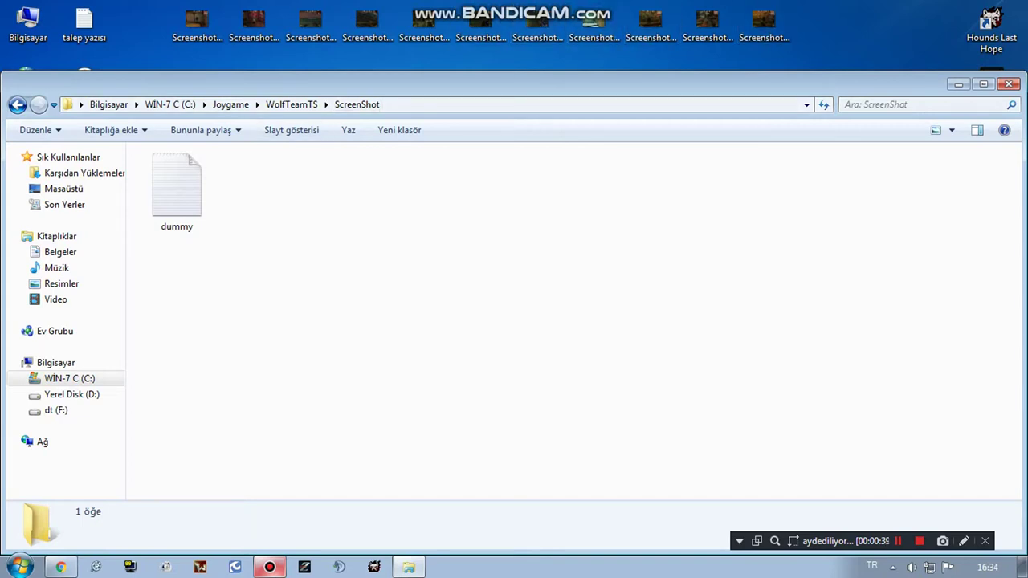
Step: Close the ScreenShot folder window and switch to the Wolfteam page in Chrome
click(1009, 84)
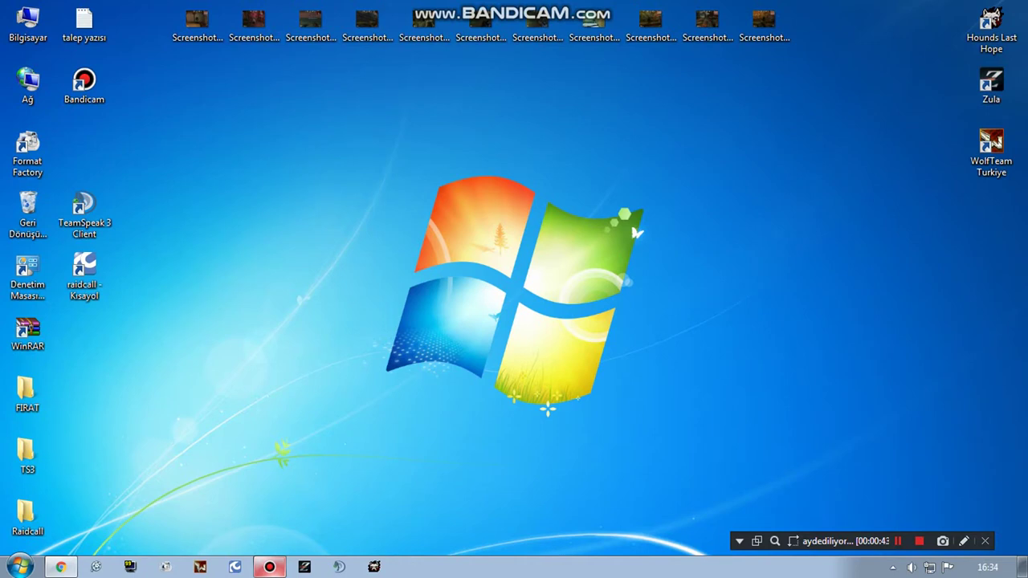
right_click(308, 159)
click(361, 204)
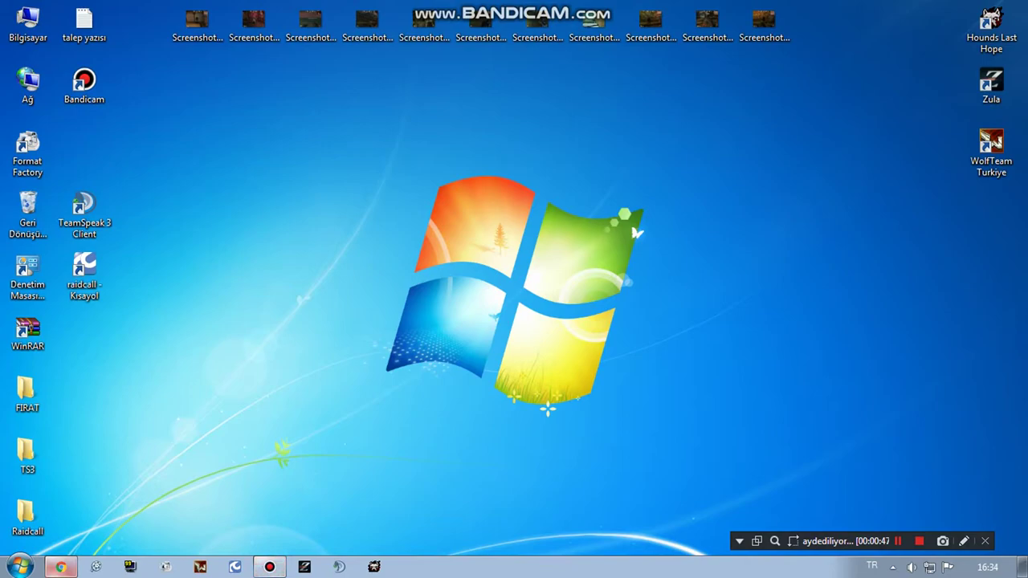
click(61, 567)
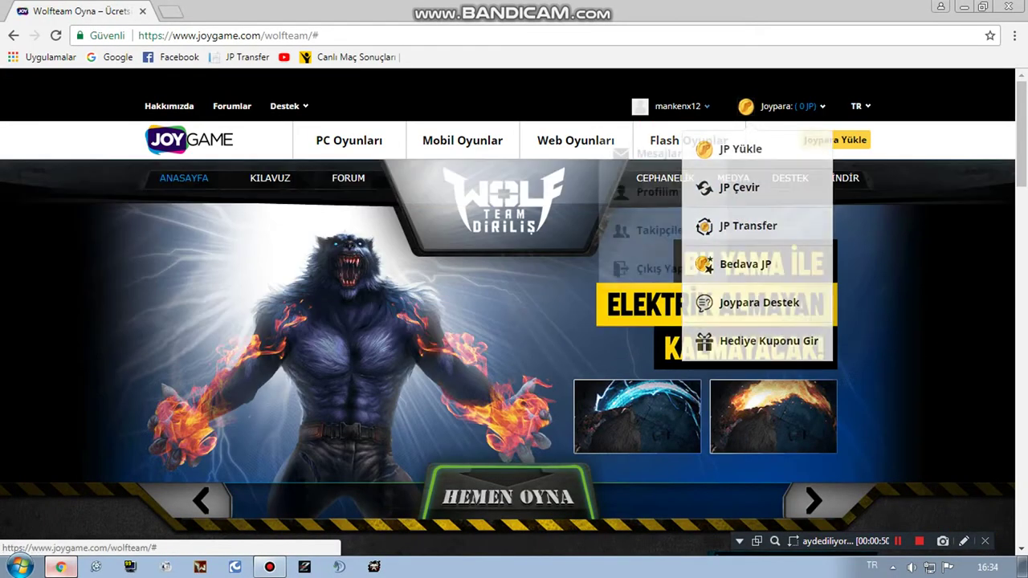
Step: Open the Wolfteam support centre through Joygame's Oyuncu Destek page, and close the original Joygame tab
mouse_move(677, 106)
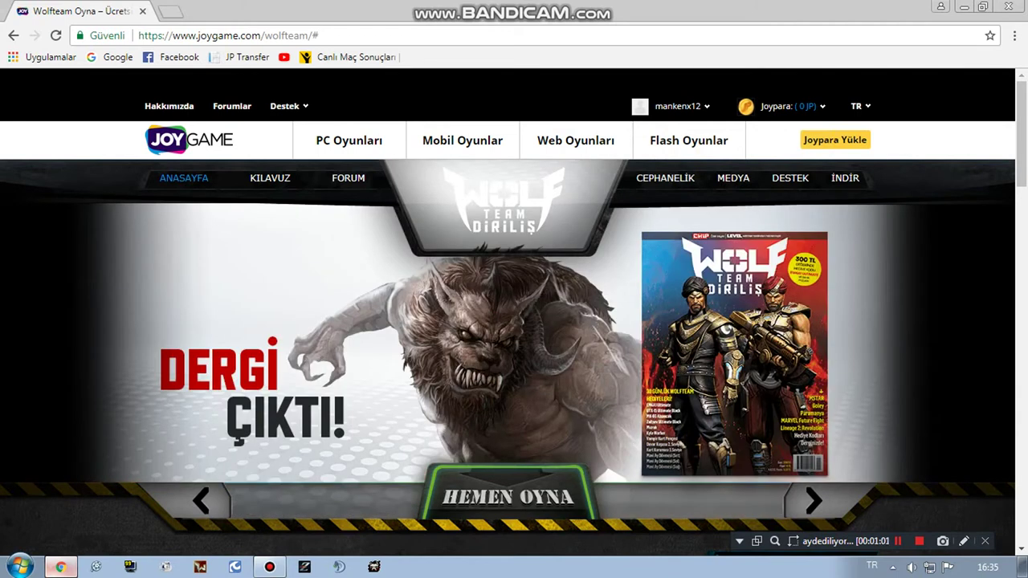
mouse_move(284, 106)
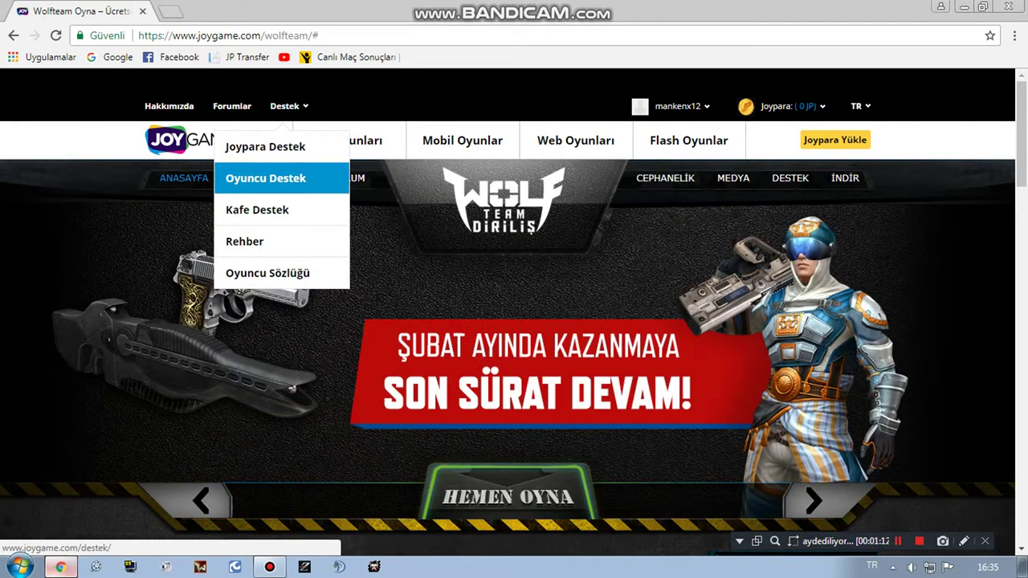
click(265, 177)
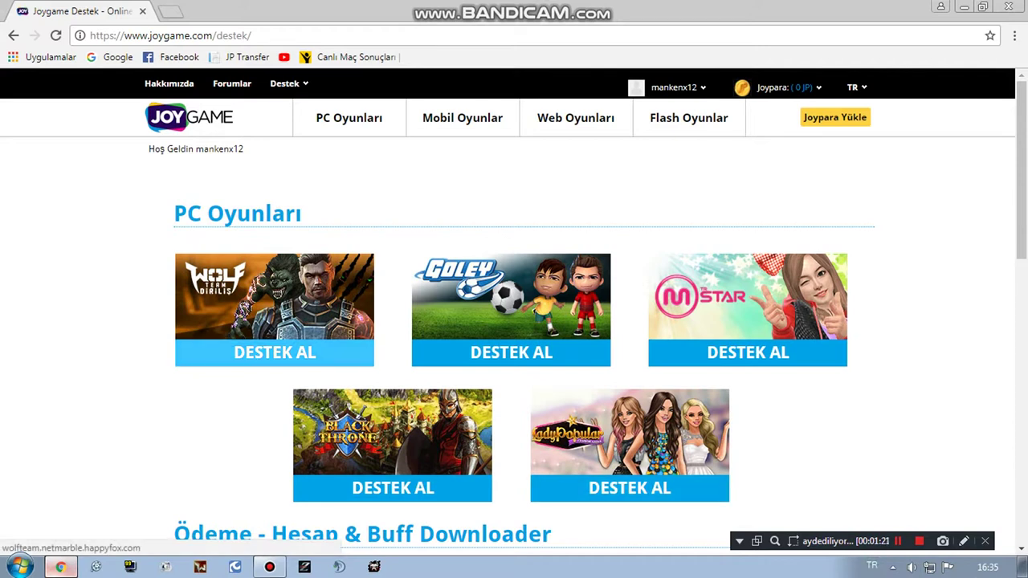
click(254, 353)
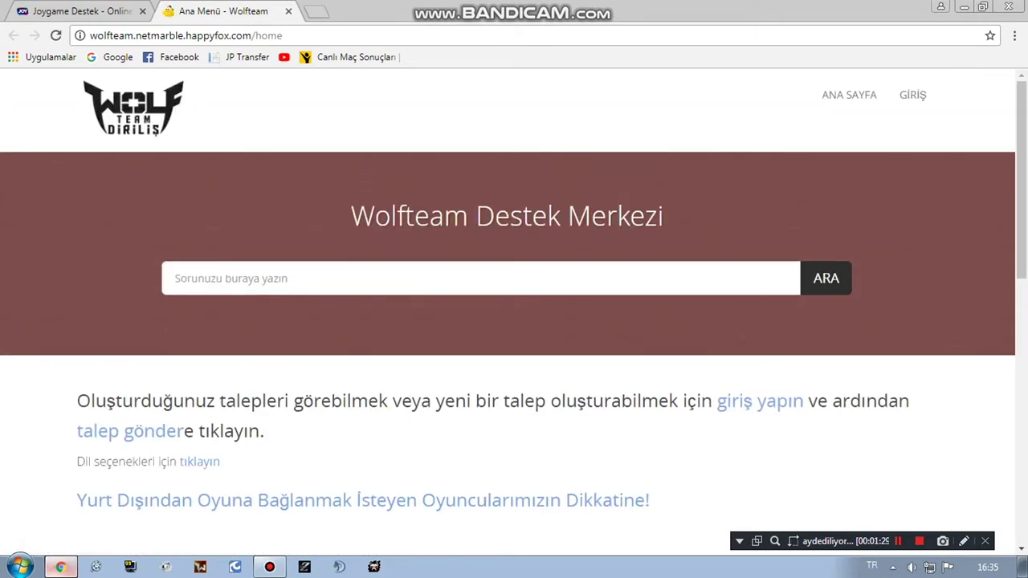
click(143, 11)
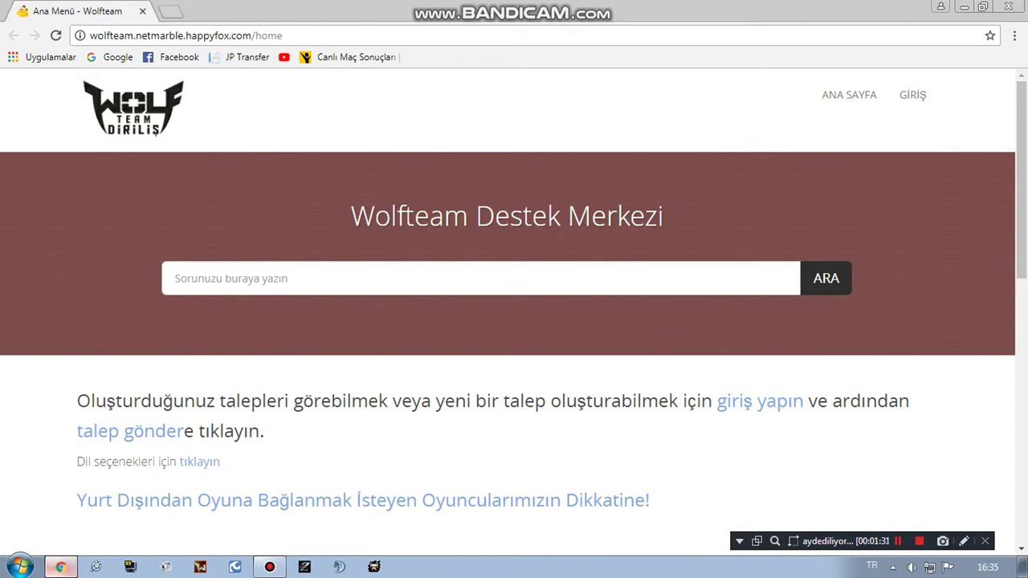
Step: Open the help article on reporting inappropriate speech, slang and insults, mark it as not helpful, and start a support request from it
scroll(514, 311, down, 4)
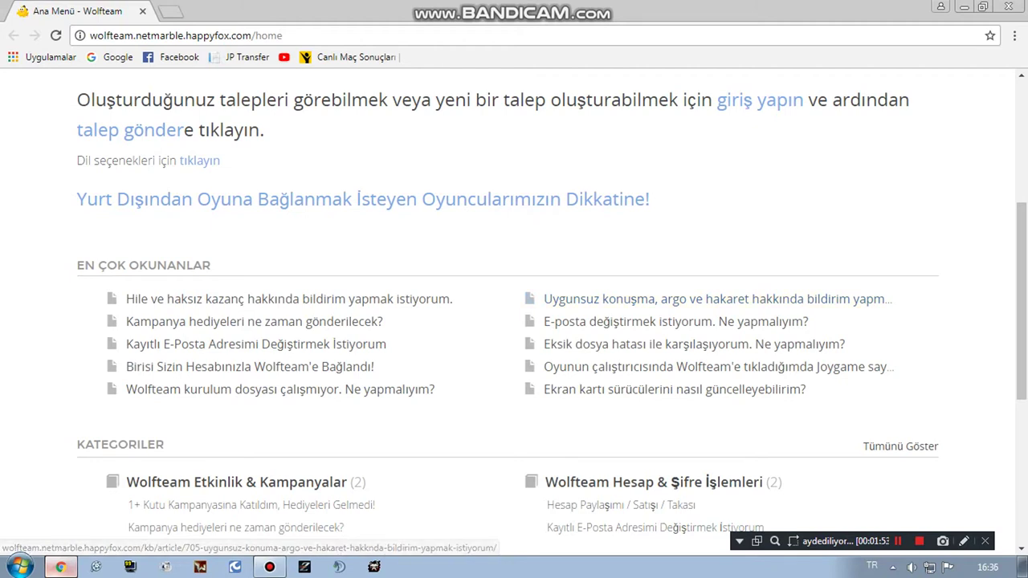
click(629, 297)
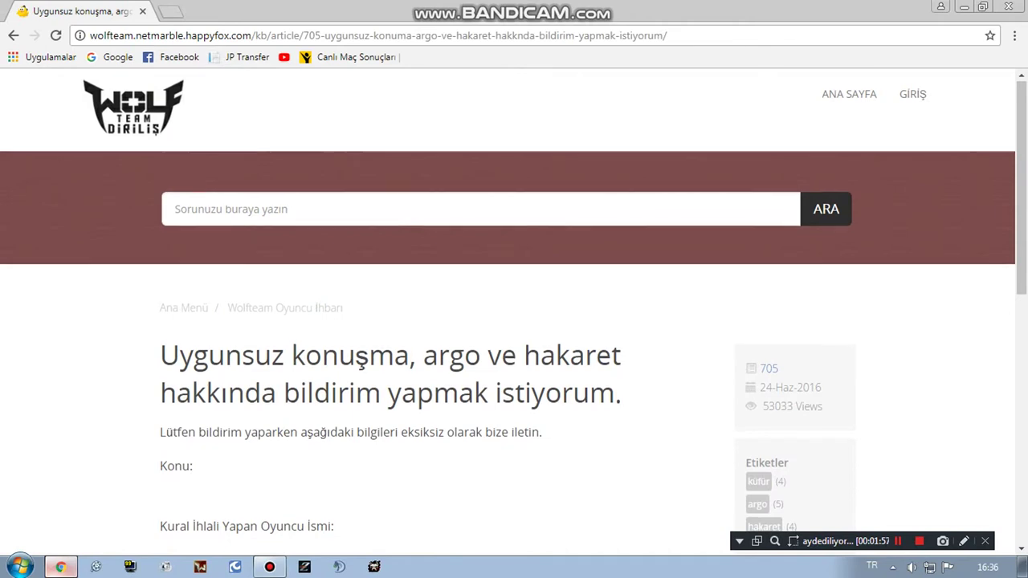
scroll(514, 314, down, 7)
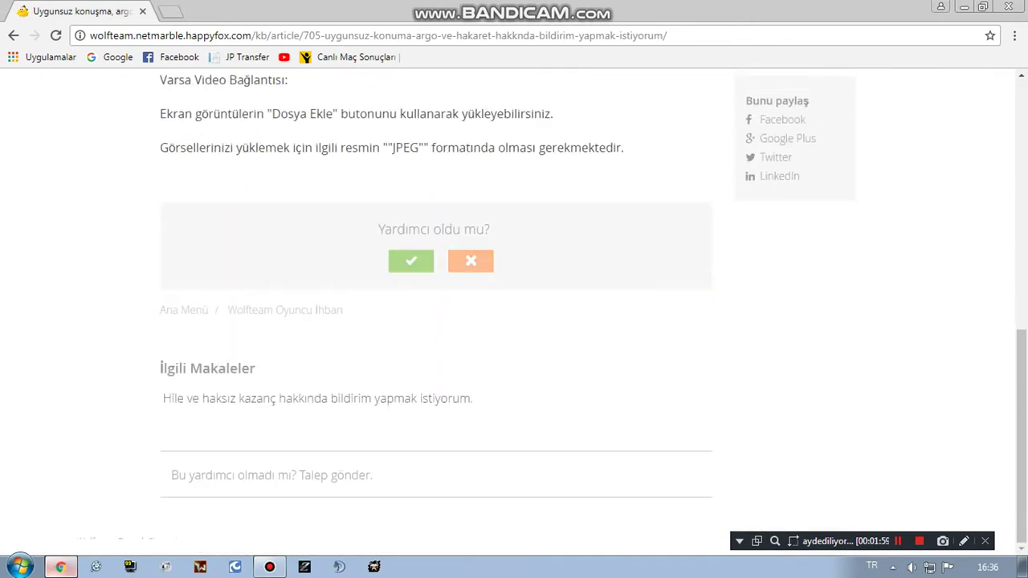
click(471, 261)
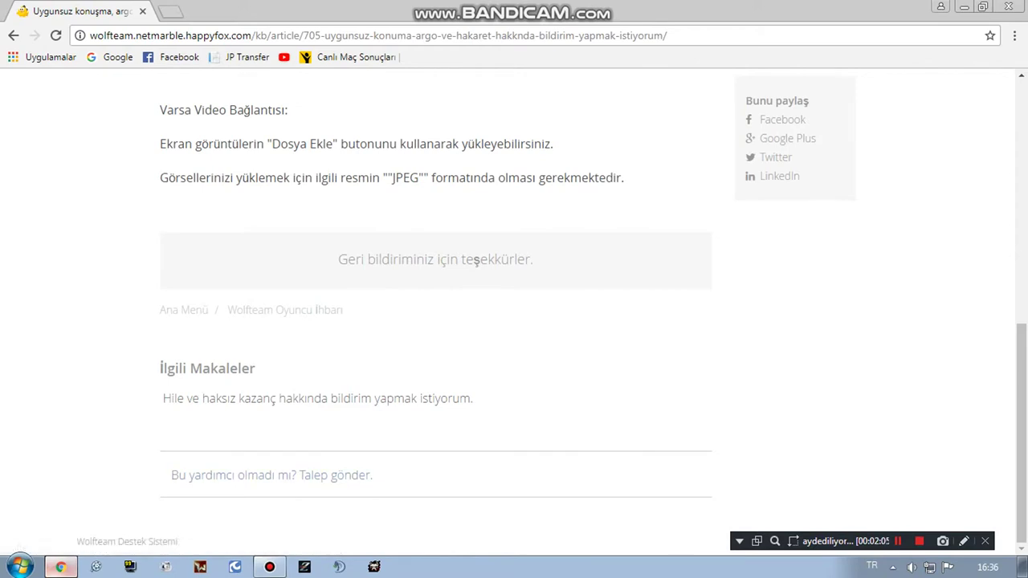
click(345, 475)
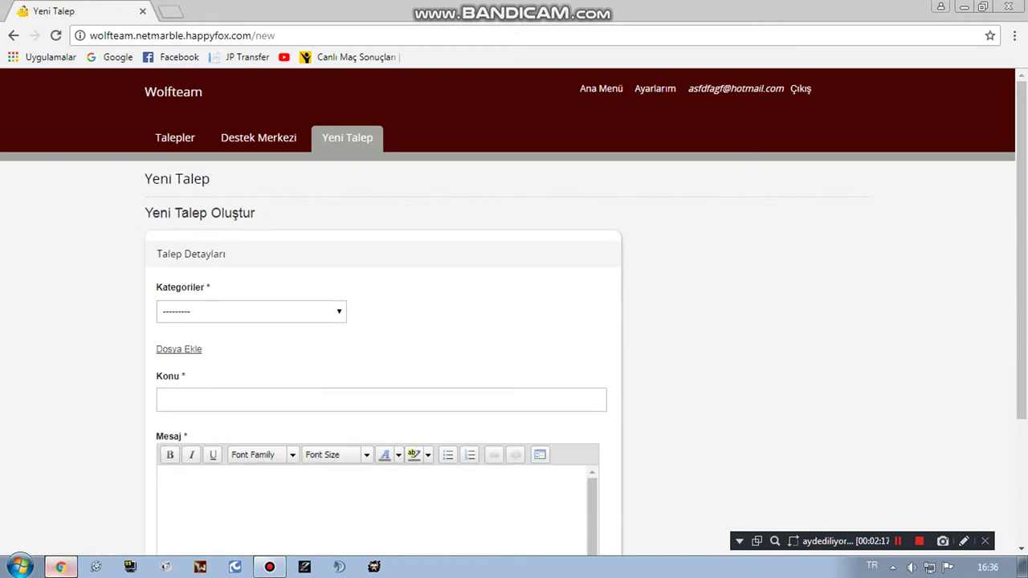
Step: Set the request category to Wolfteam - Oyuncu İhbarı and attach Screenshot_2018y-01m-30d-10h-39m-18s-0837 from the desktop
click(339, 312)
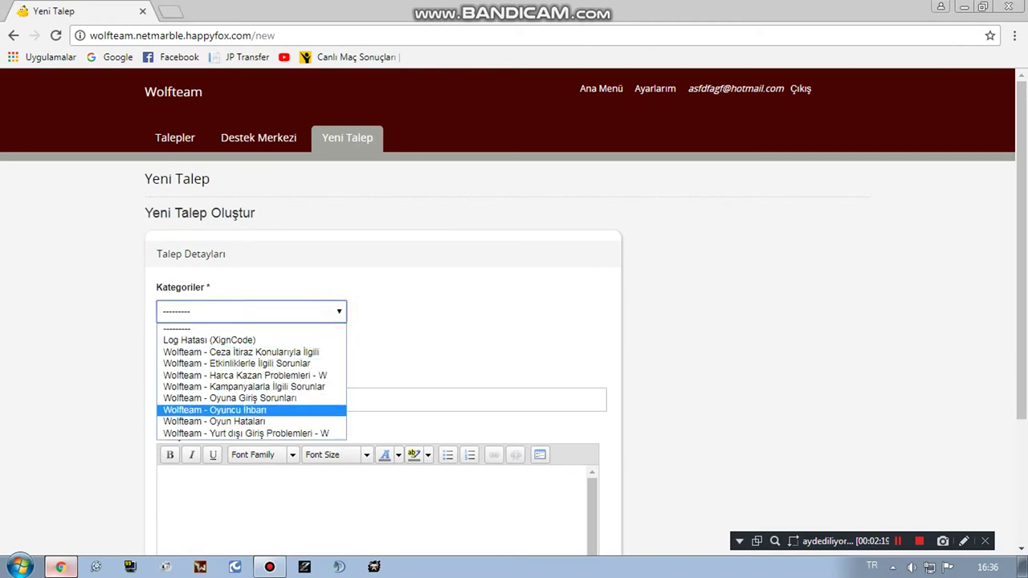
click(249, 410)
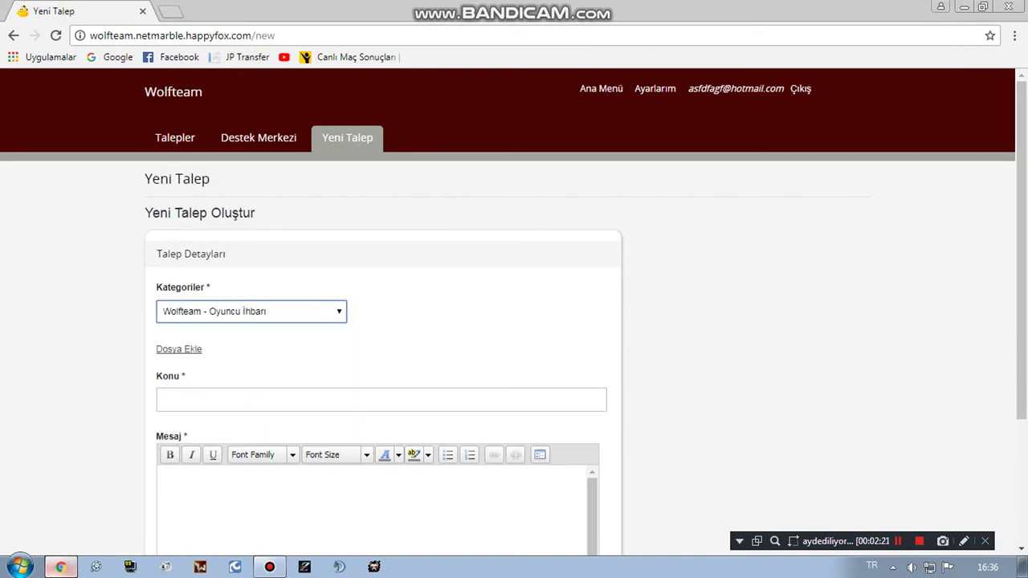
click(179, 349)
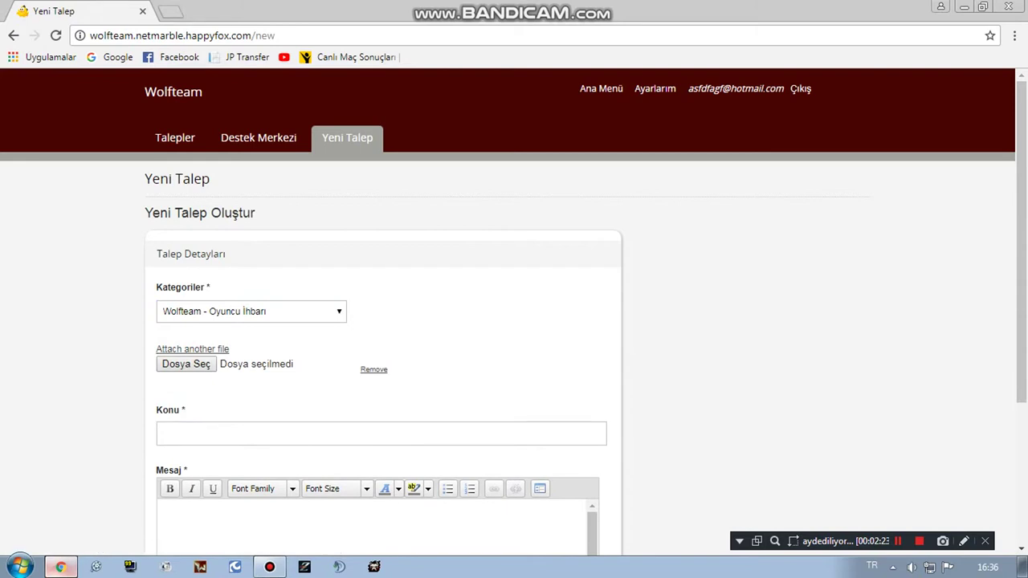
click(185, 364)
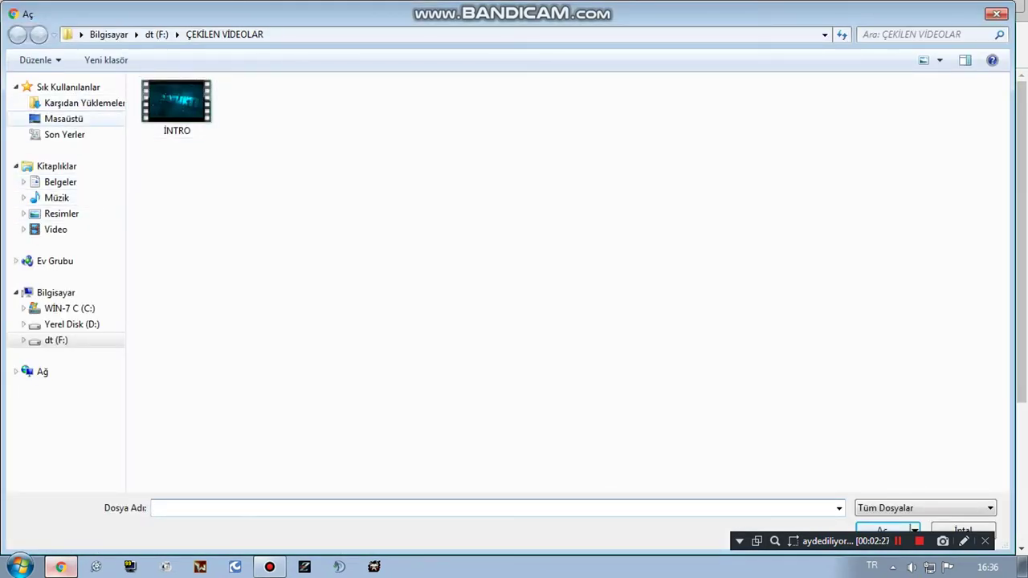
click(64, 119)
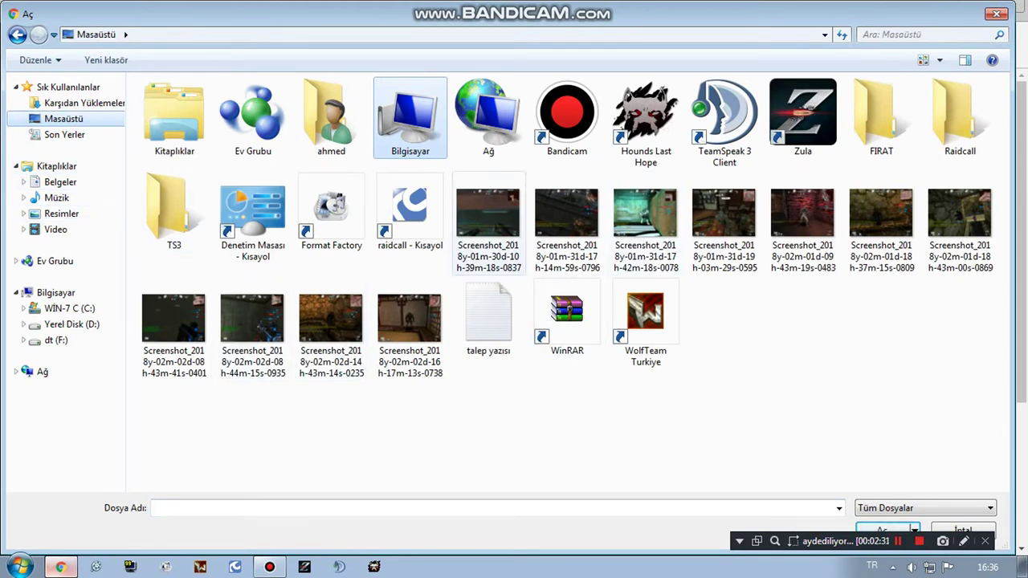
click(488, 221)
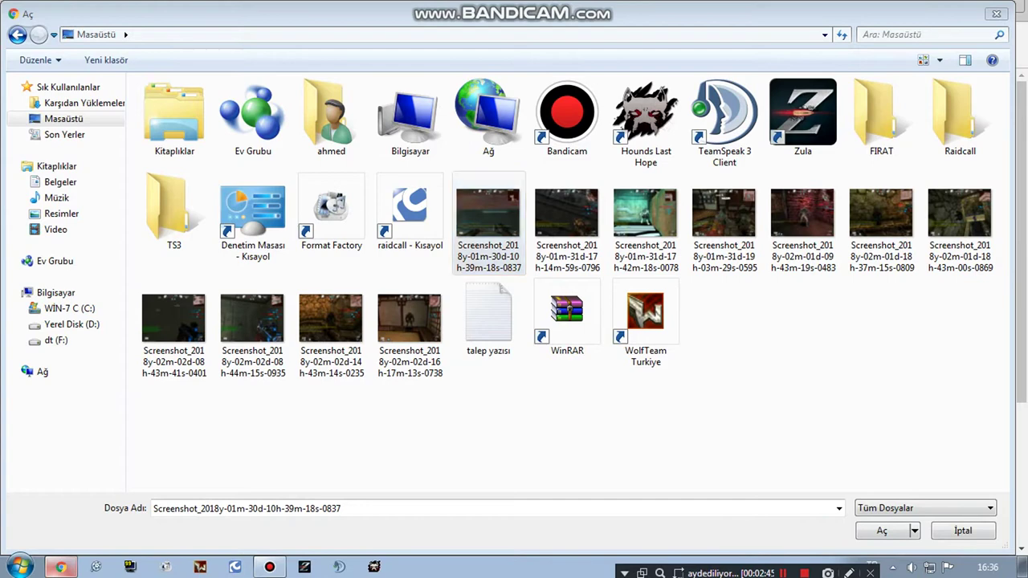
click(881, 531)
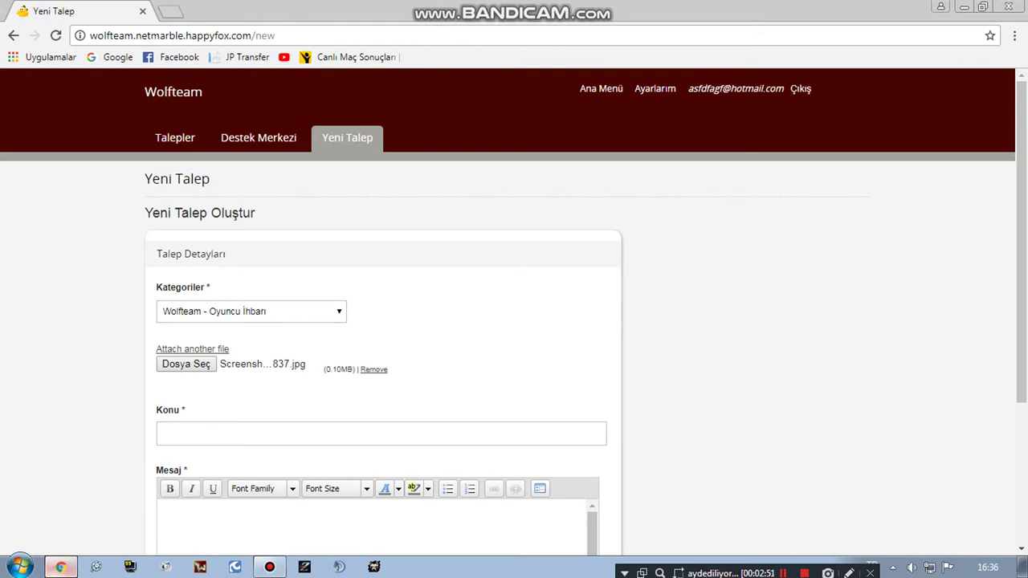
Step: Enter the subject "argo" and the message "Gerekeni Yapın.", and submit the request
click(212, 434)
text(a)
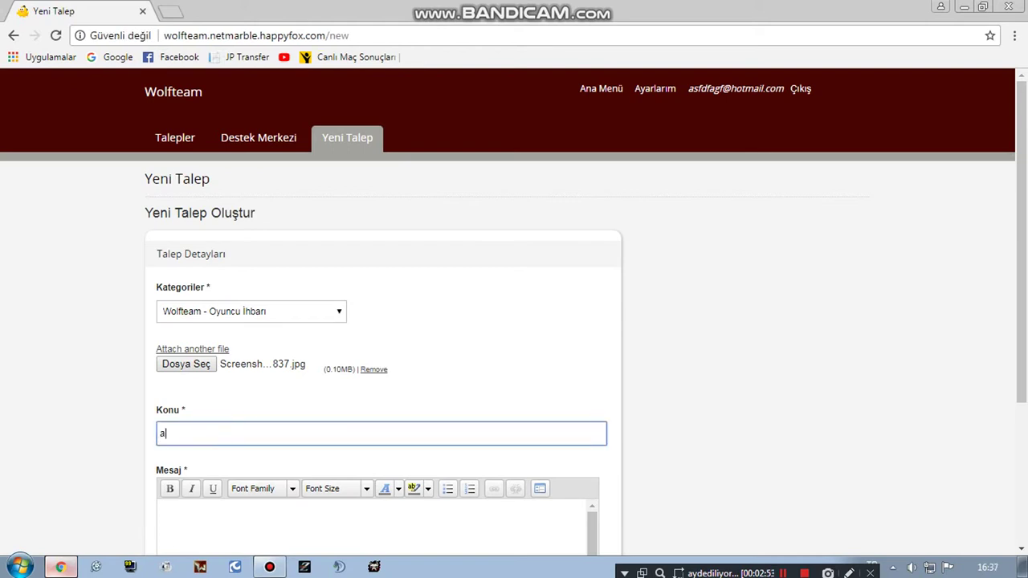
text(rgo)
scroll(514, 322, down, 1)
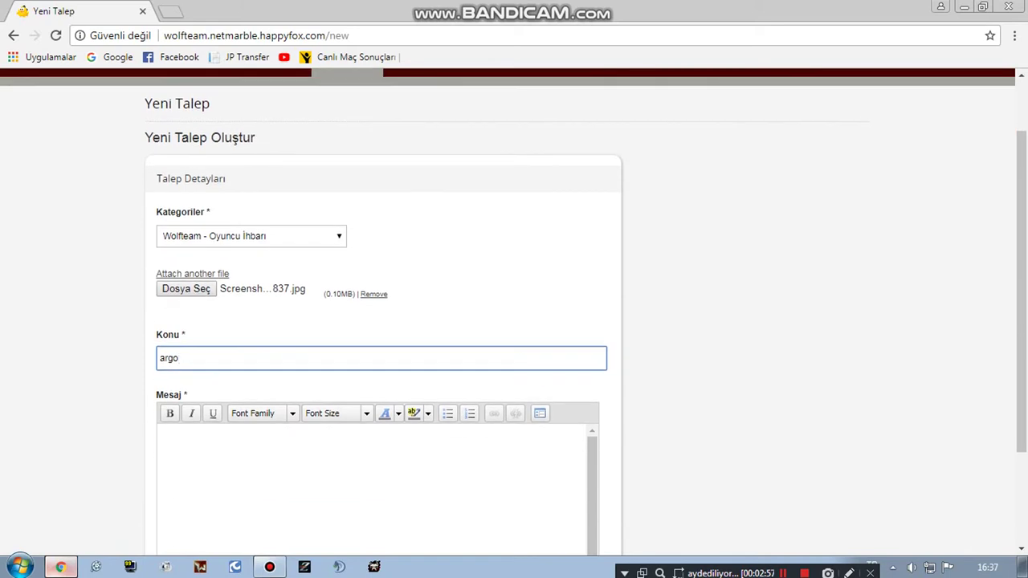
click(222, 454)
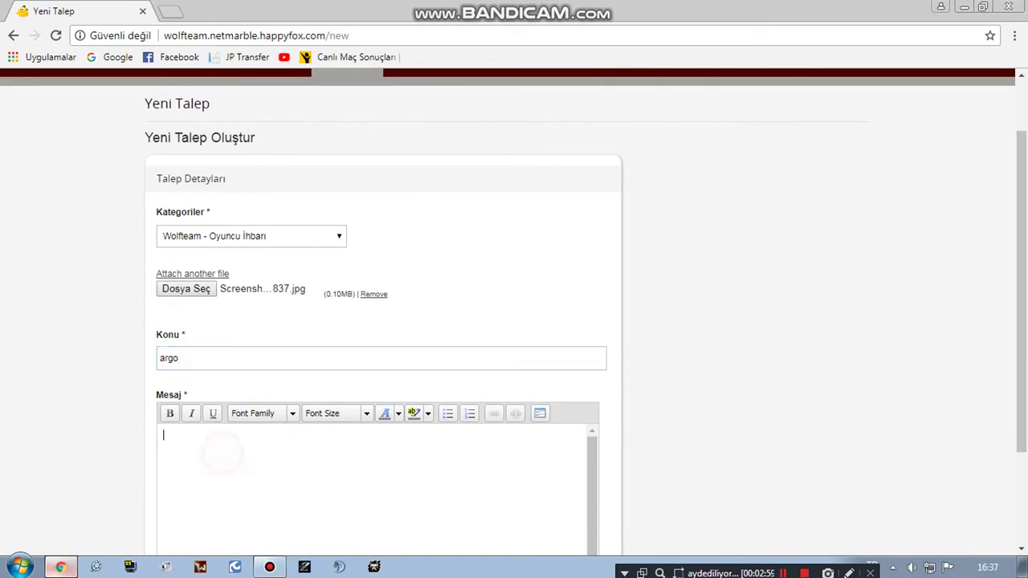
text(Gerekeni Yapın.)
scroll(514, 311, down, 2)
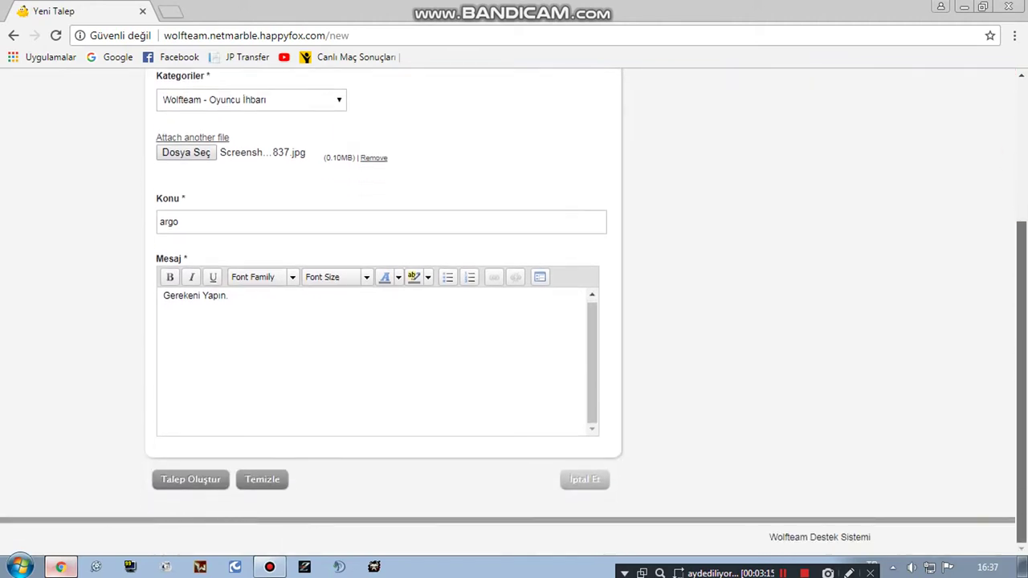
click(178, 479)
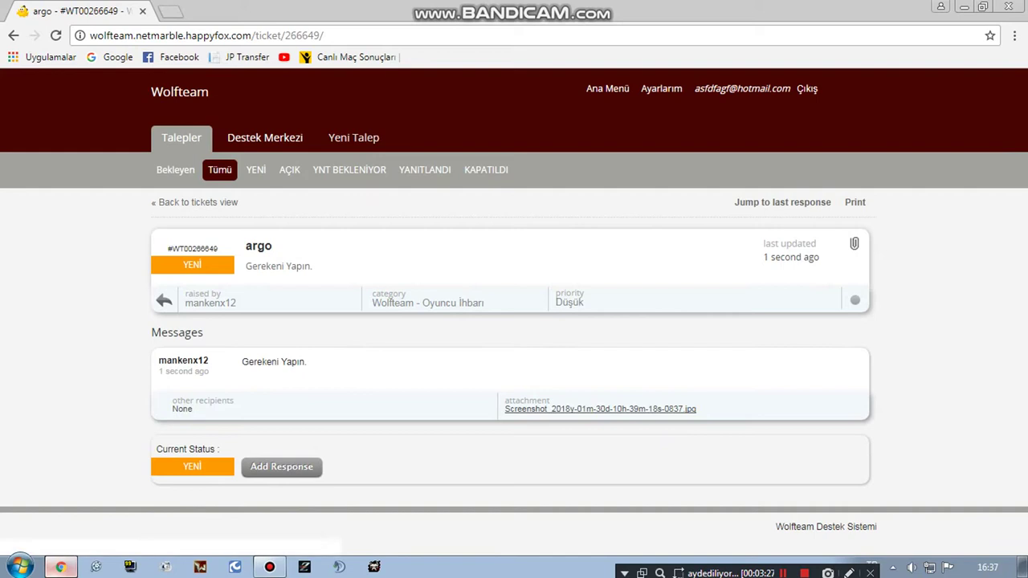
Step: Start another request in the category Wolfteam - Oyuncu İhbarı and attach Screenshot_2018y-01m-31d-17h-14m-59s-0796 from the desktop
click(354, 137)
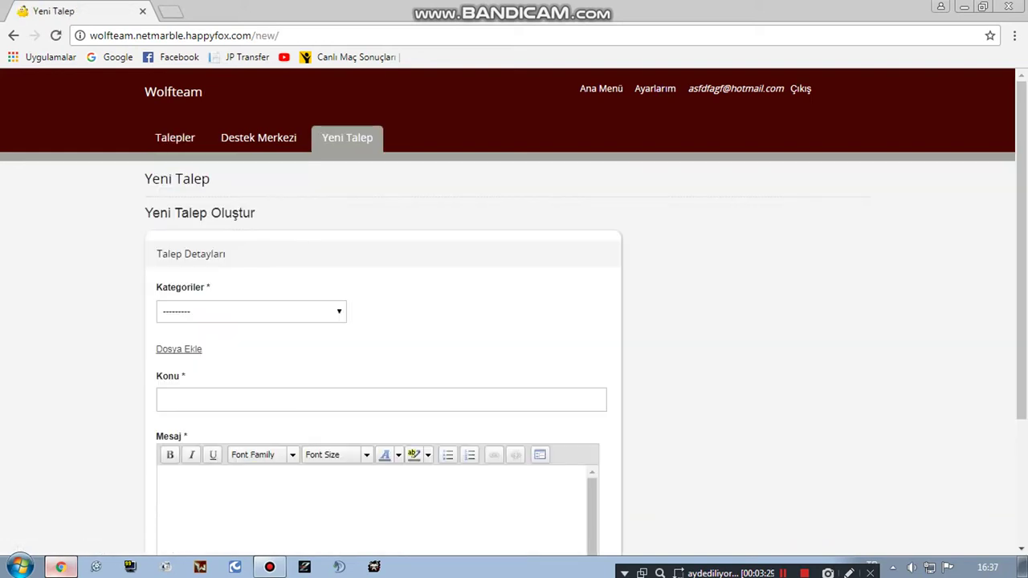
click(234, 311)
click(257, 409)
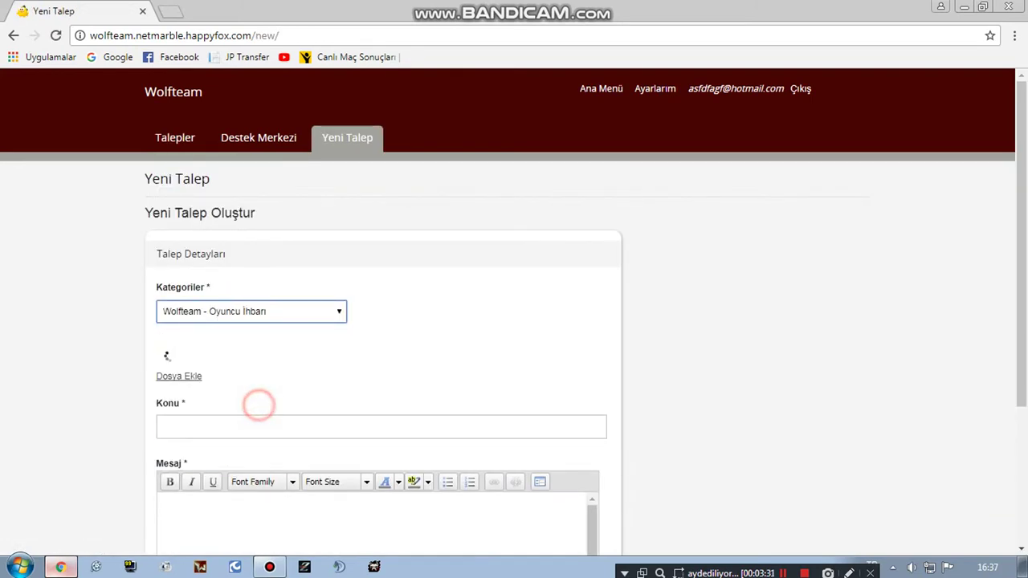
click(184, 349)
click(185, 364)
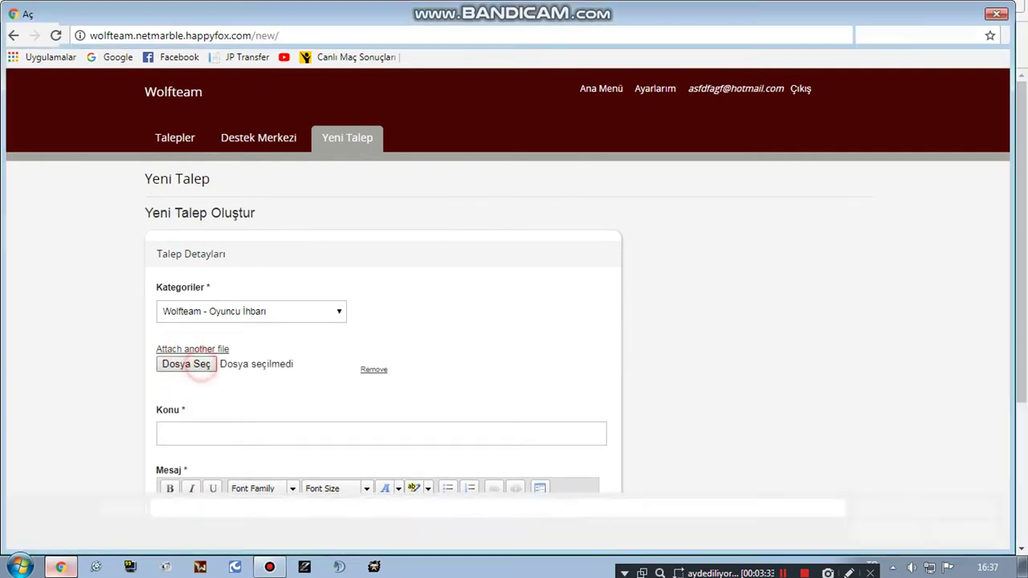
click(568, 221)
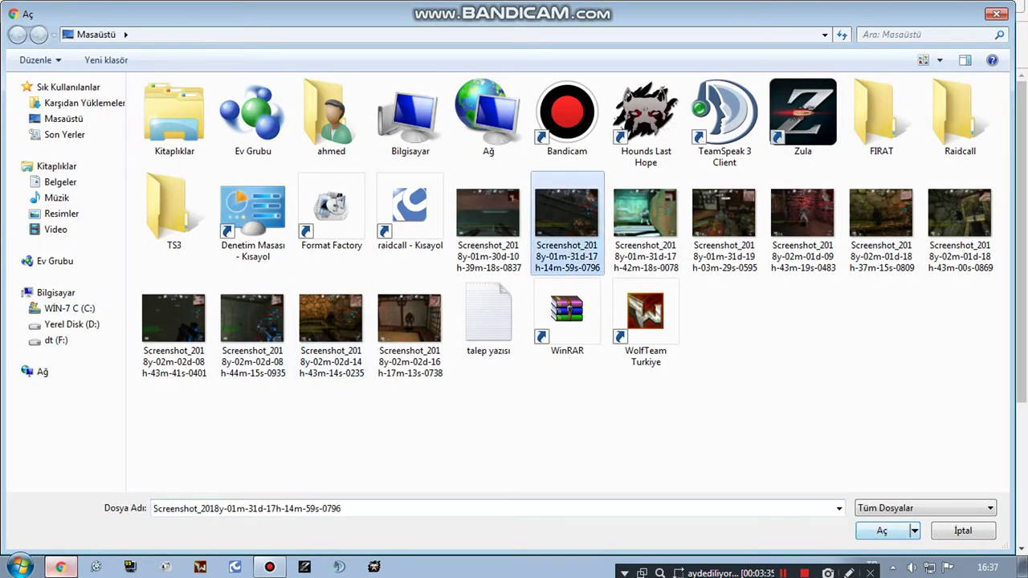
click(881, 530)
Step: Enter the subject "argo", paste the message "Gerekeni Yapın", and submit this second request
click(282, 427)
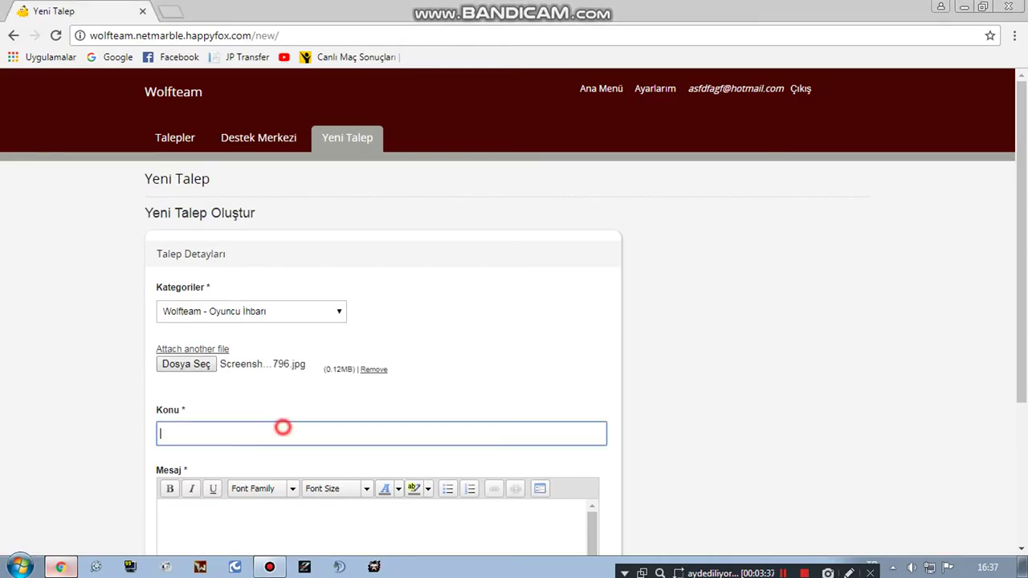
text(argo)
right_click(254, 525)
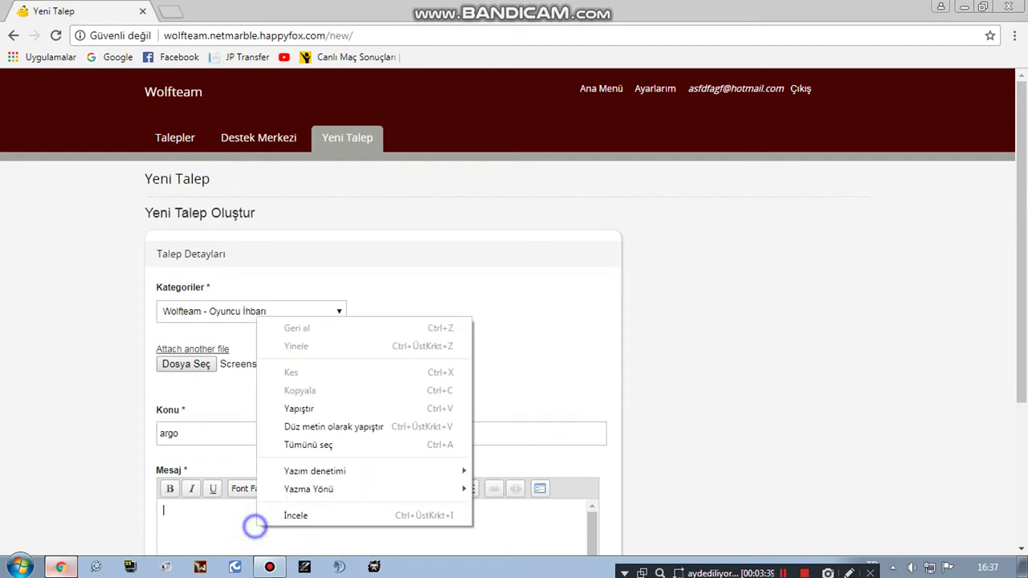
click(306, 406)
scroll(305, 408, down, 2)
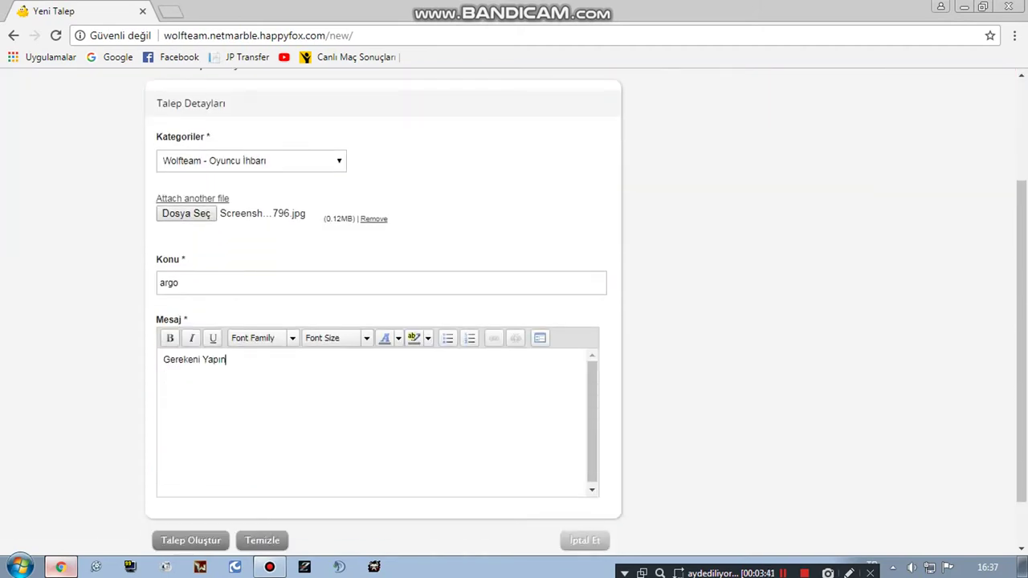
click(190, 540)
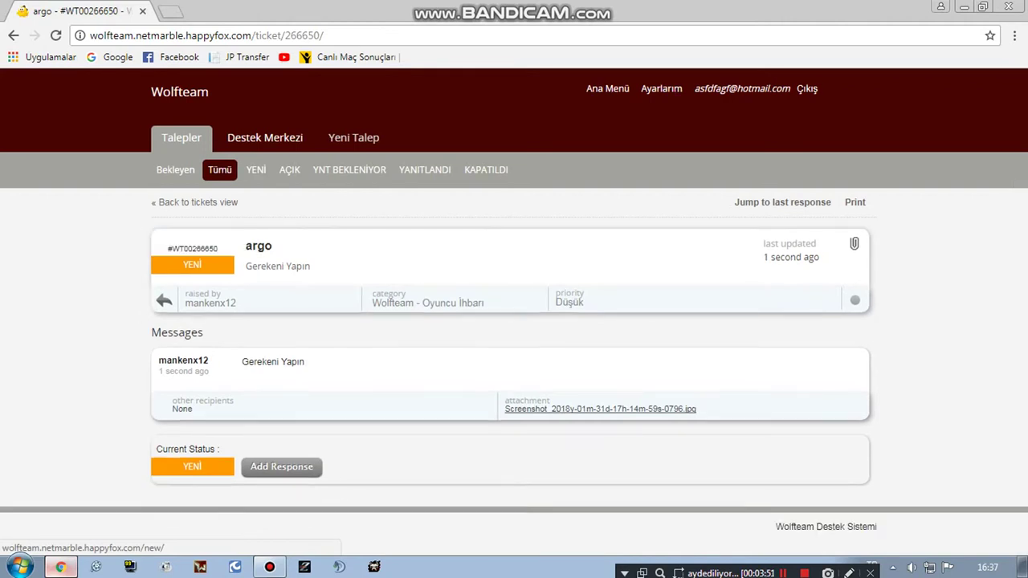
Step: Start a new request in the category Wolfteam - Oyuncu İhbarı and attach Screenshot_2018y-01m-31d-17h-42m-18s-0078 from the desktop
click(347, 137)
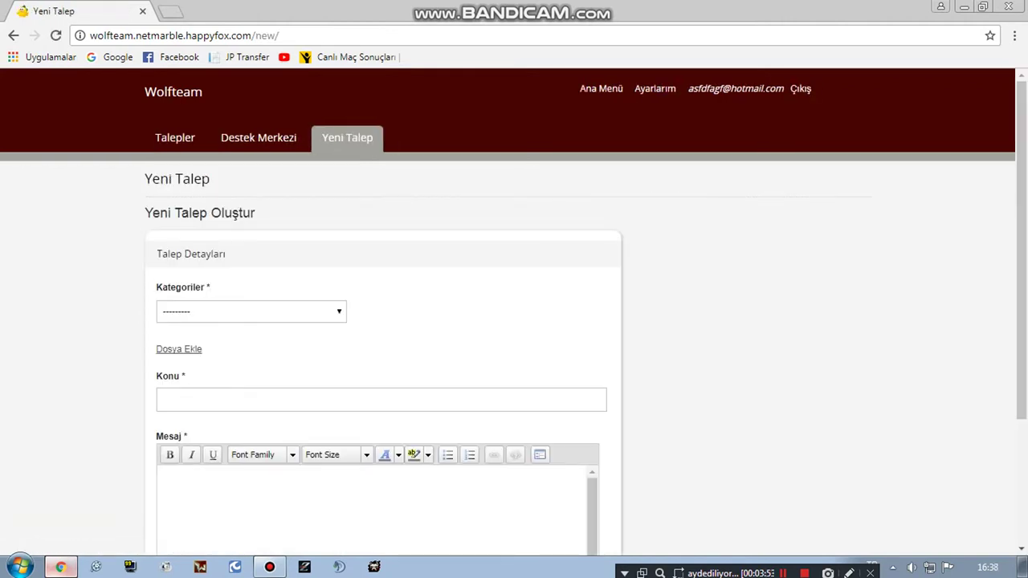
click(260, 310)
click(273, 407)
click(184, 348)
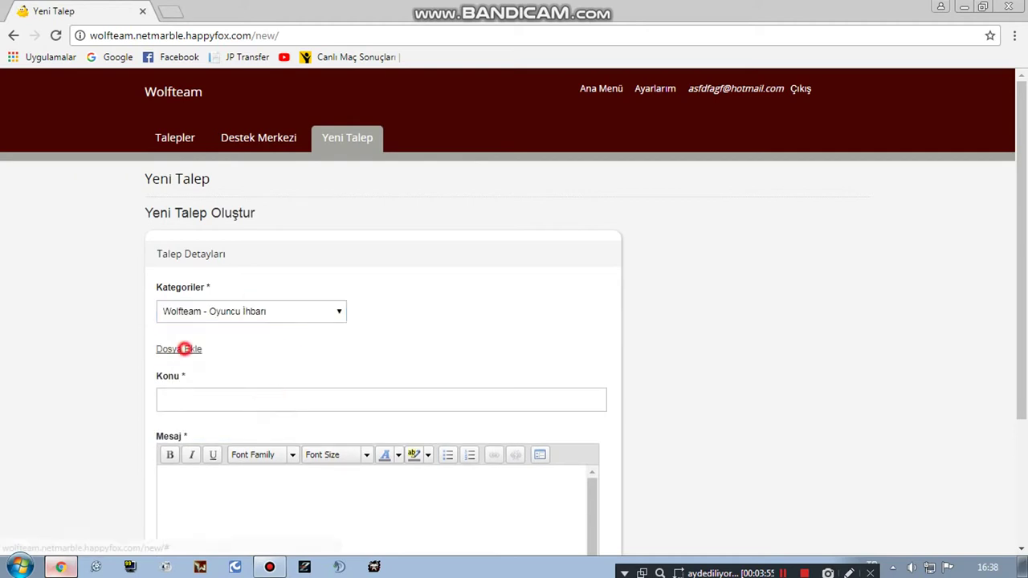
click(192, 363)
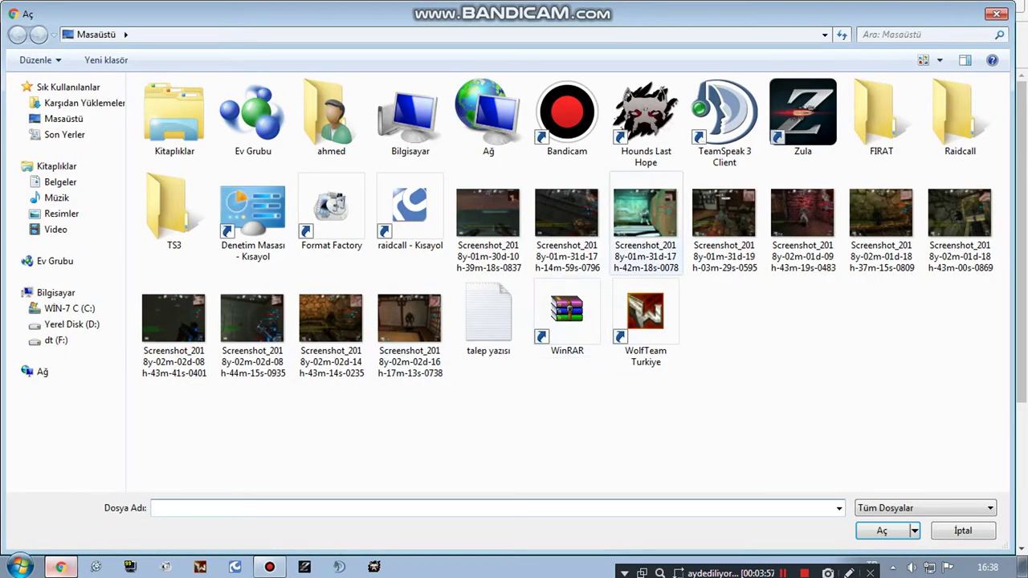
click(655, 210)
click(883, 535)
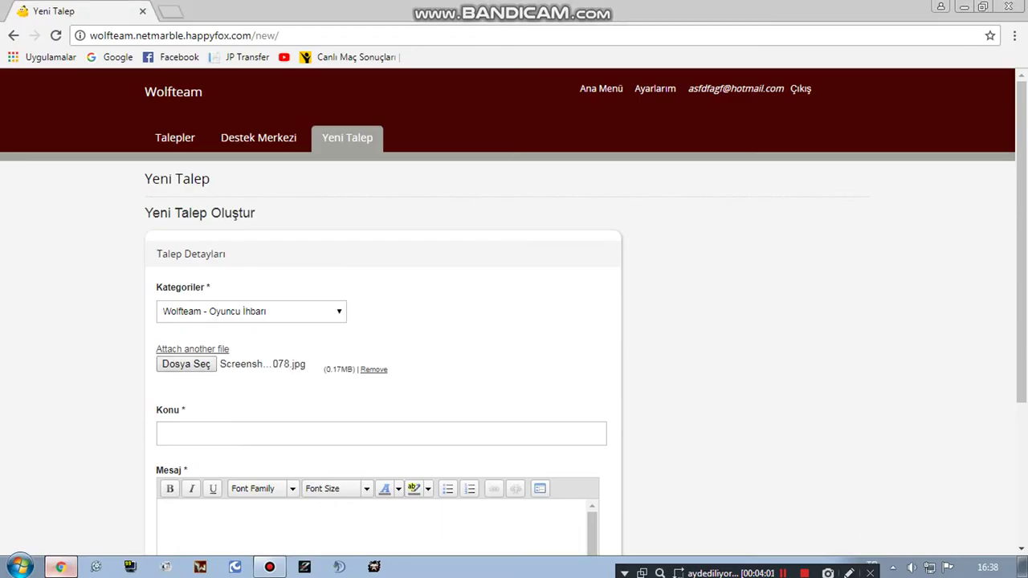
Step: Enter the subject "argo", paste the message "Gerekeni Yapın", and submit this third request
click(249, 435)
text(arg)
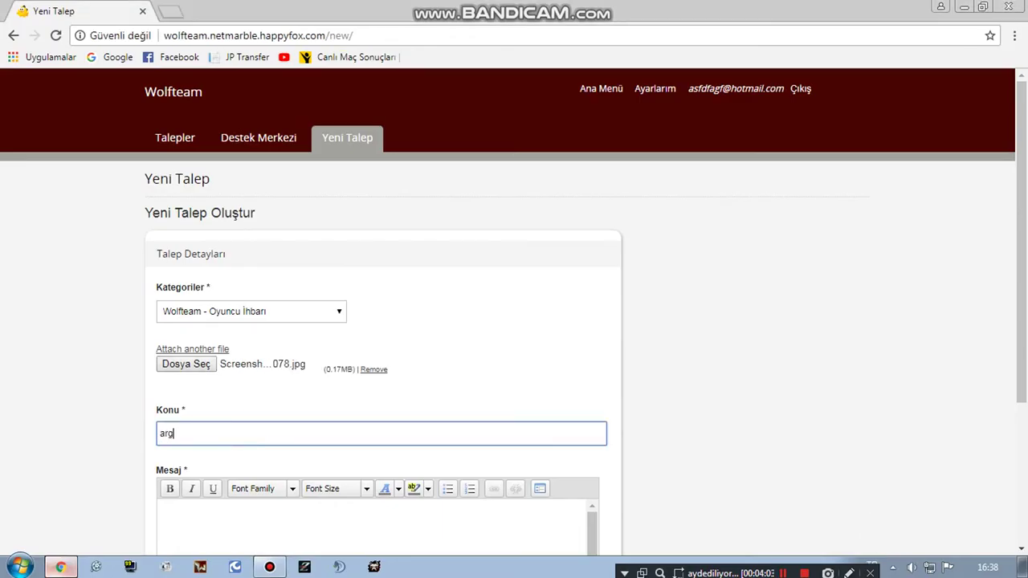
text(o)
click(209, 532)
right_click(211, 530)
click(265, 413)
scroll(276, 408, down, 2)
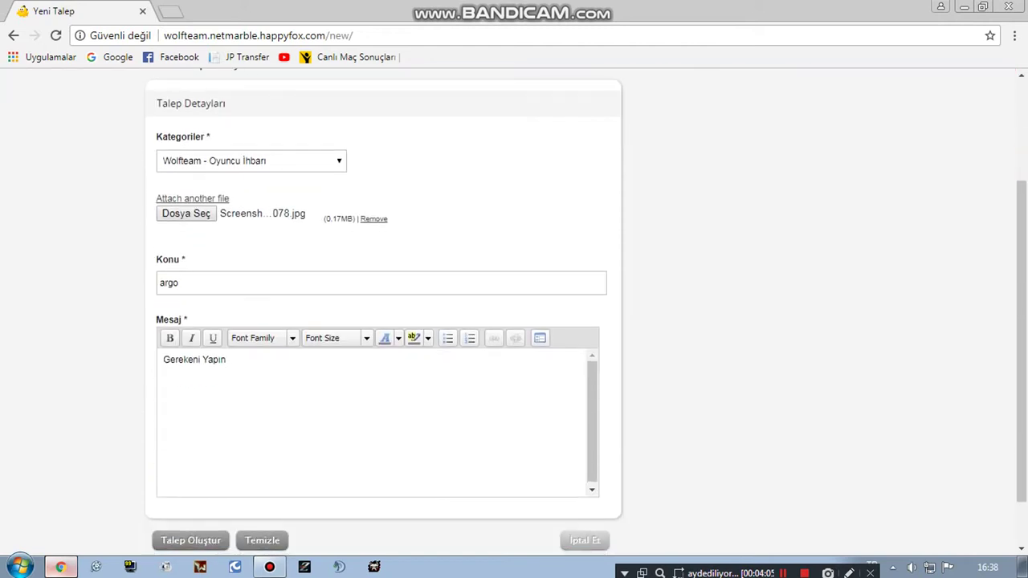
click(189, 540)
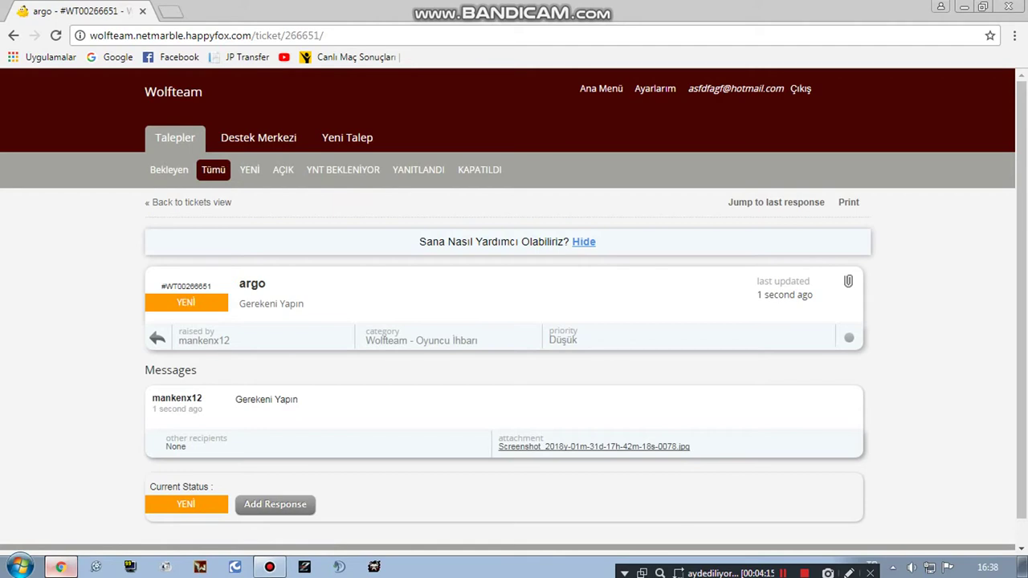
click(583, 241)
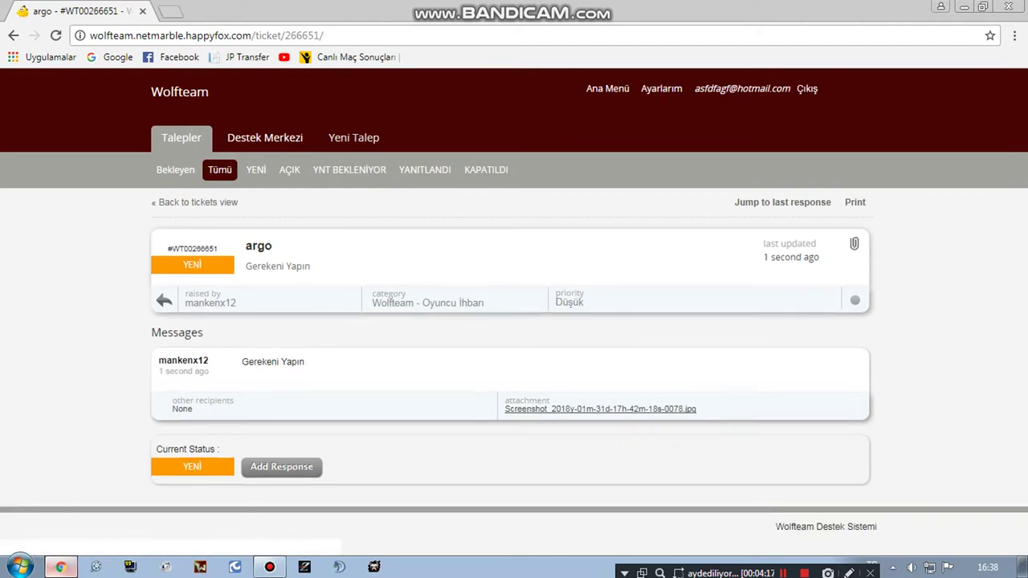
Step: Start another request in the category Wolfteam - Oyuncu İhbarı and attach Screenshot_2018y-01m-31d-19h-03m-29s-0595 from the desktop
click(347, 138)
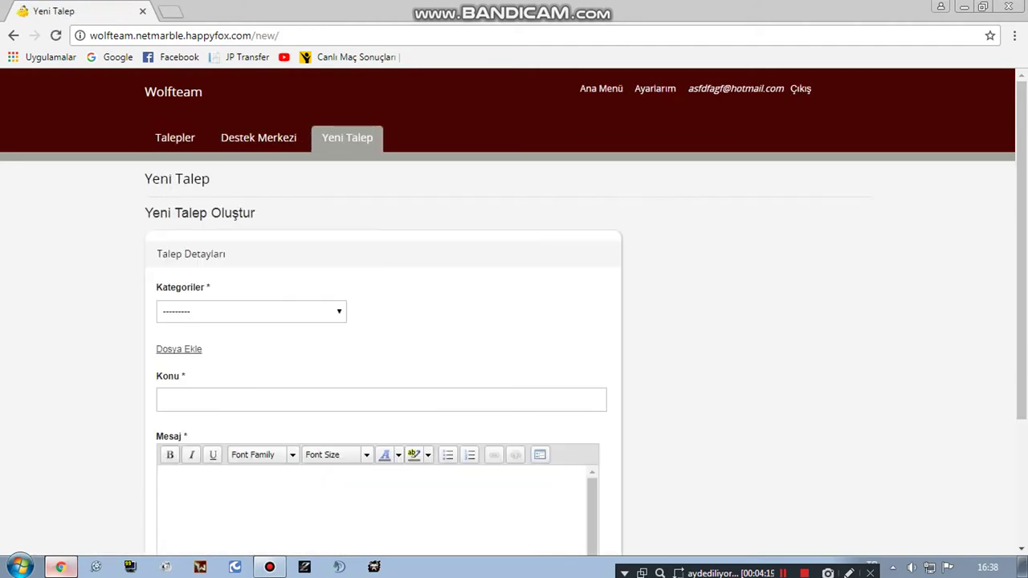
click(292, 312)
click(281, 411)
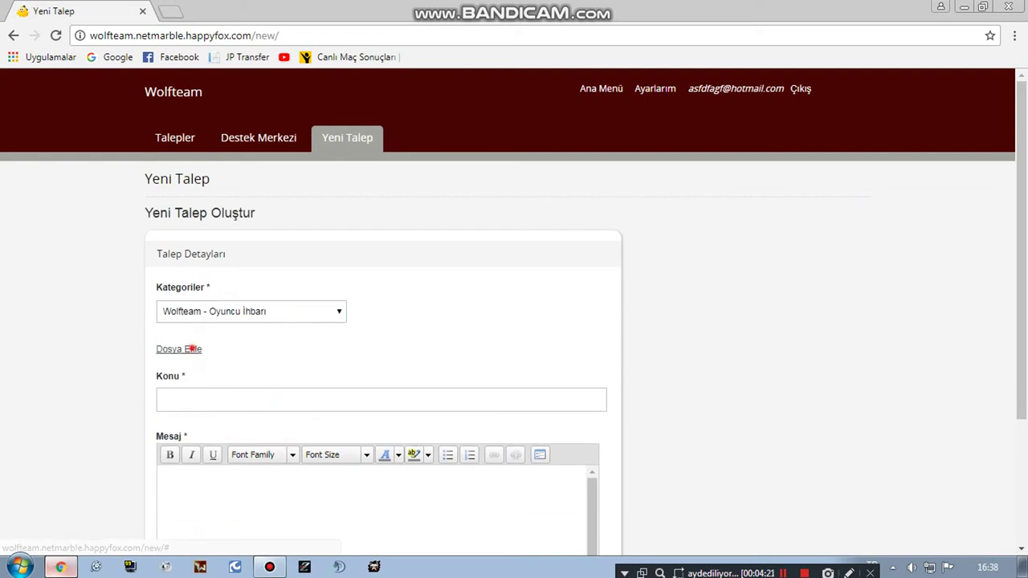
click(184, 350)
click(186, 364)
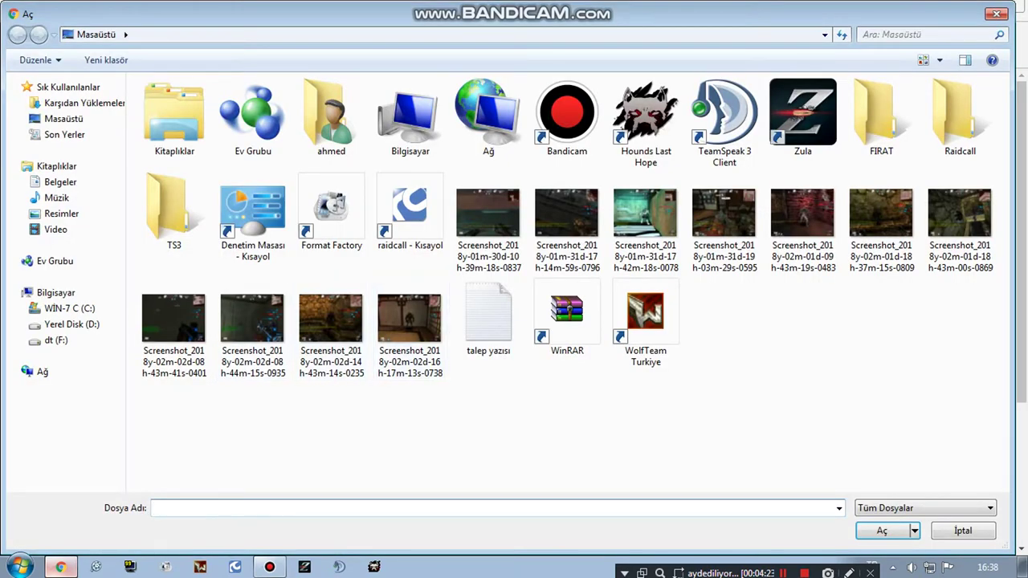
click(724, 220)
click(876, 532)
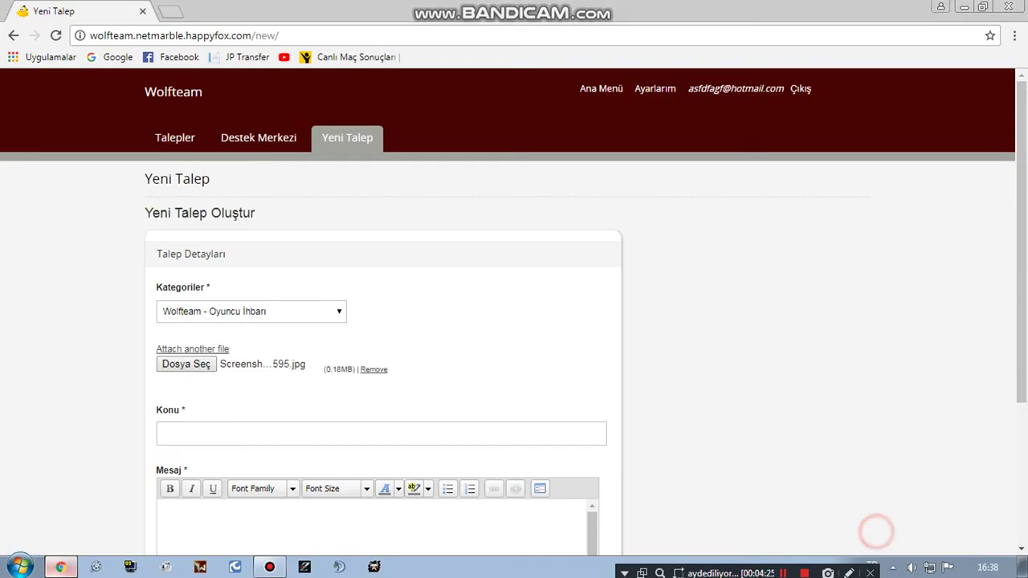
Step: Enter the subject "argo", paste the message "Gerekeni Yapın", and submit this fourth request
click(210, 432)
text(ar)
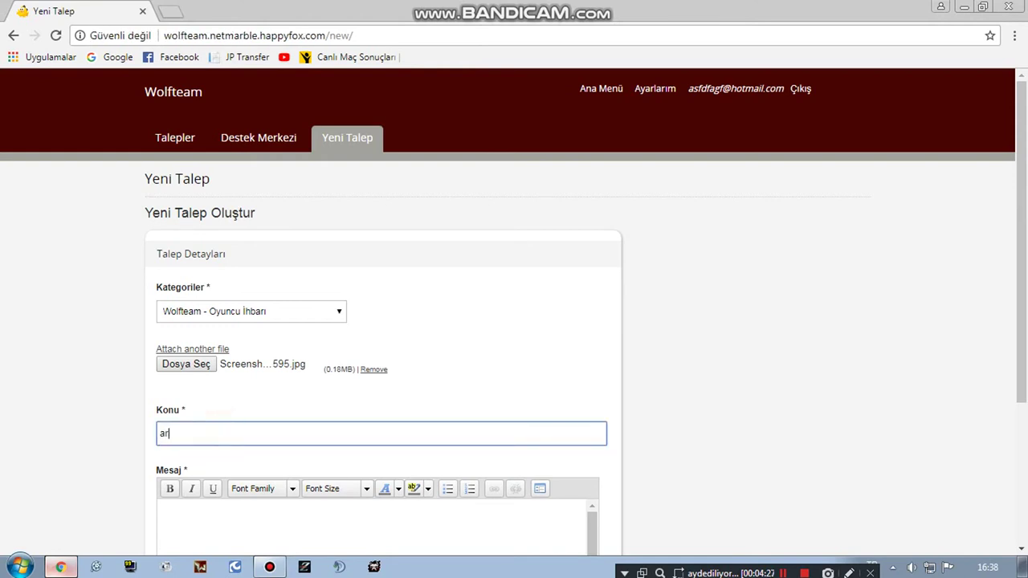
text(go)
click(227, 525)
right_click(227, 522)
click(286, 405)
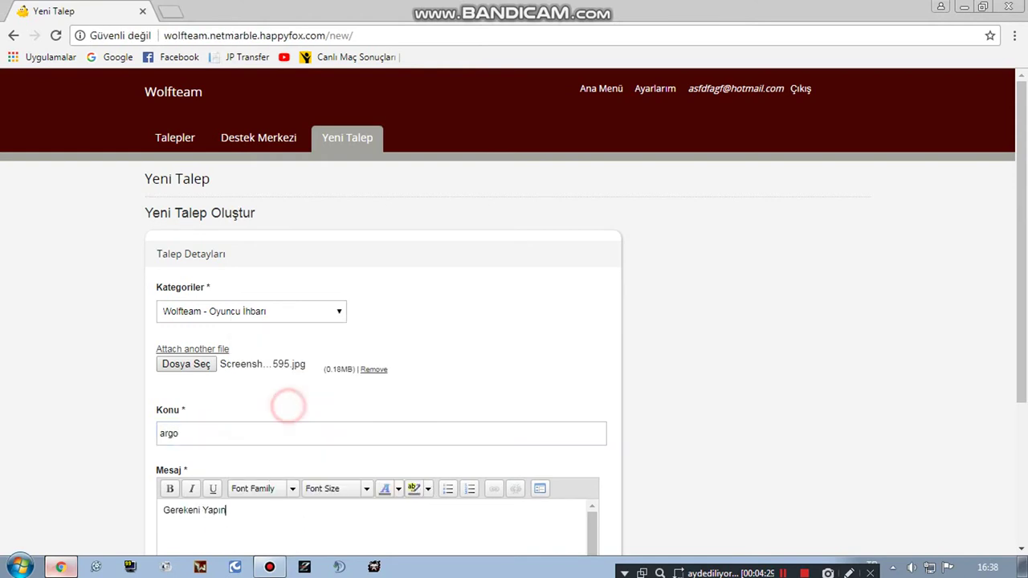
scroll(287, 405, down, 3)
click(190, 479)
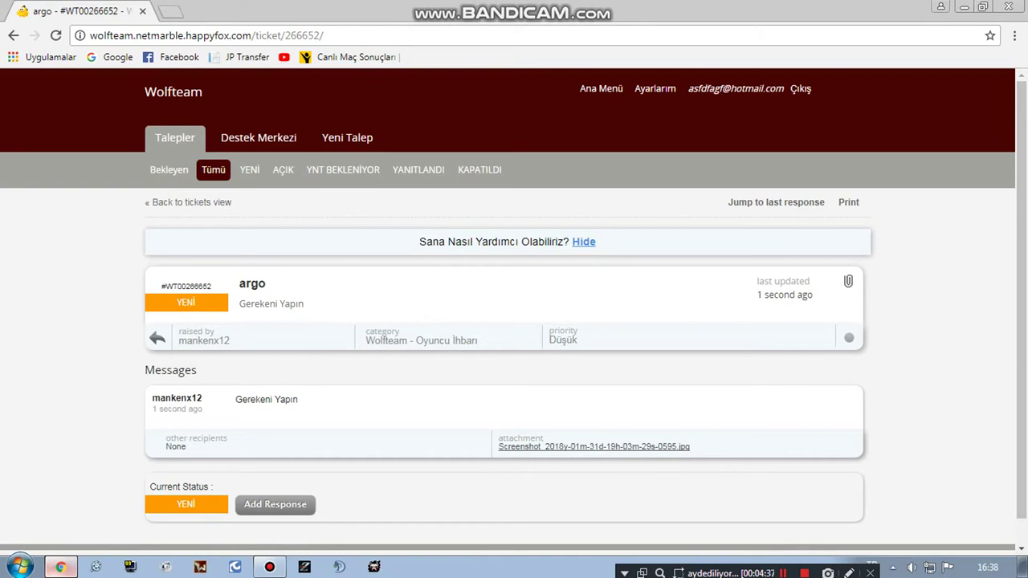
click(583, 242)
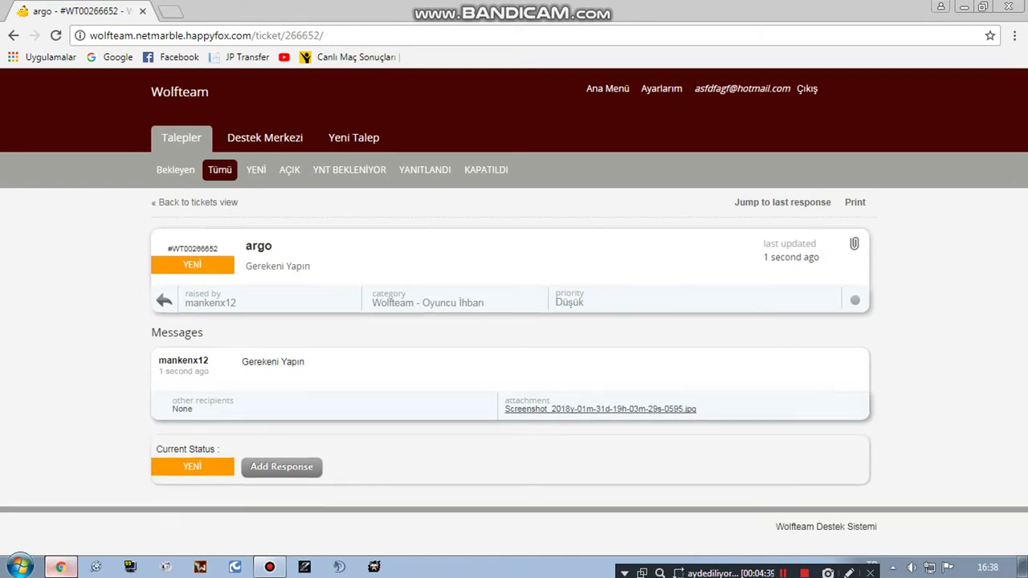
Step: Start a fifth request in the category Wolfteam - Oyuncu İhbarı and add a file attachment field
click(369, 136)
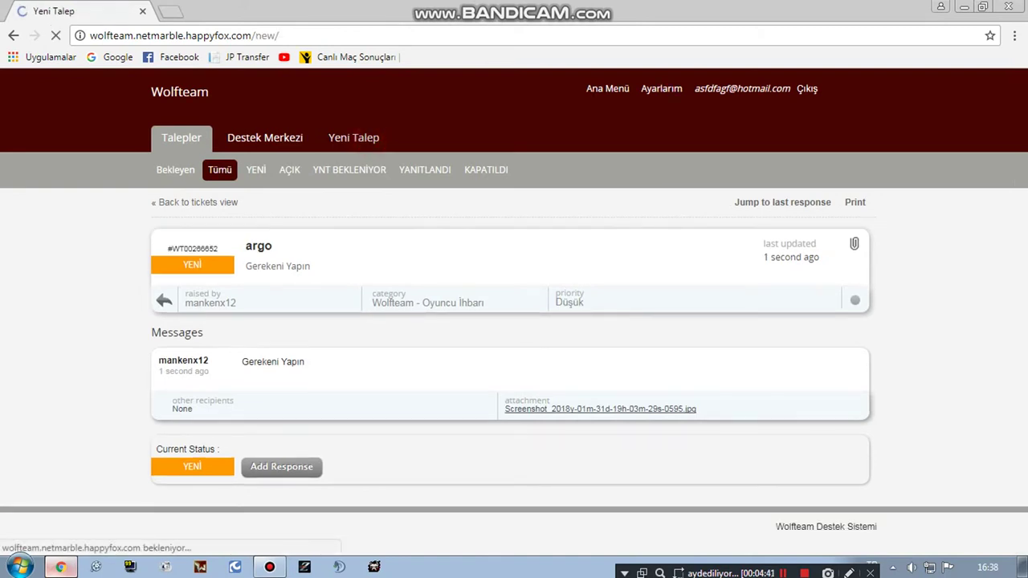
click(239, 313)
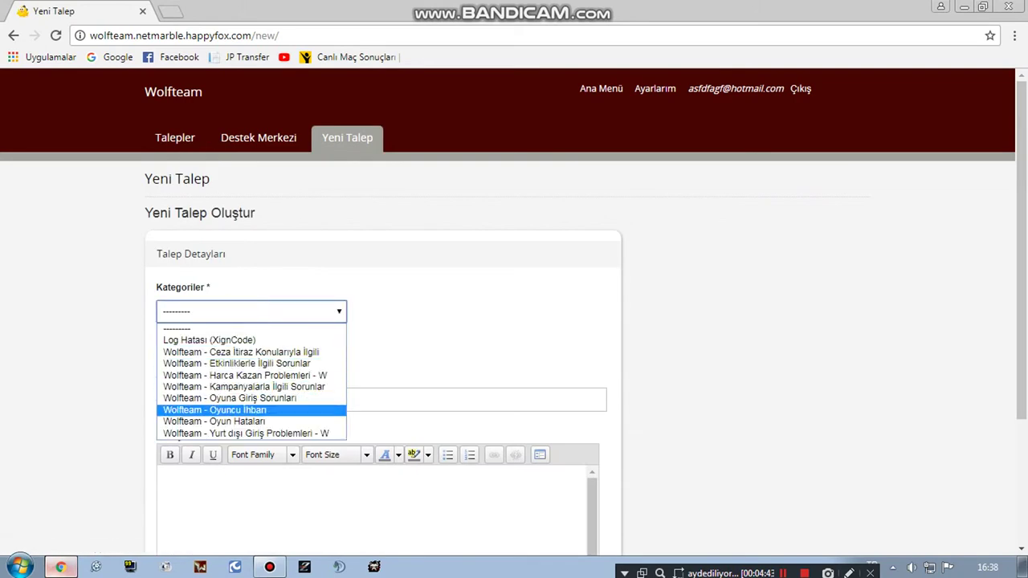
click(260, 409)
click(185, 350)
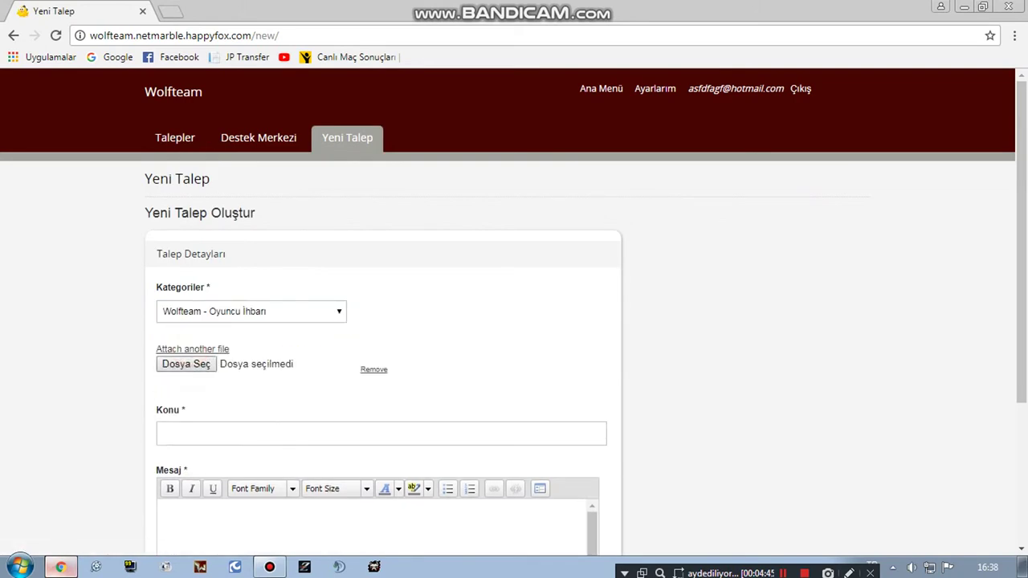
click(192, 362)
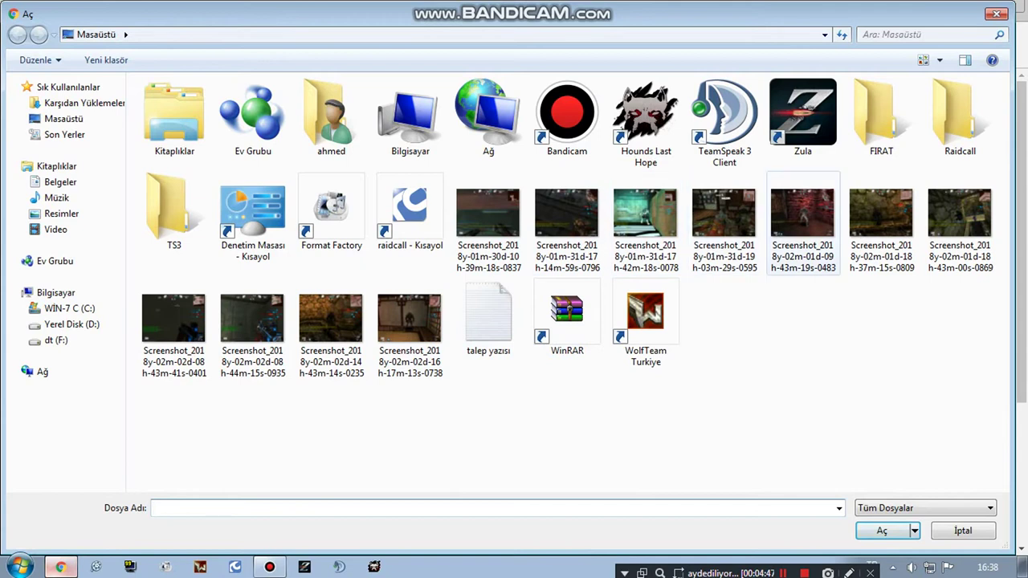
click(803, 217)
key(Return)
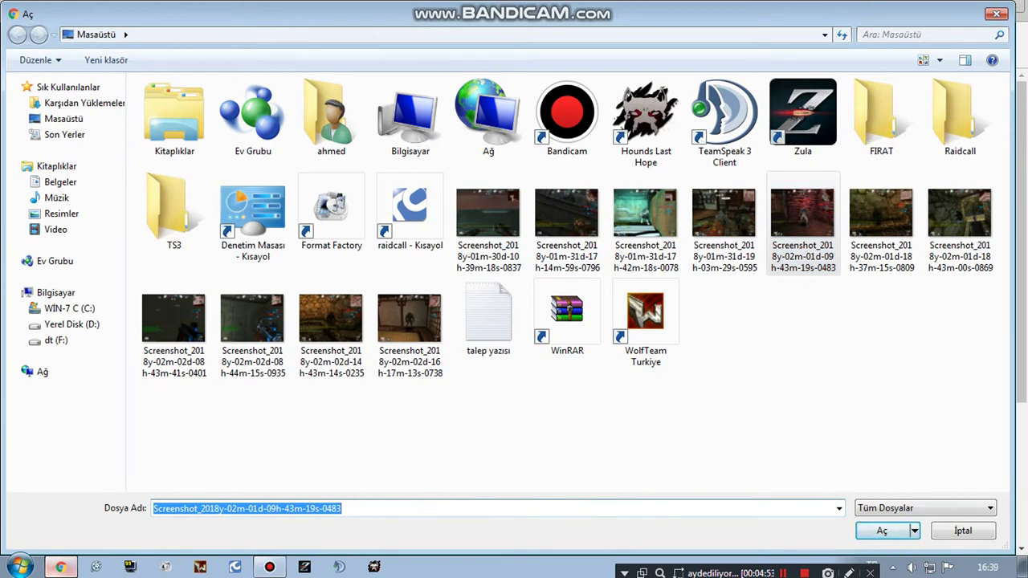
key(shift+Tab)
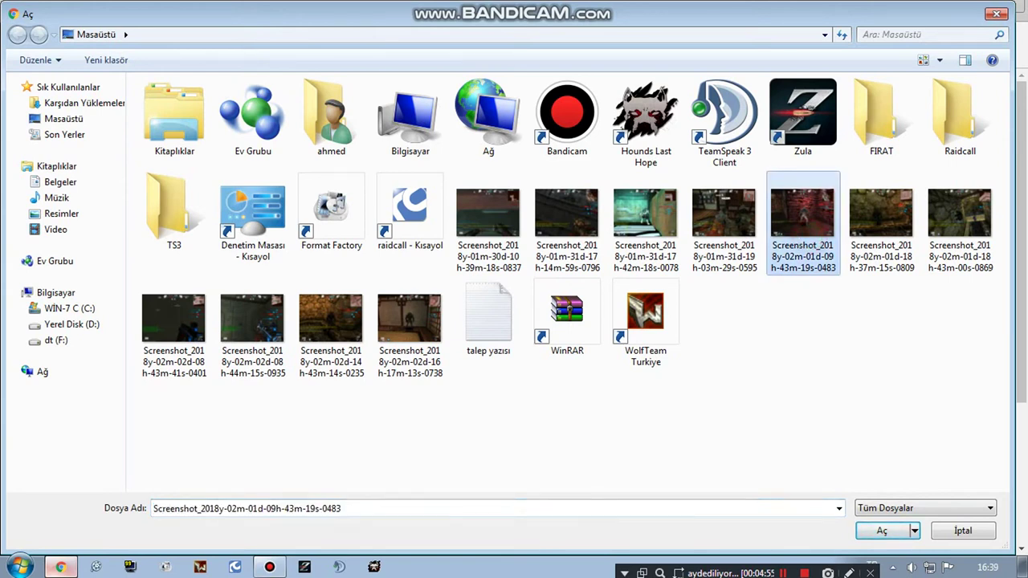
key(Return)
click(873, 530)
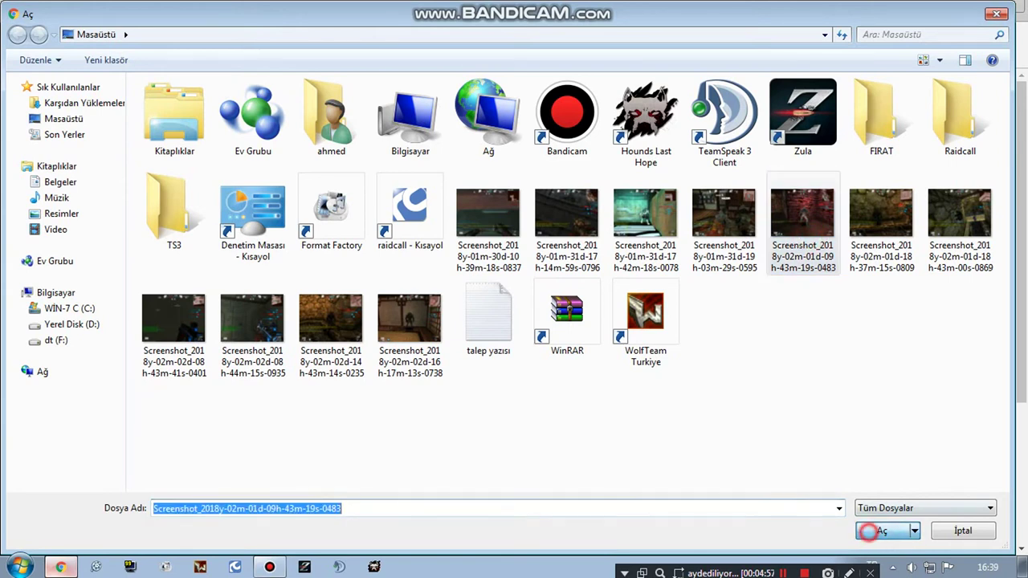
click(872, 531)
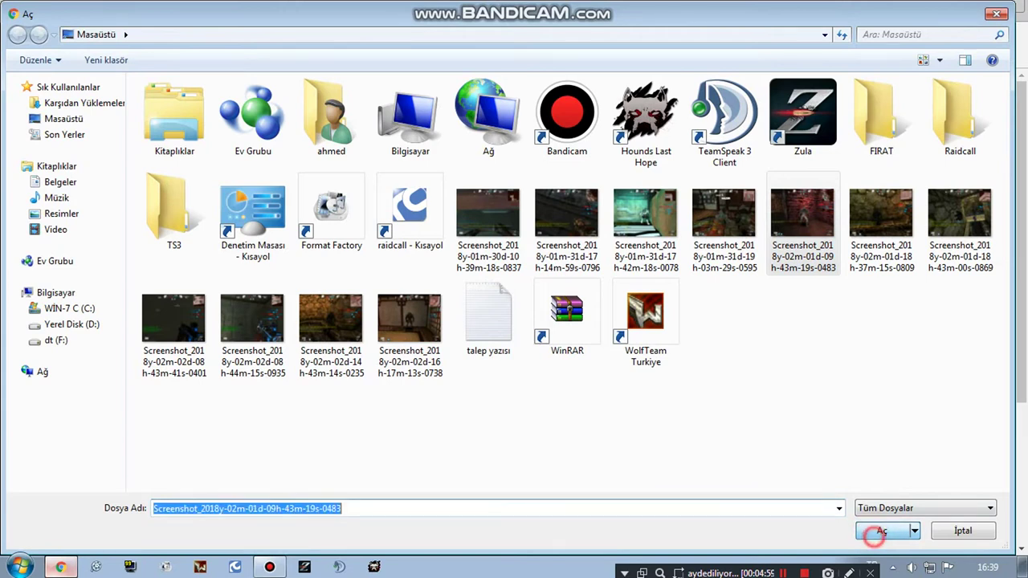
click(873, 531)
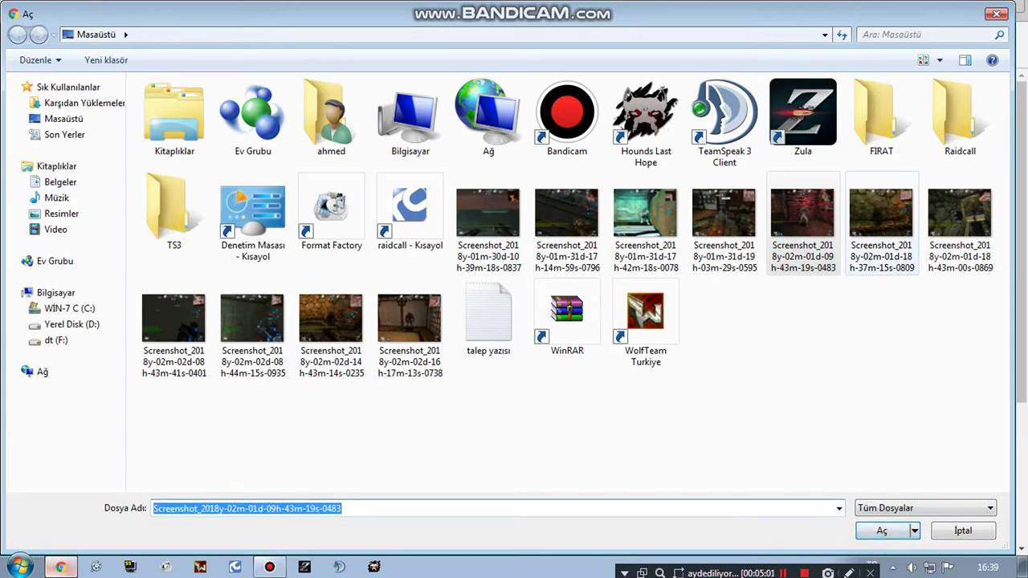
click(881, 225)
click(877, 530)
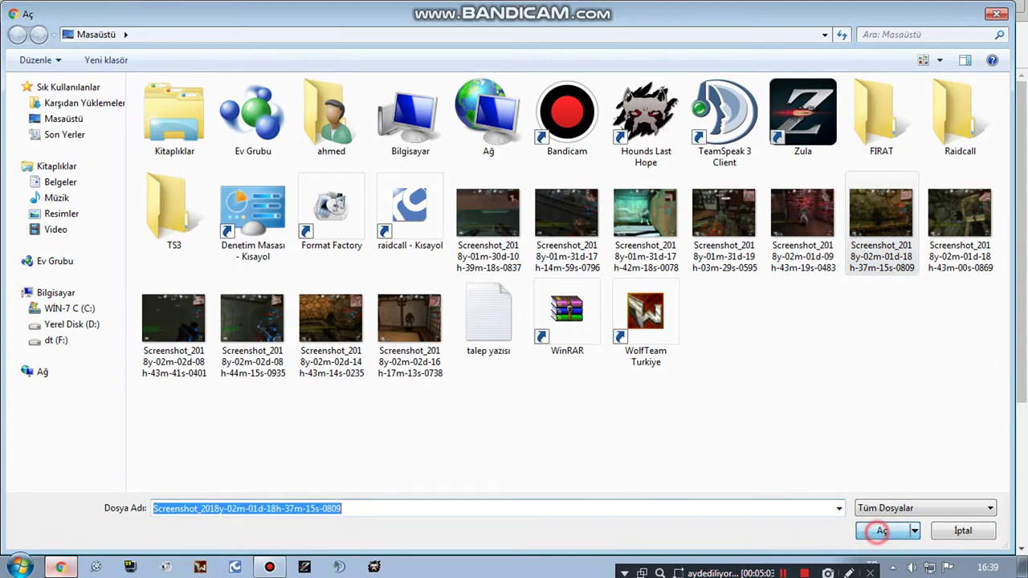
click(877, 531)
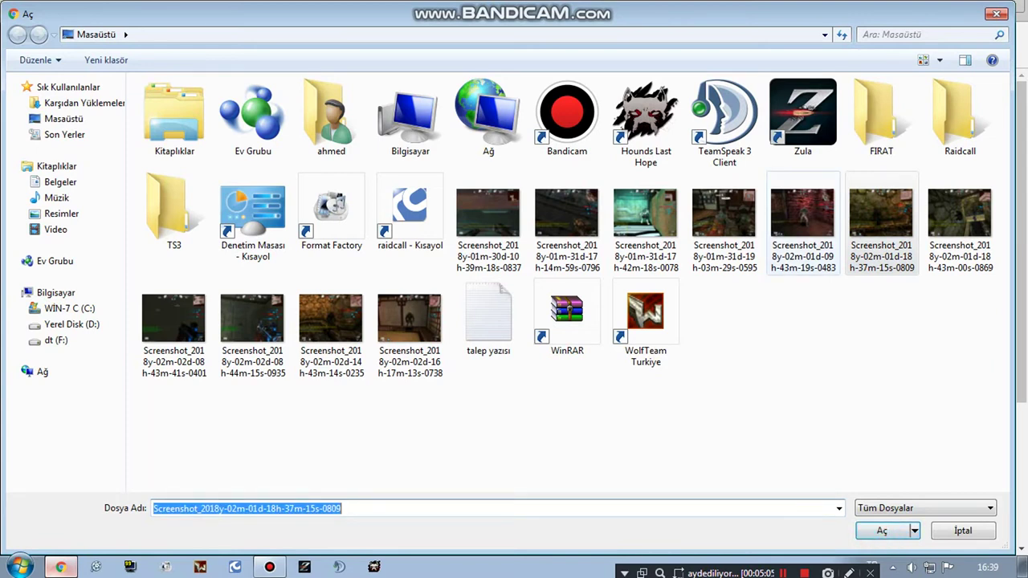
click(803, 221)
click(956, 531)
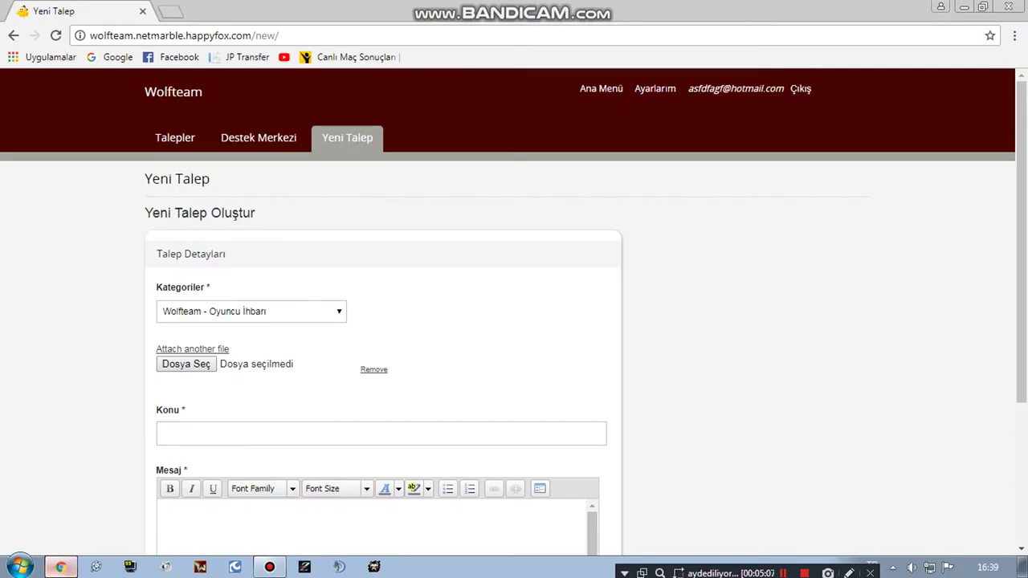
Step: Attach Screenshot_2018y-02m-01d-09h-43m-19s-0483 from the desktop to the request
click(186, 364)
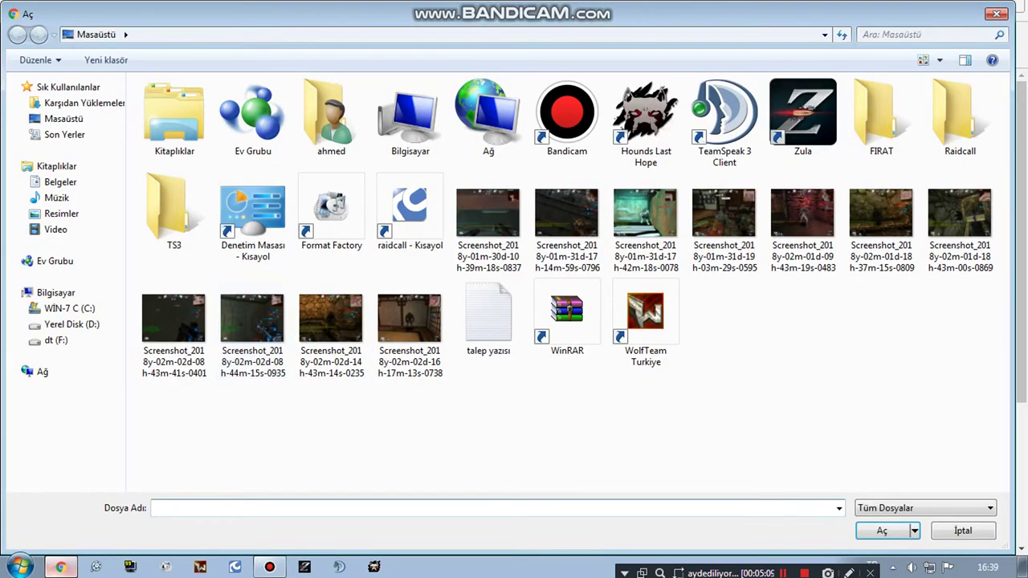
click(876, 531)
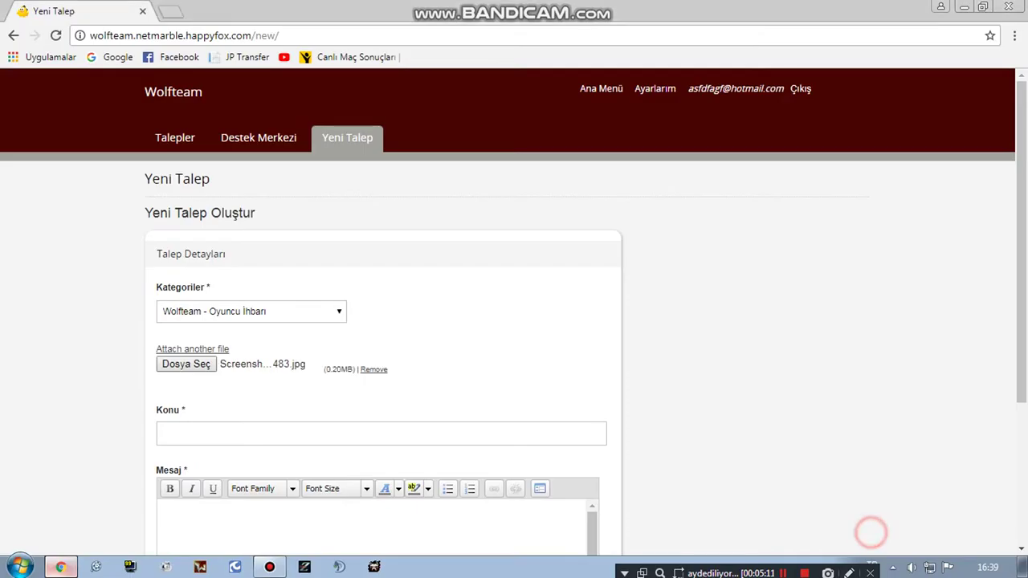
Step: Enter the subject "argo", paste the message "Gerekeni Yapın", and submit this fifth request
click(184, 428)
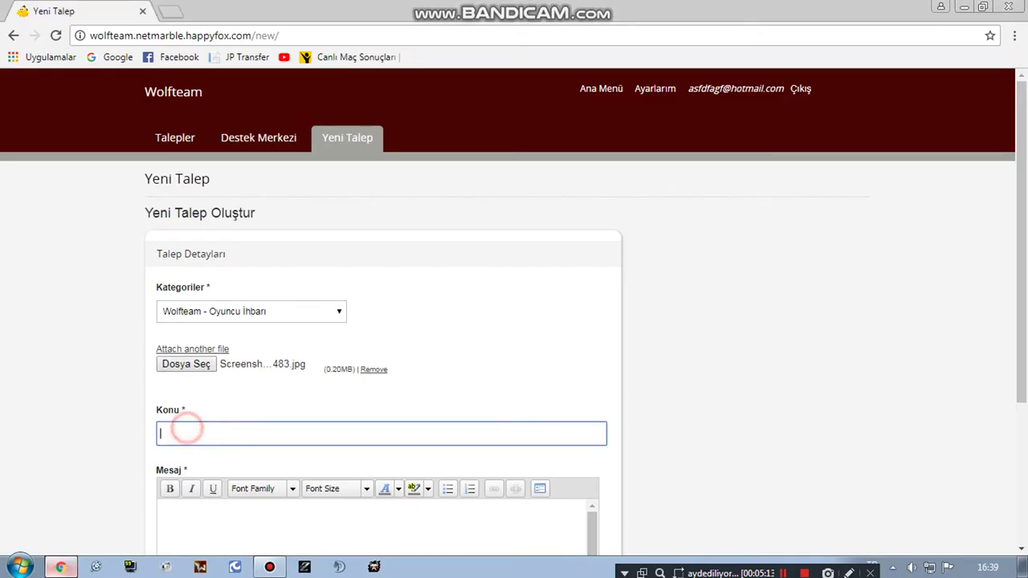
text(argo)
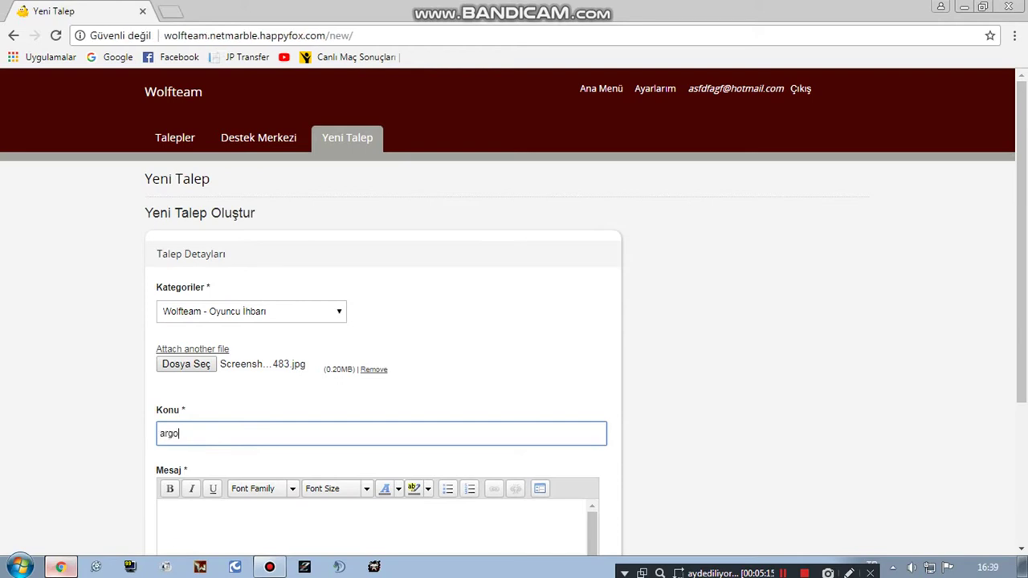
right_click(180, 531)
click(219, 410)
scroll(219, 410, down, 3)
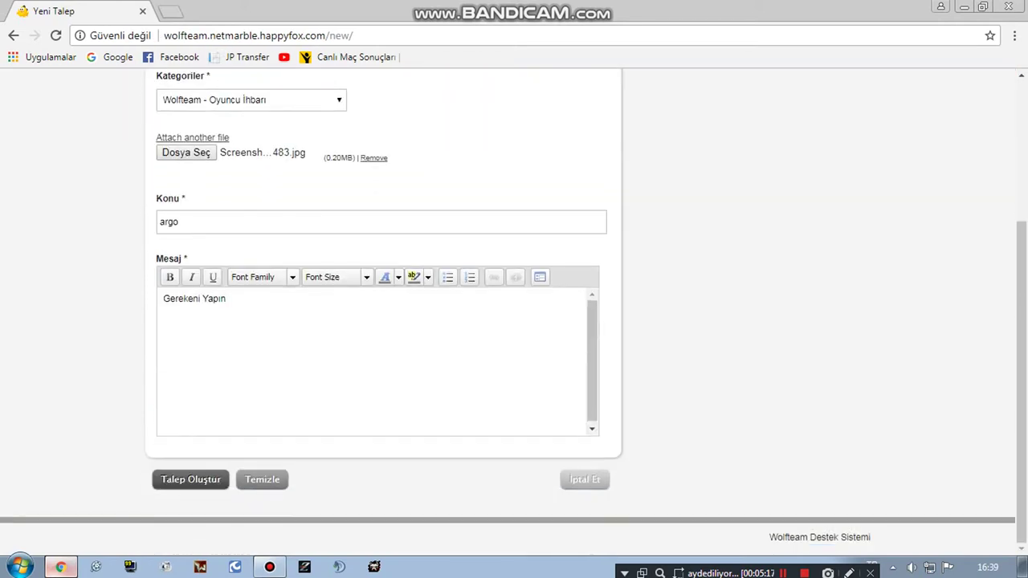
click(179, 480)
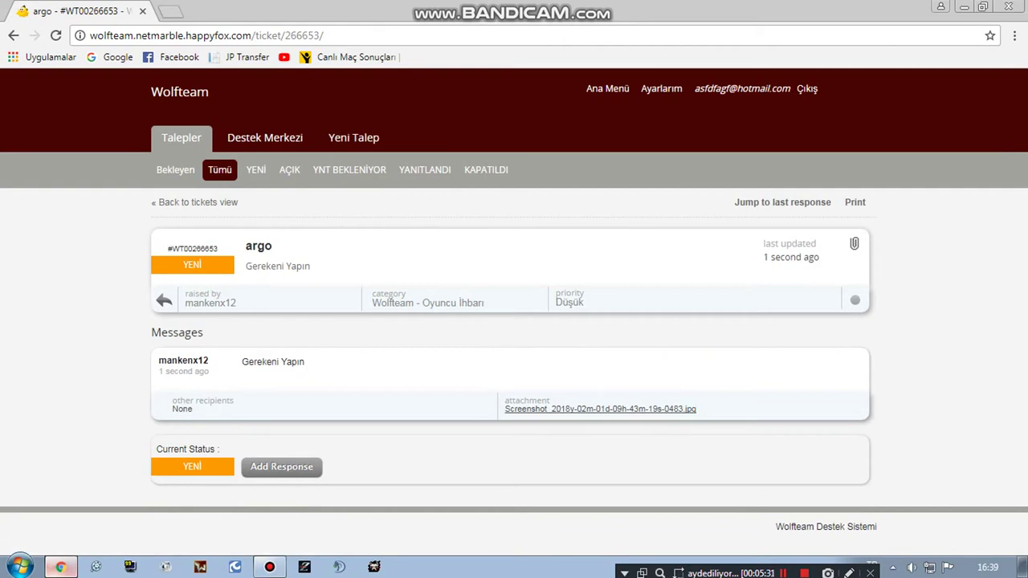
Step: Start a sixth request in the category Wolfteam - Oyuncu İhbarı and attach Screenshot_2018y-02m-01d-18h-37m-15s-0809 from the desktop
click(365, 138)
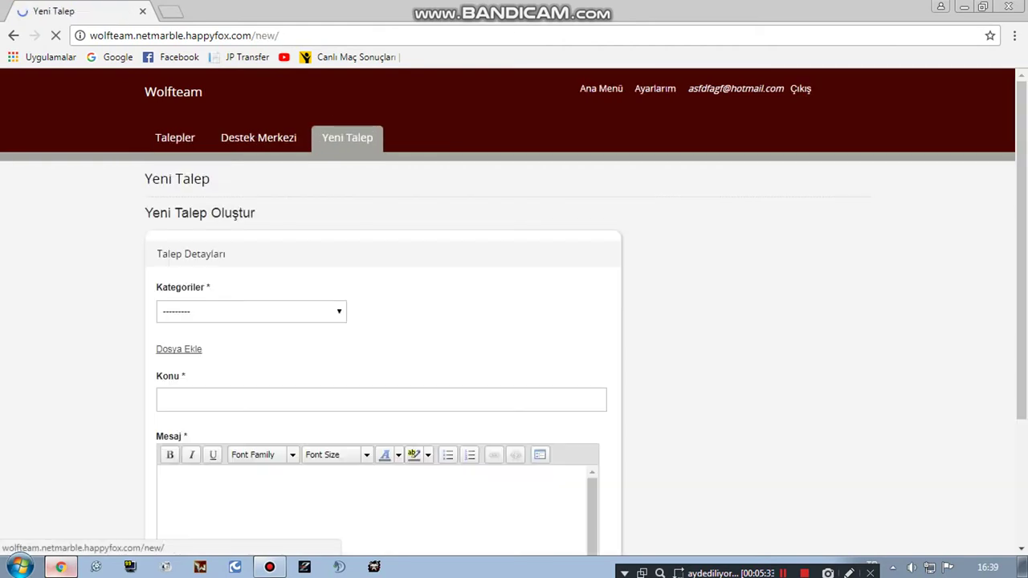
click(249, 311)
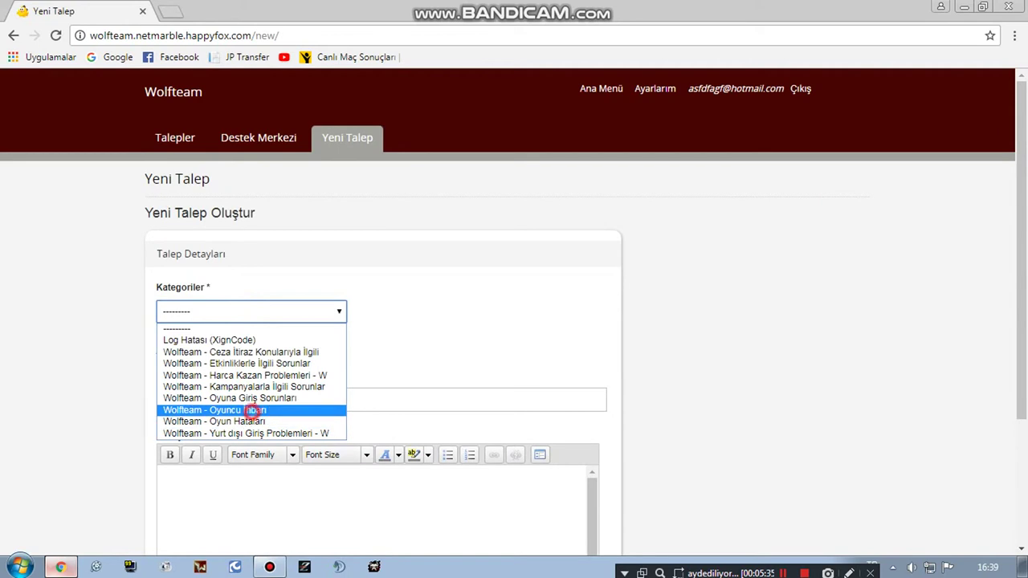
click(214, 410)
click(184, 363)
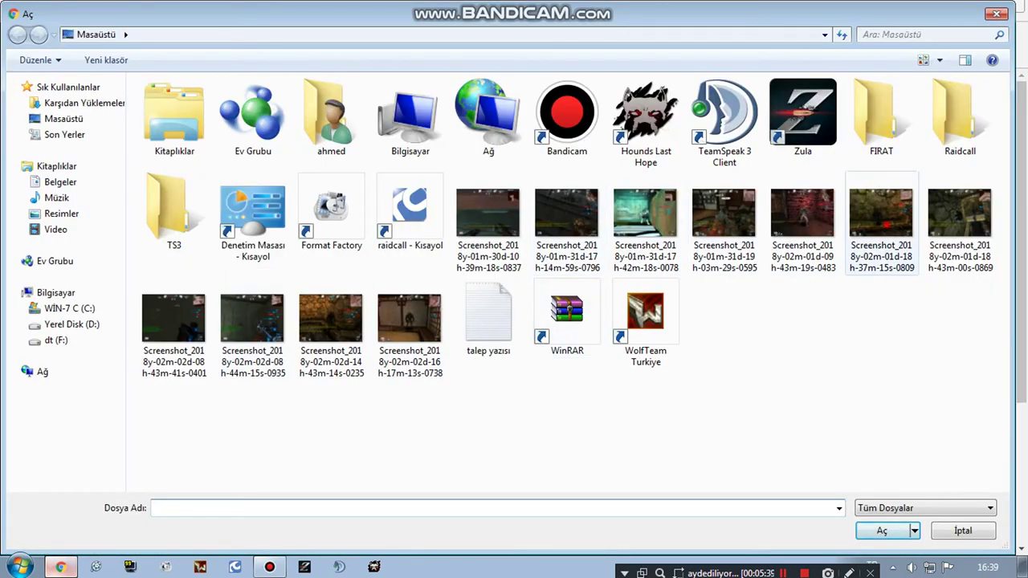
click(881, 221)
click(881, 531)
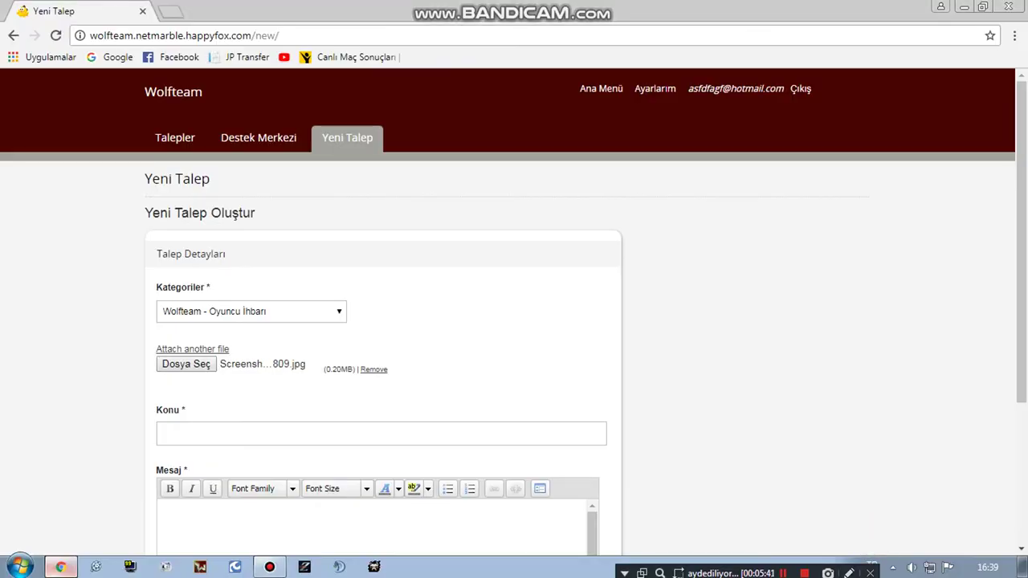
Step: Enter the subject "argo", paste the message "Gerekeni Yapın", and submit this sixth request
click(269, 434)
text(arg)
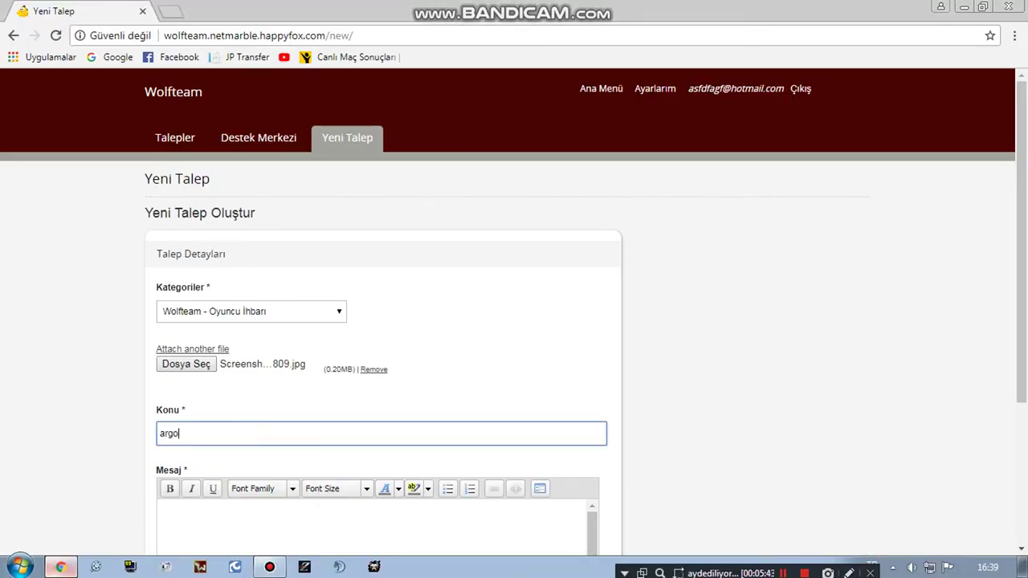
text(o)
right_click(257, 526)
click(328, 411)
scroll(329, 410, down, 3)
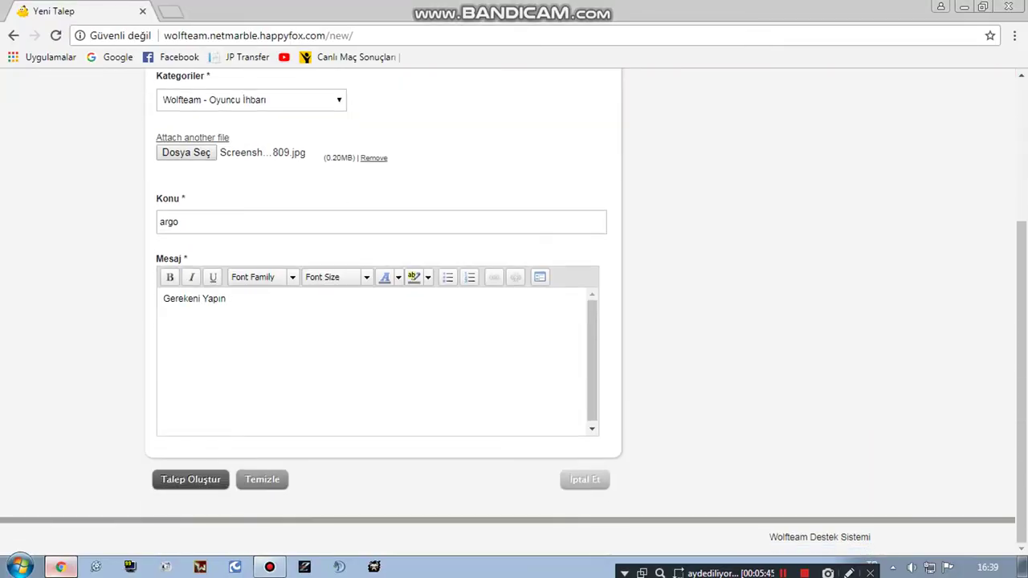
click(190, 480)
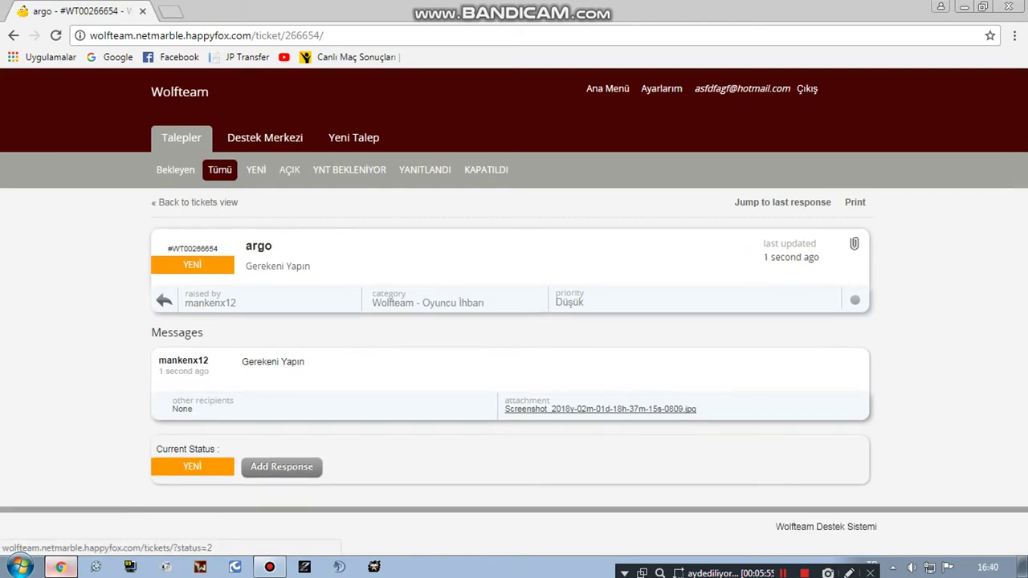
Step: Check the requests with the status AÇIK and those with the status YENİ, including the available page ranges
click(289, 170)
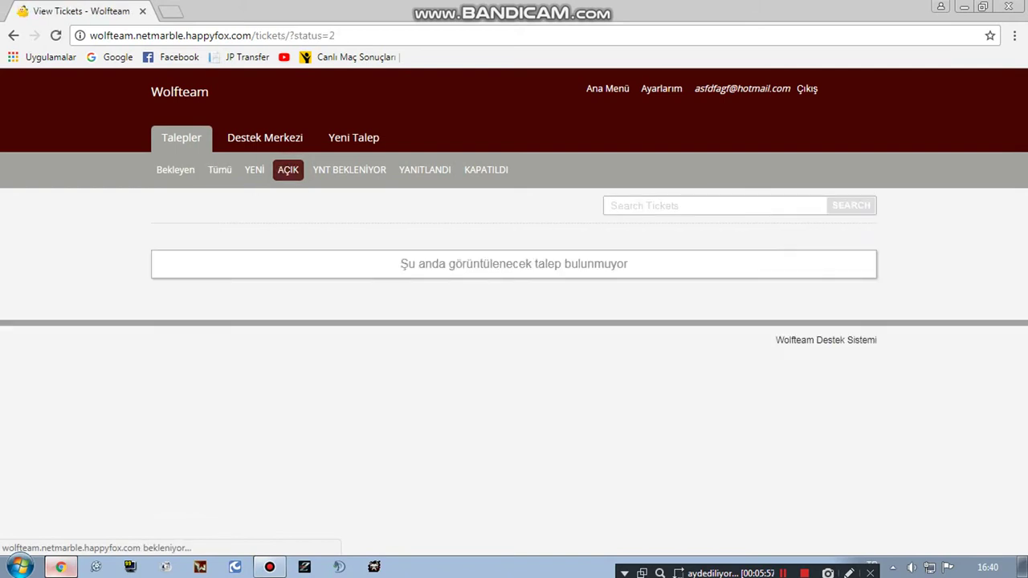
click(256, 169)
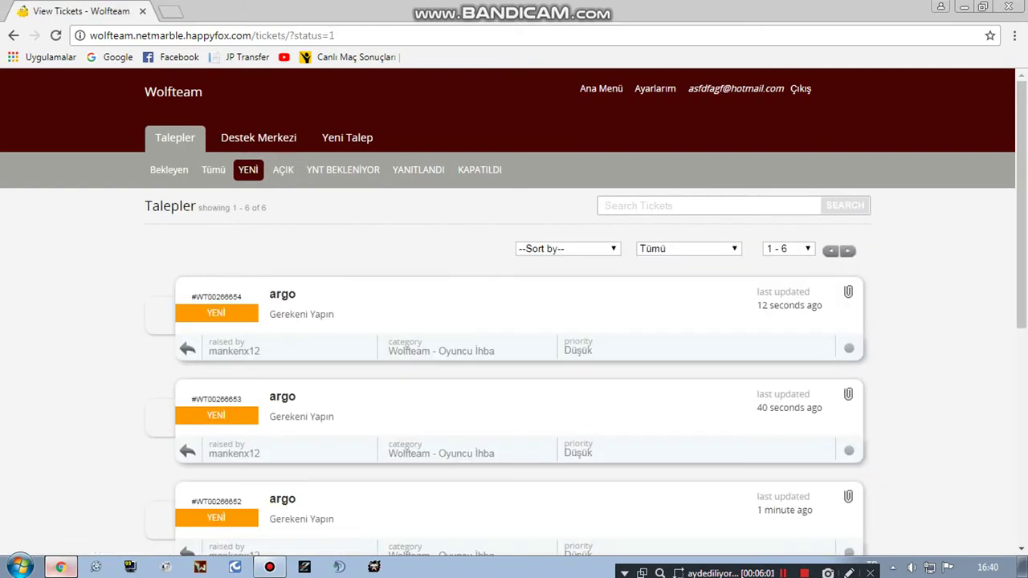
click(787, 249)
click(783, 260)
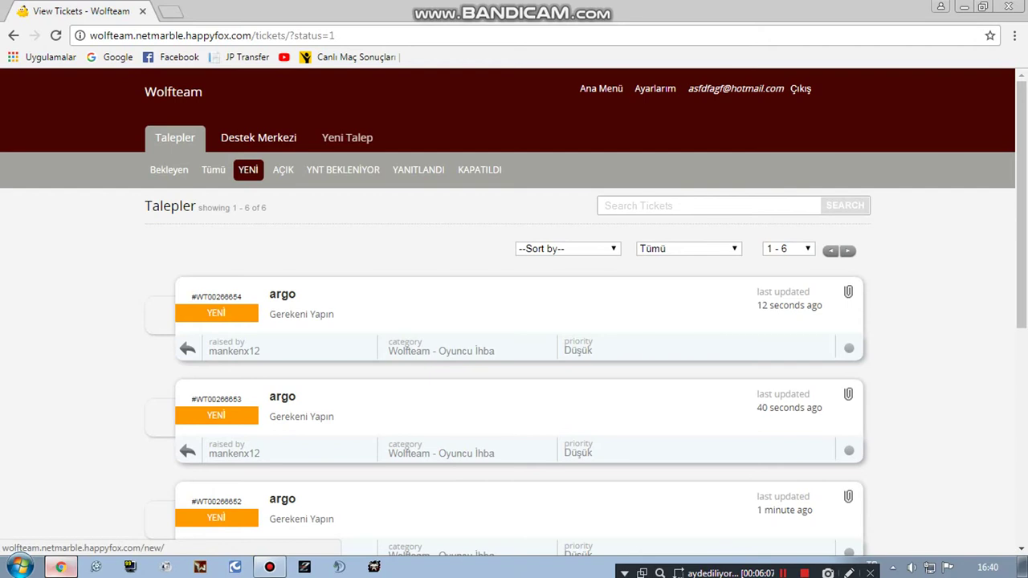
Step: Start a seventh request in the category Wolfteam - Oyuncu İhbarı and attach Screenshot_2018y-02m-01d-18h-43m-00s-0869 from the desktop
click(347, 138)
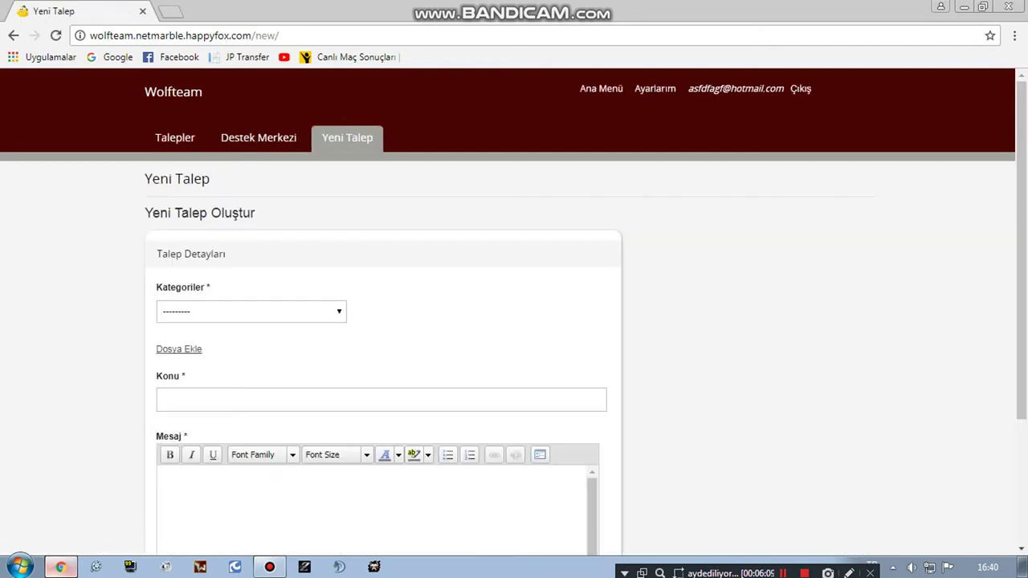
click(249, 309)
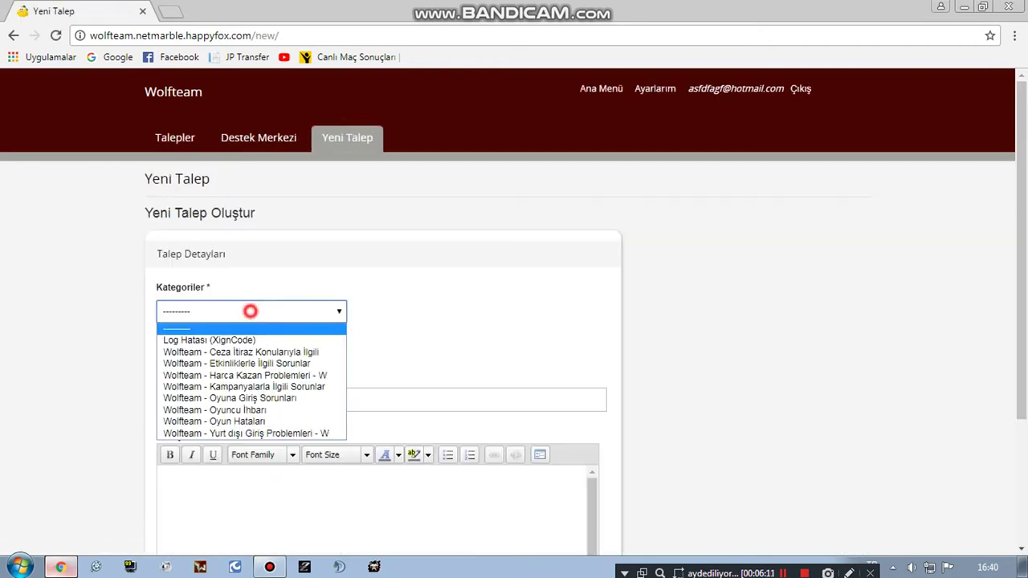
click(273, 414)
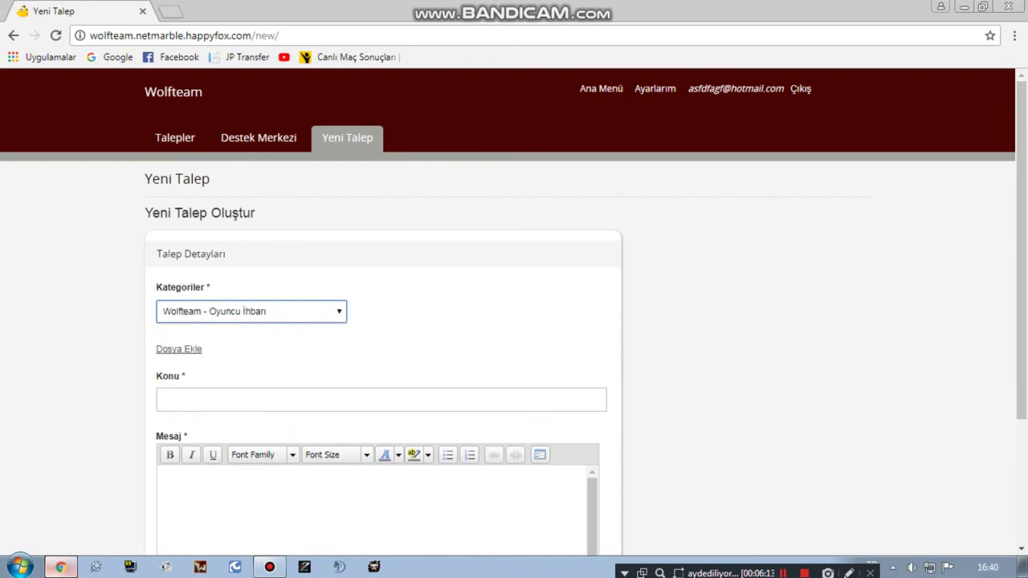
click(178, 349)
click(186, 364)
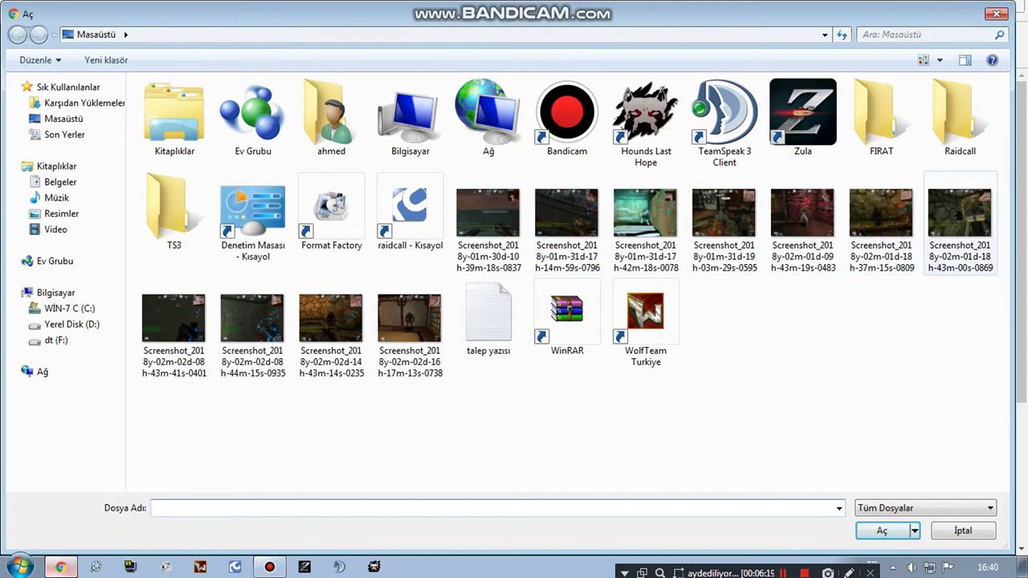
click(960, 217)
click(875, 530)
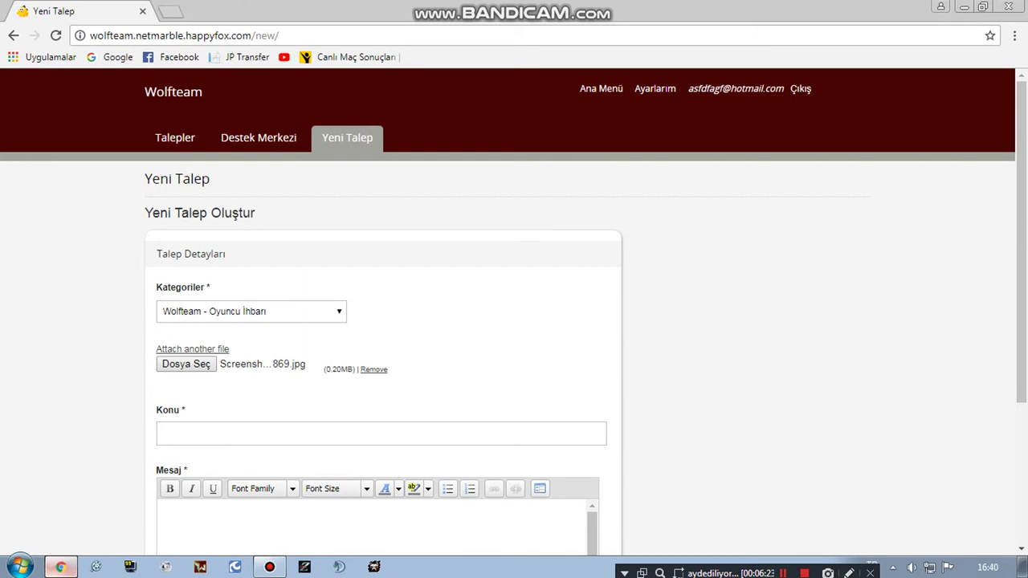
Step: Enter the subject "argo", paste the message "Gerekeni Yapın", and submit this seventh request
click(251, 436)
text(a)
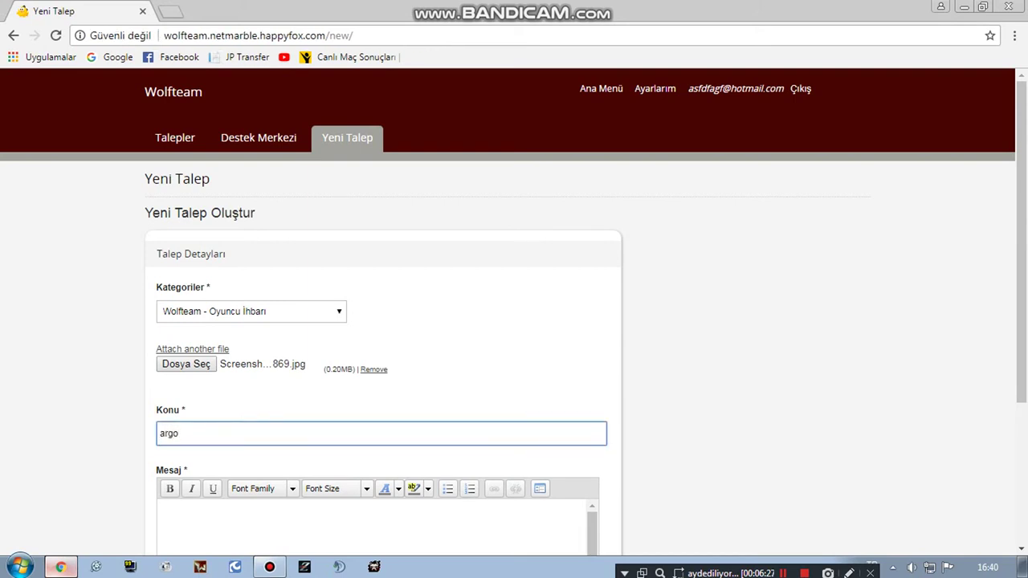
text(rgo)
scroll(377, 482, down, 1)
right_click(211, 450)
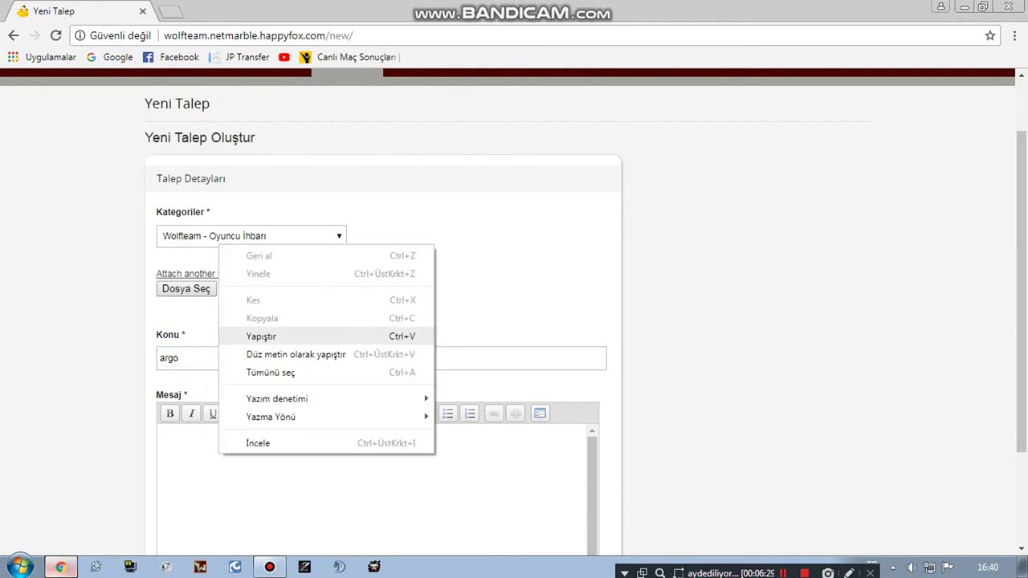
click(273, 335)
scroll(282, 333, down, 2)
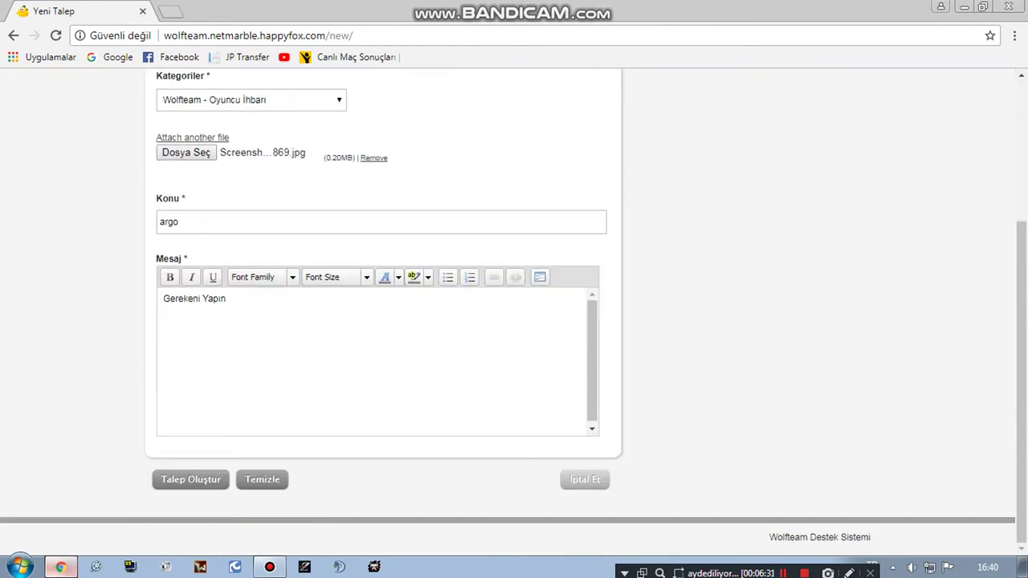
click(186, 479)
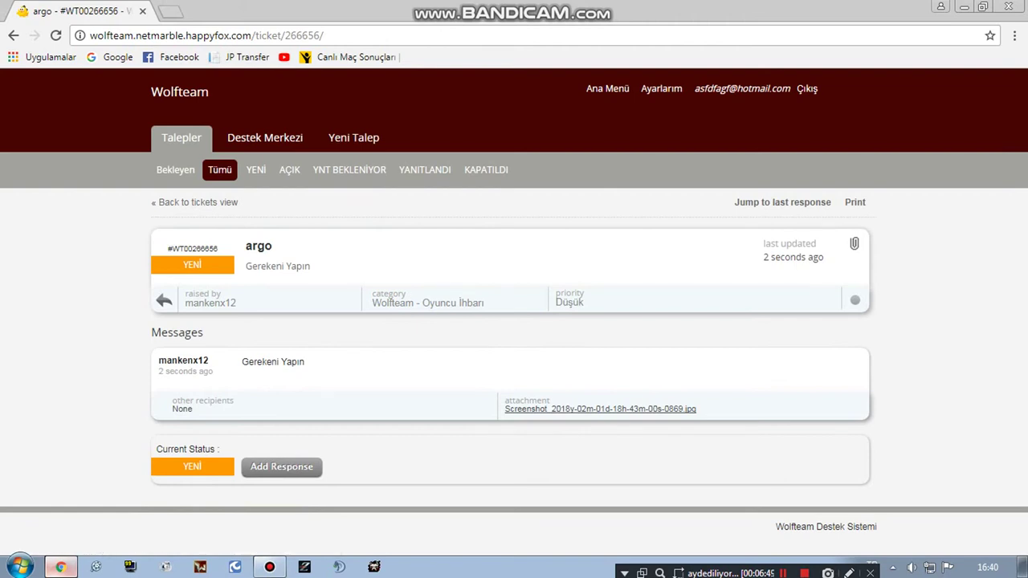
Step: Check the request lists for the statuses YNT BEKLENİYOR, YANITLANDI, KAPATILDI and YENİ
click(356, 172)
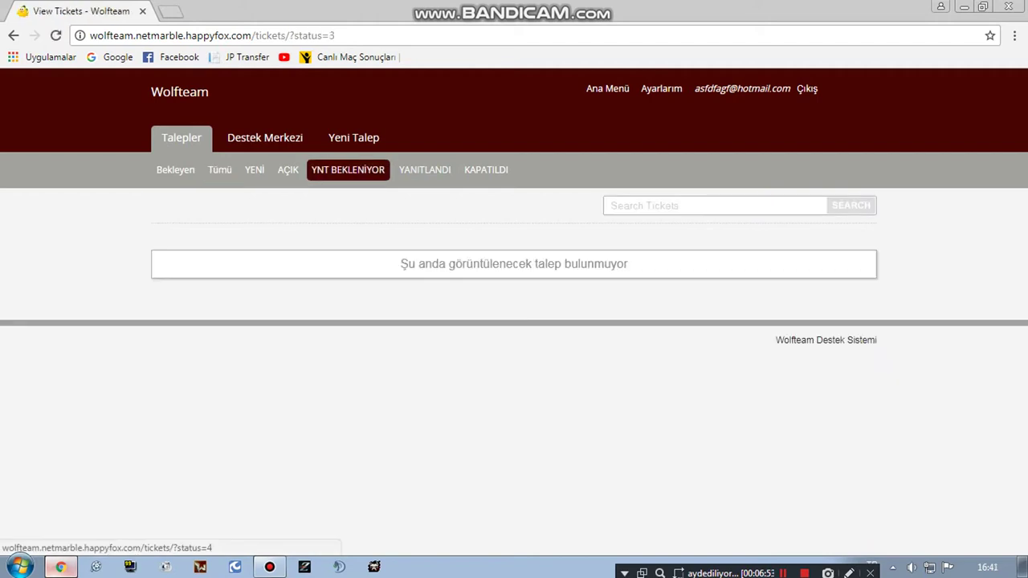
click(414, 170)
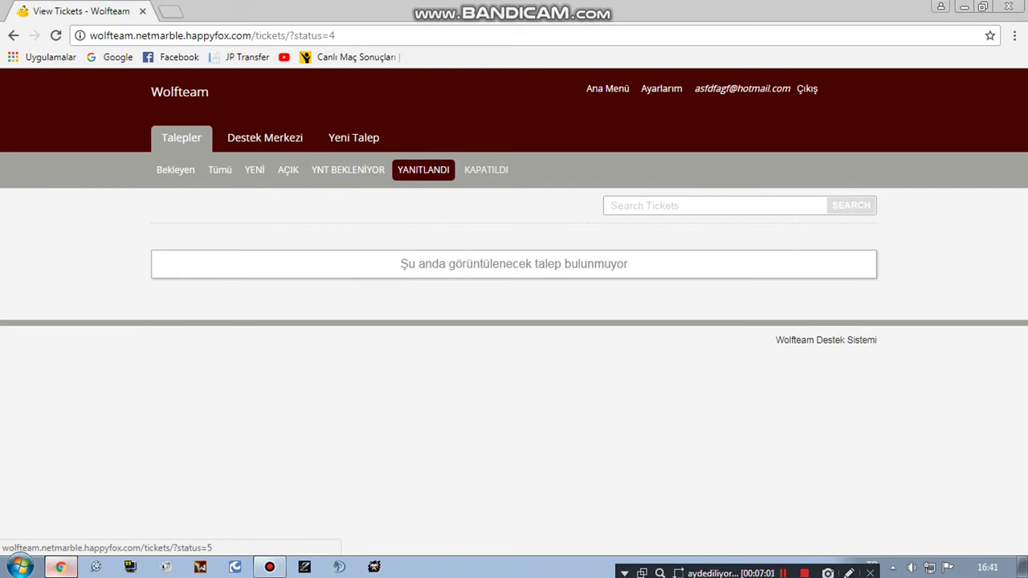
click(488, 169)
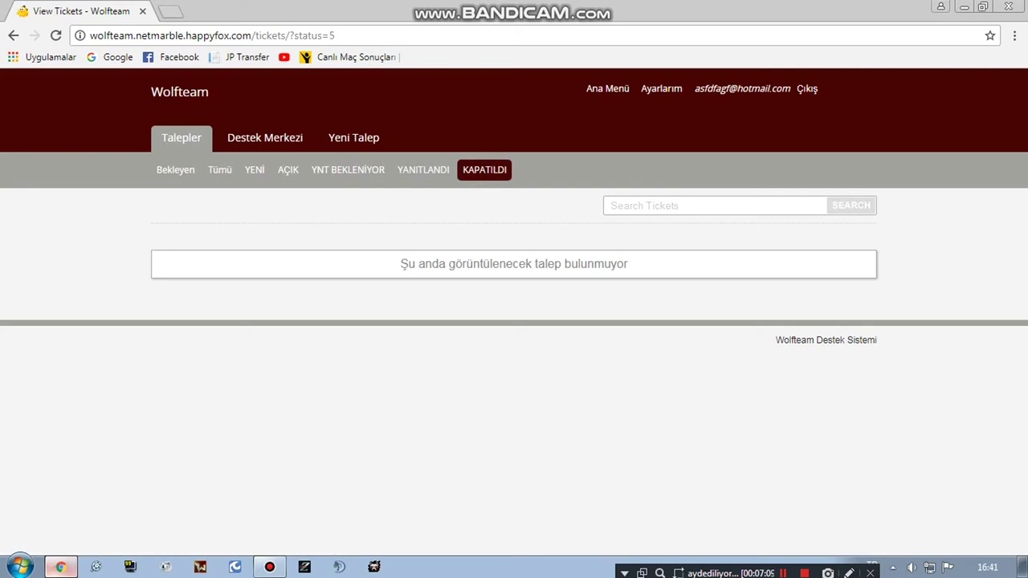
click(254, 170)
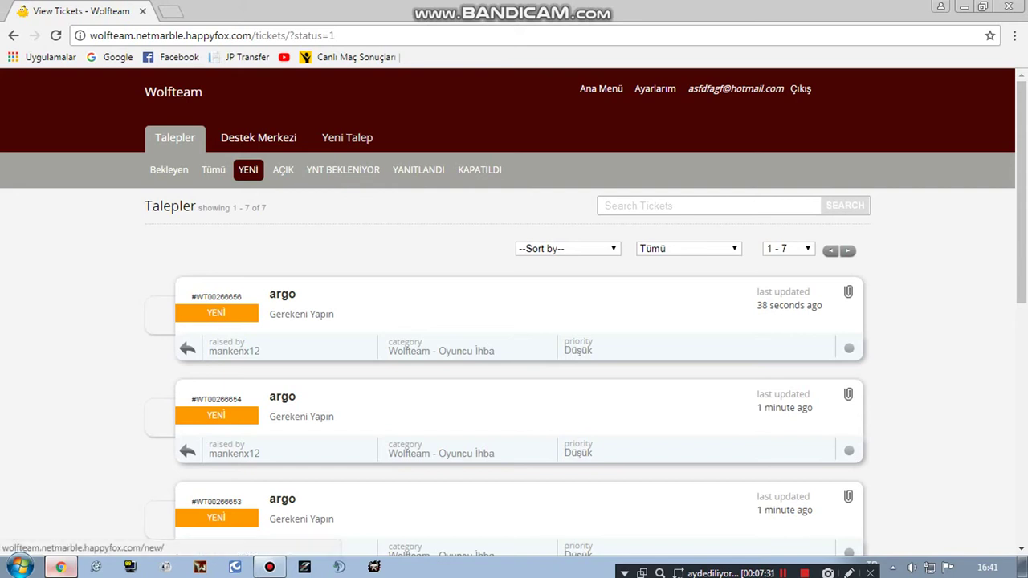
Step: Start an eighth request in the category Wolfteam - Oyuncu İhbarı and attach Screenshot_2018y-02m-02d-08h-43m-41s-0401 from the desktop
click(350, 137)
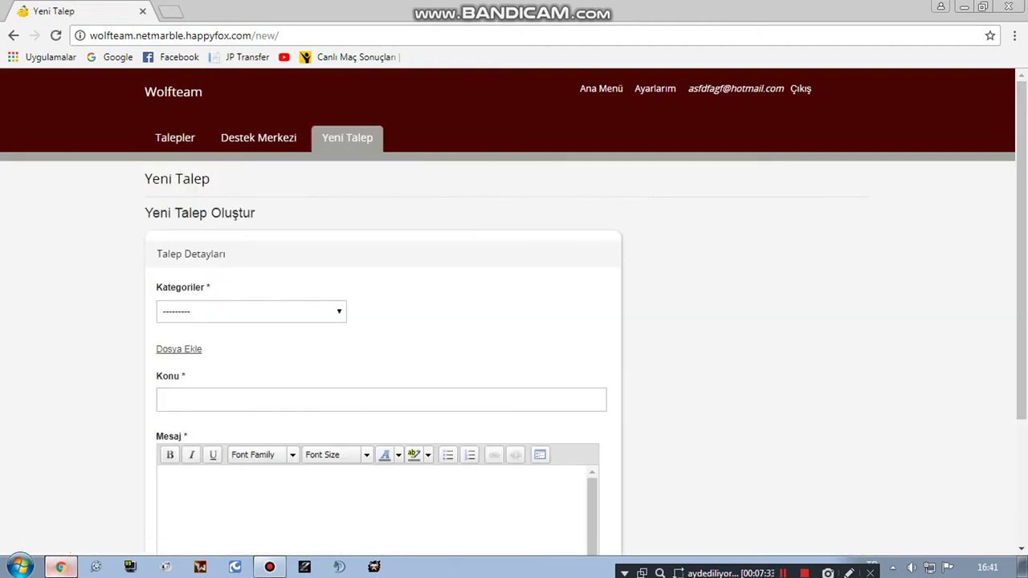
click(229, 310)
click(255, 412)
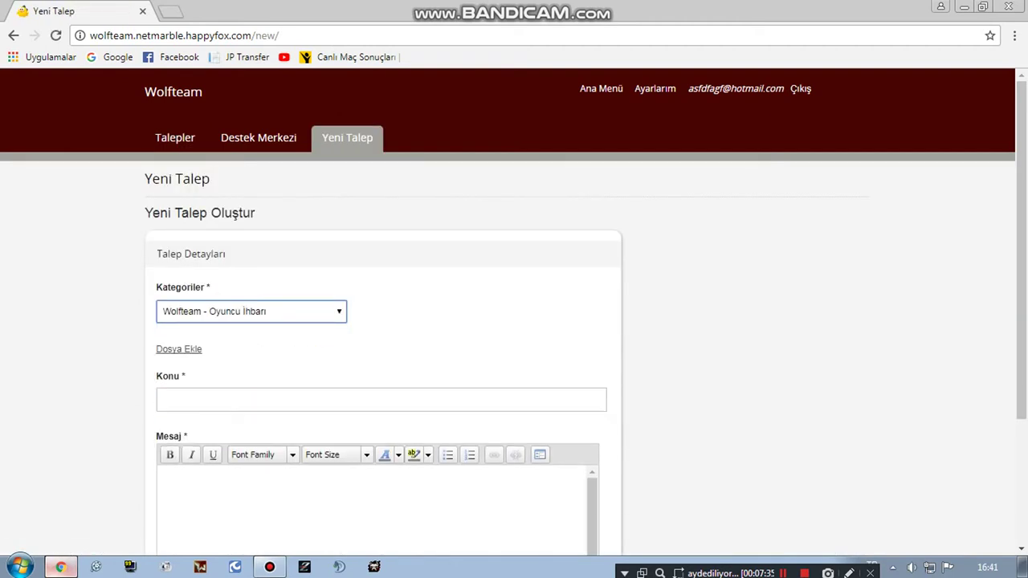
click(171, 349)
click(178, 362)
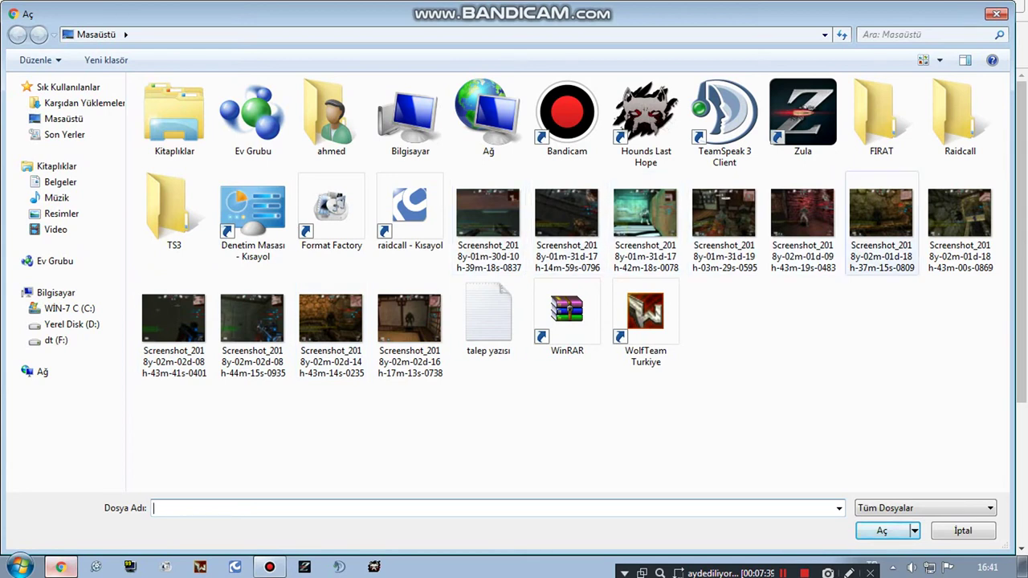
click(169, 323)
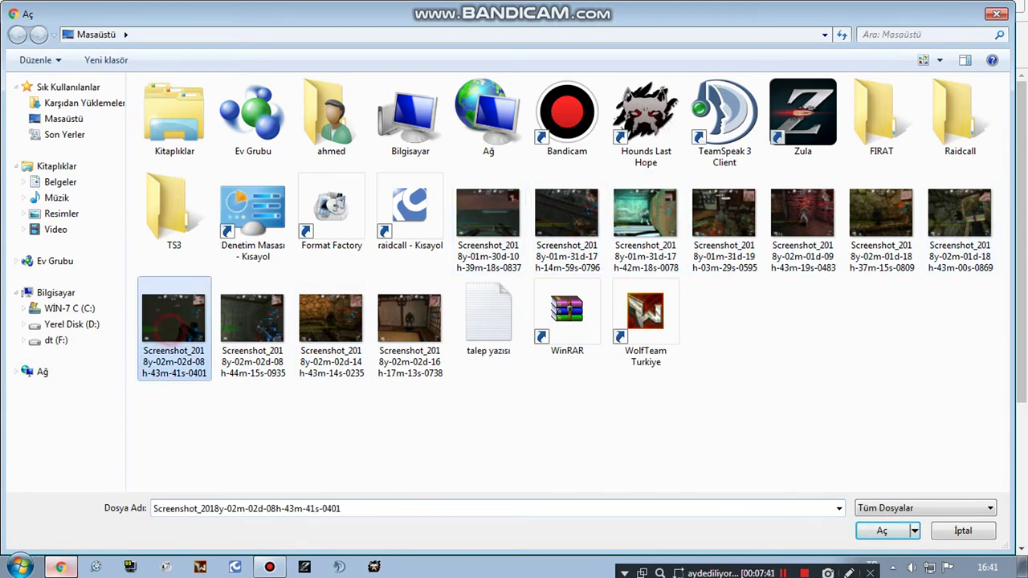
click(882, 531)
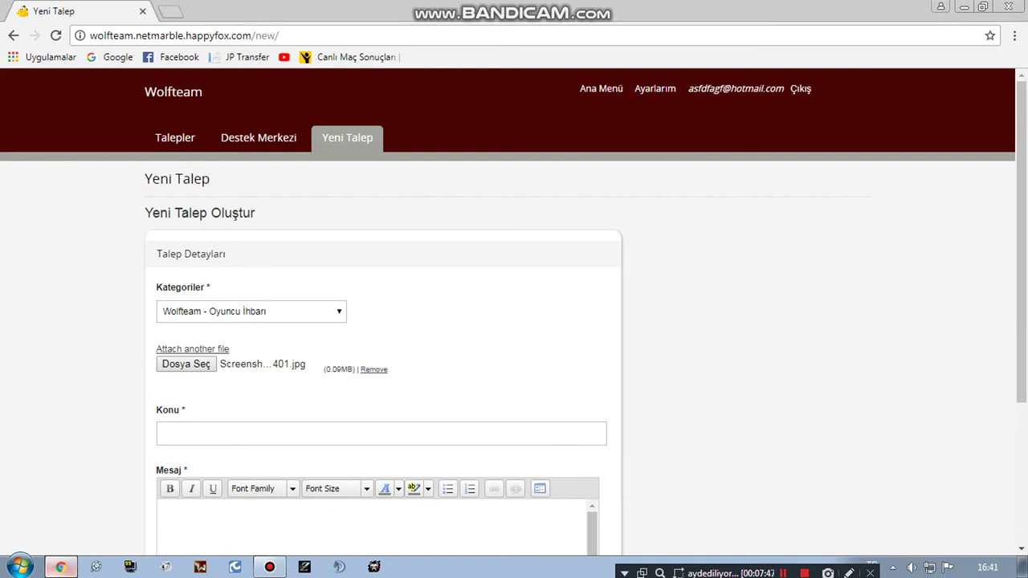
Step: Enter the subject "argo", paste the message "Gerekeni Yapın", and submit this eighth request
click(190, 430)
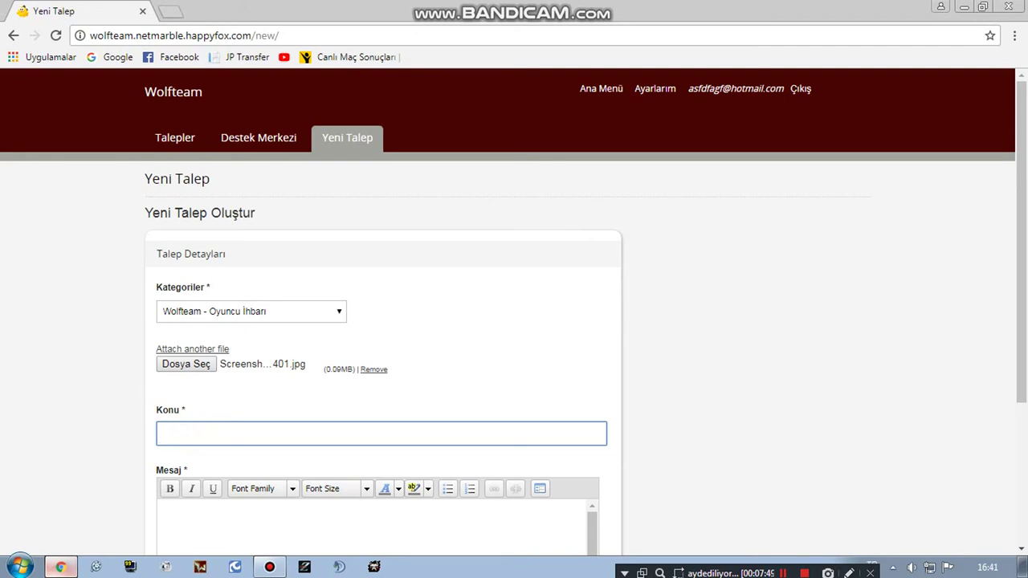
text(argo)
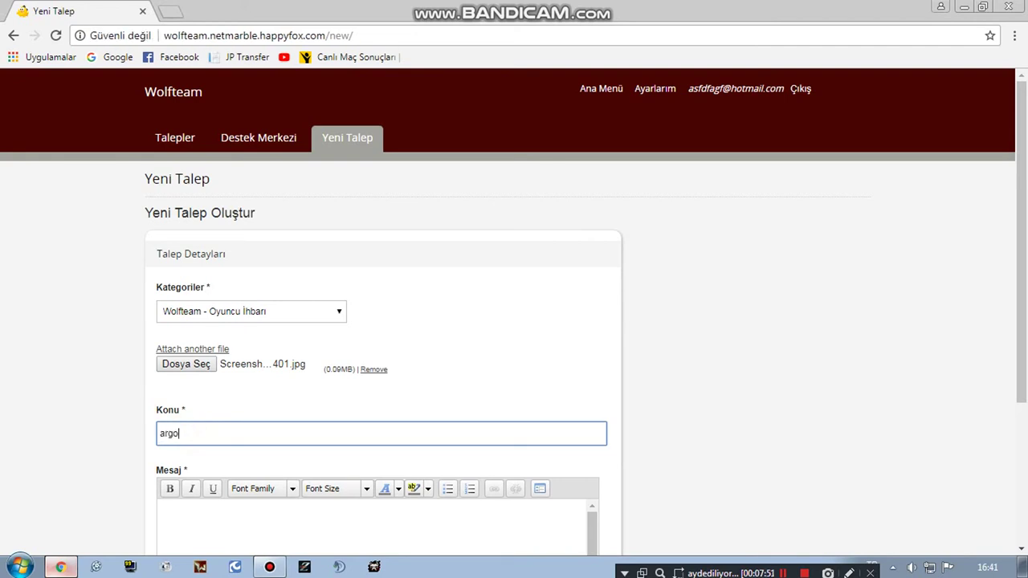
right_click(179, 514)
click(241, 398)
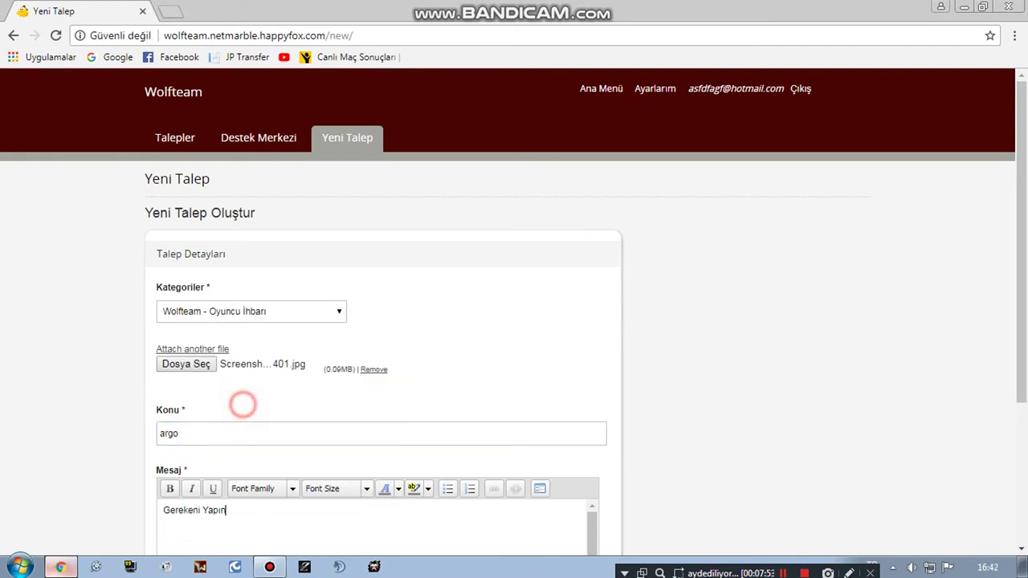
scroll(241, 404, down, 1)
scroll(185, 482, down, 2)
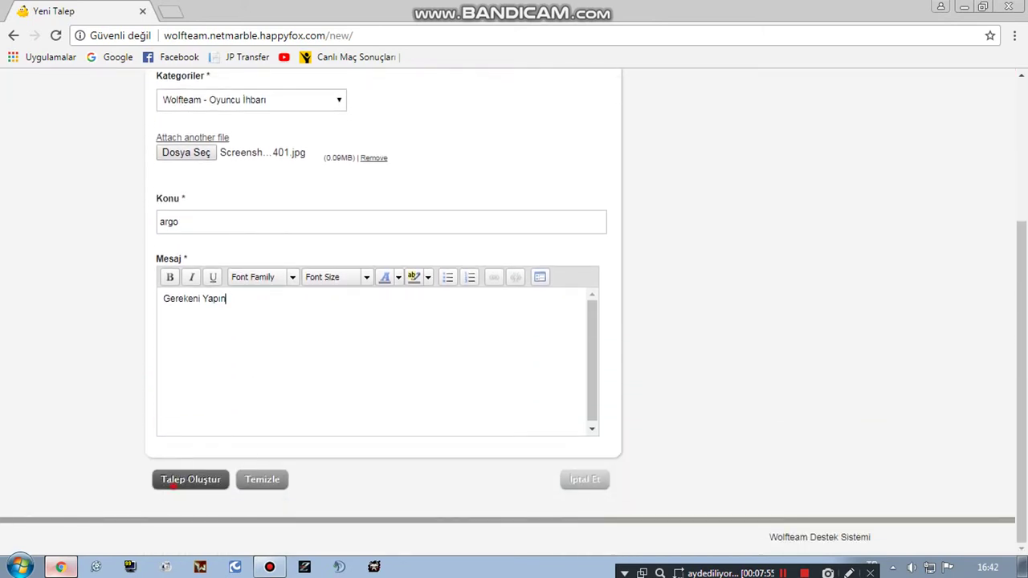
click(176, 486)
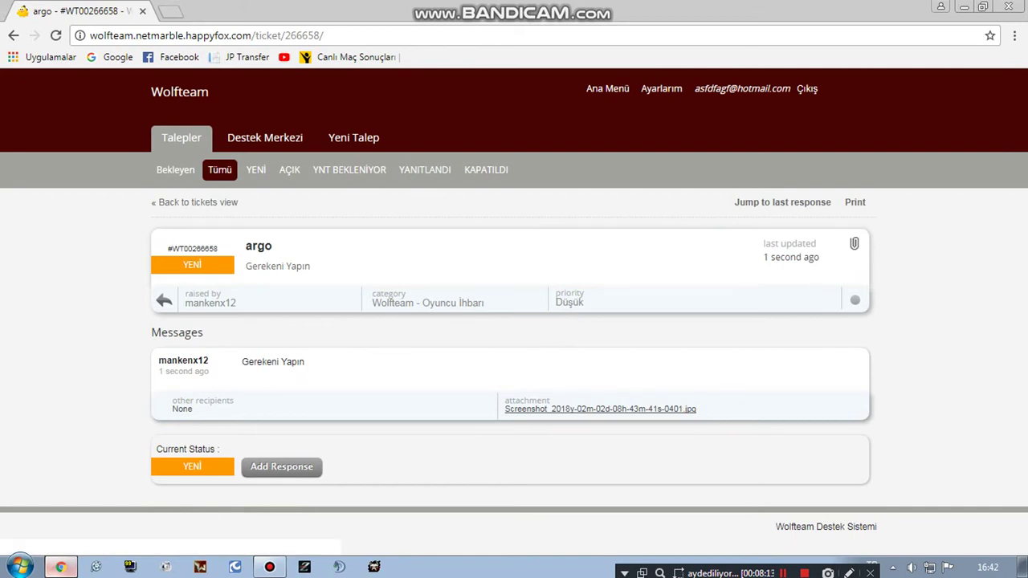
Step: Start a ninth request in the category Wolfteam - Oyuncu İhbarı
click(353, 138)
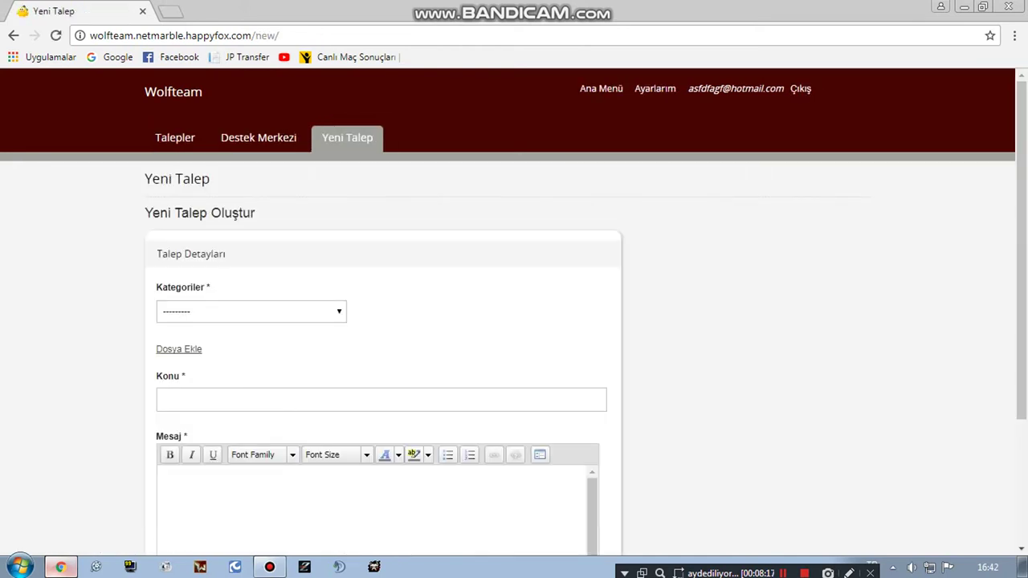
click(207, 311)
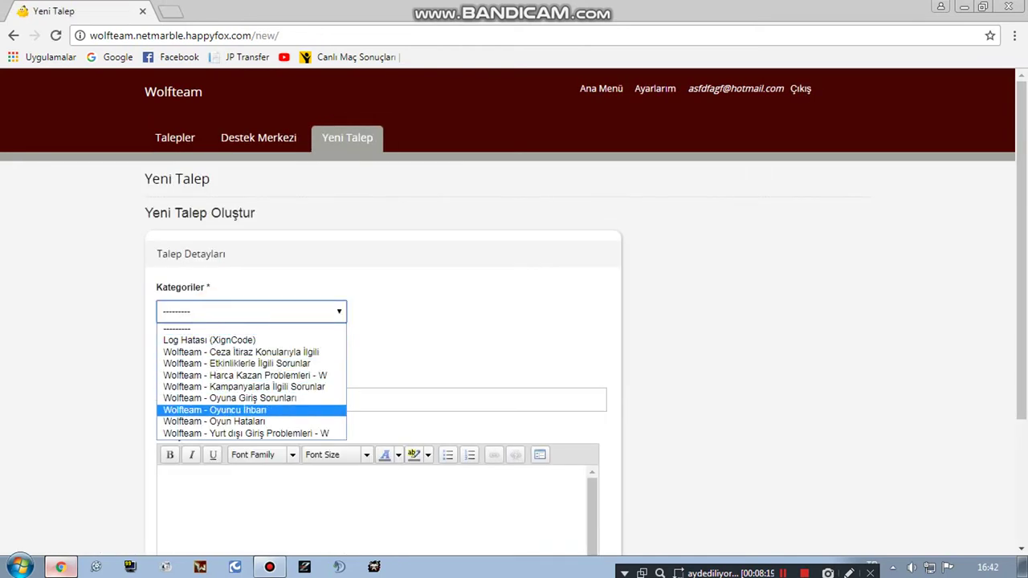
click(273, 410)
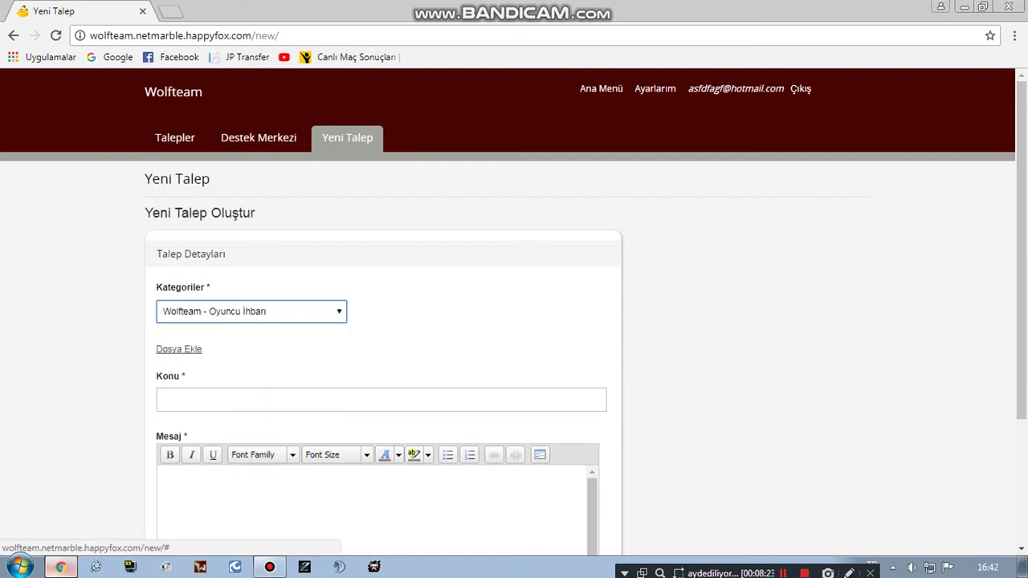
click(179, 348)
click(192, 349)
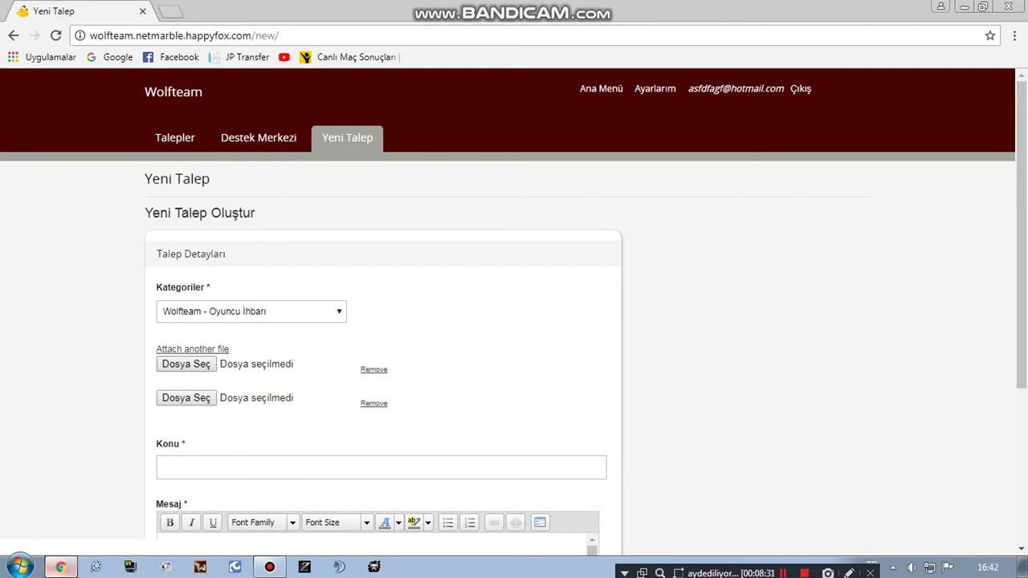
click(222, 349)
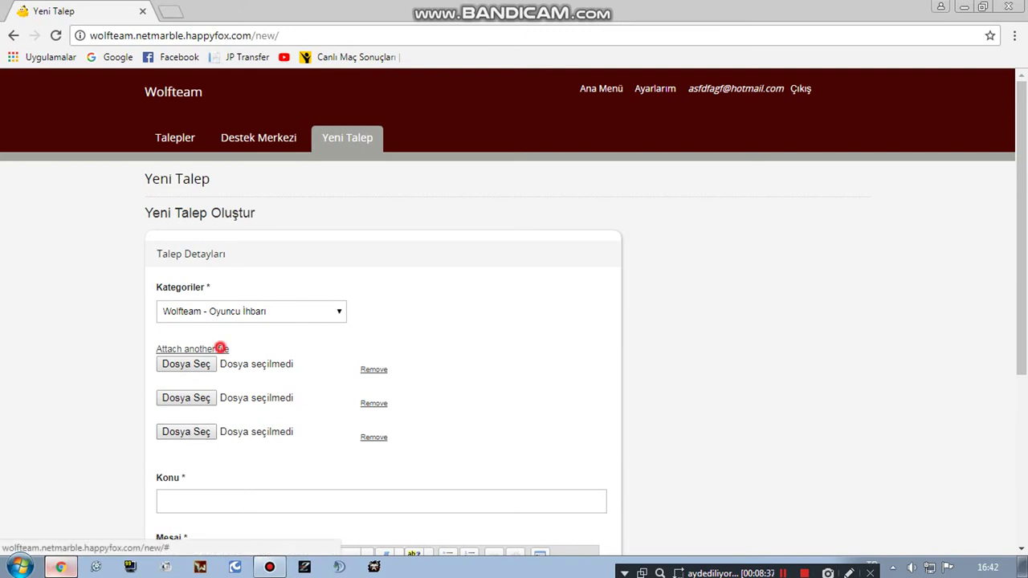
click(219, 348)
click(221, 347)
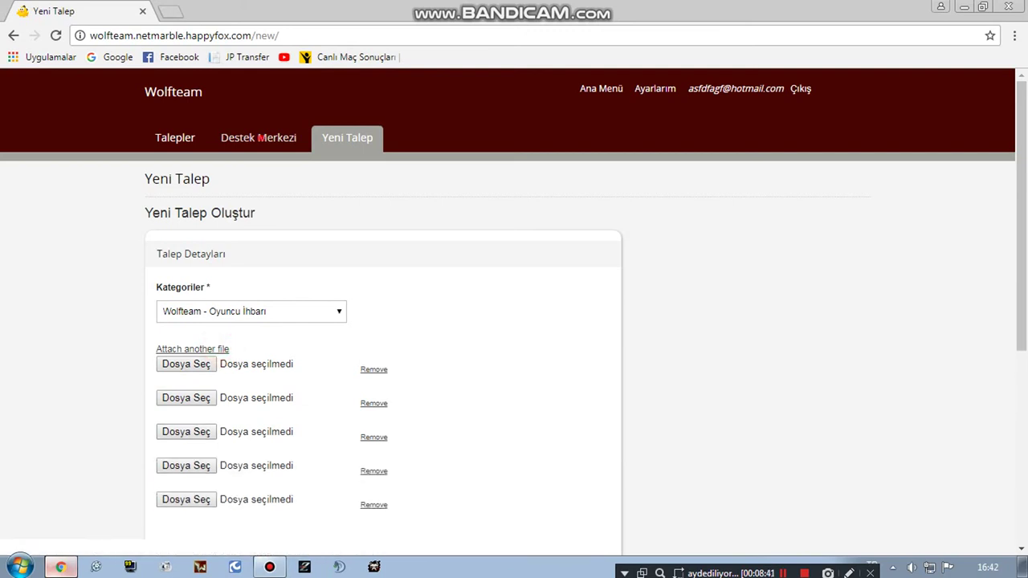
click(259, 137)
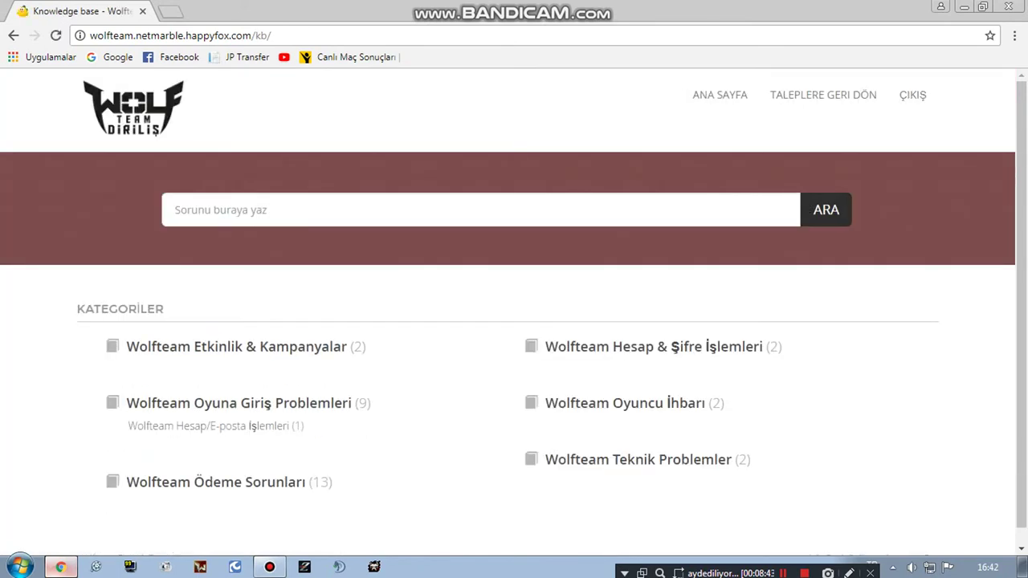
click(12, 36)
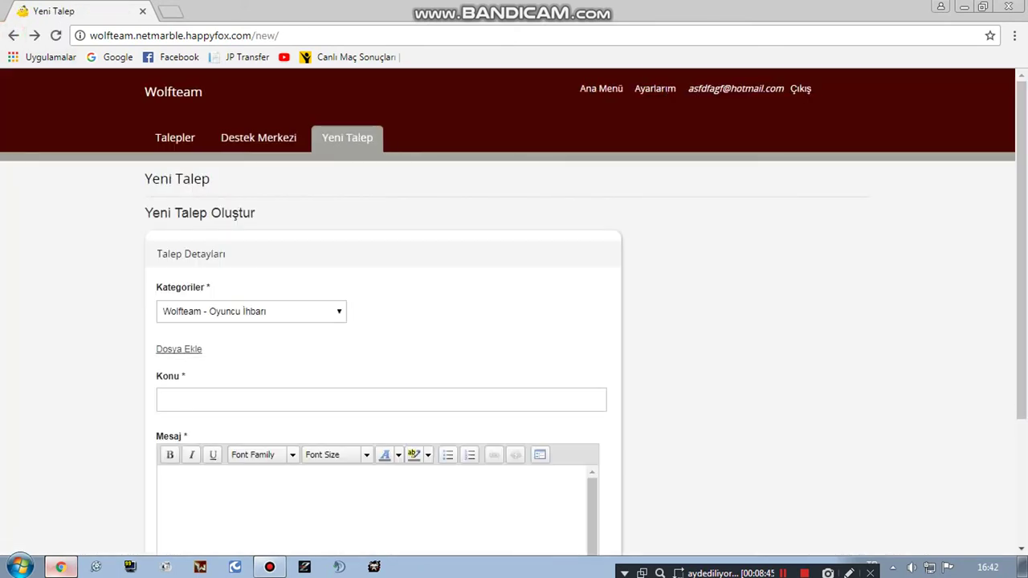
Step: Attach Screenshot_2018y-02m-02d-08h-44m-15s-0935 from the desktop to the ninth request
click(178, 349)
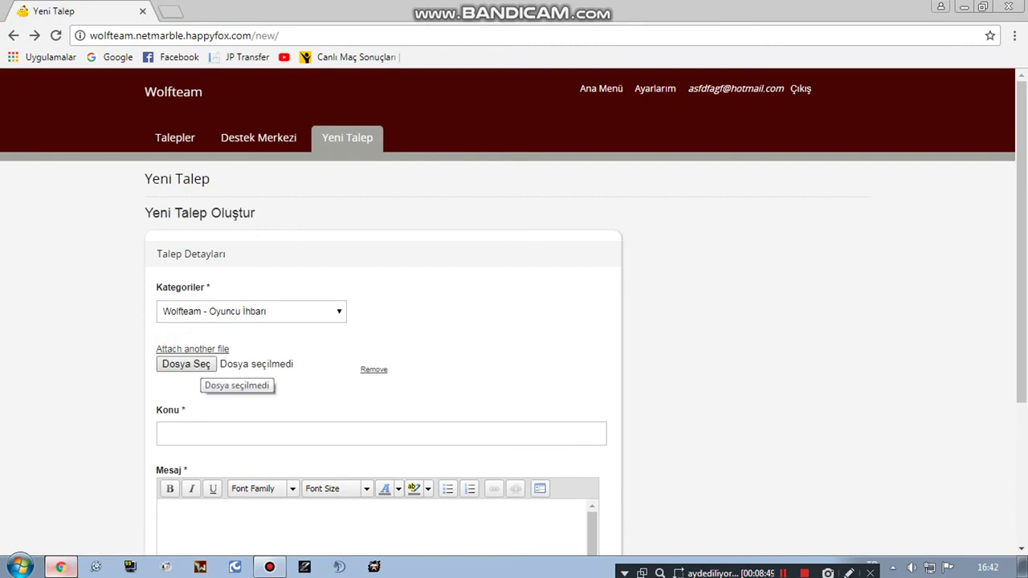
click(201, 370)
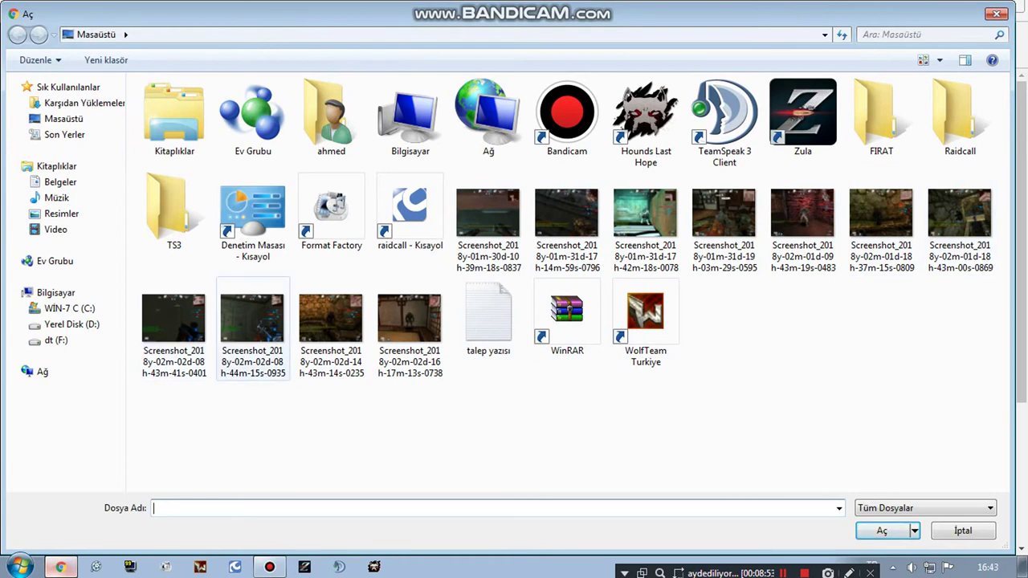
click(265, 326)
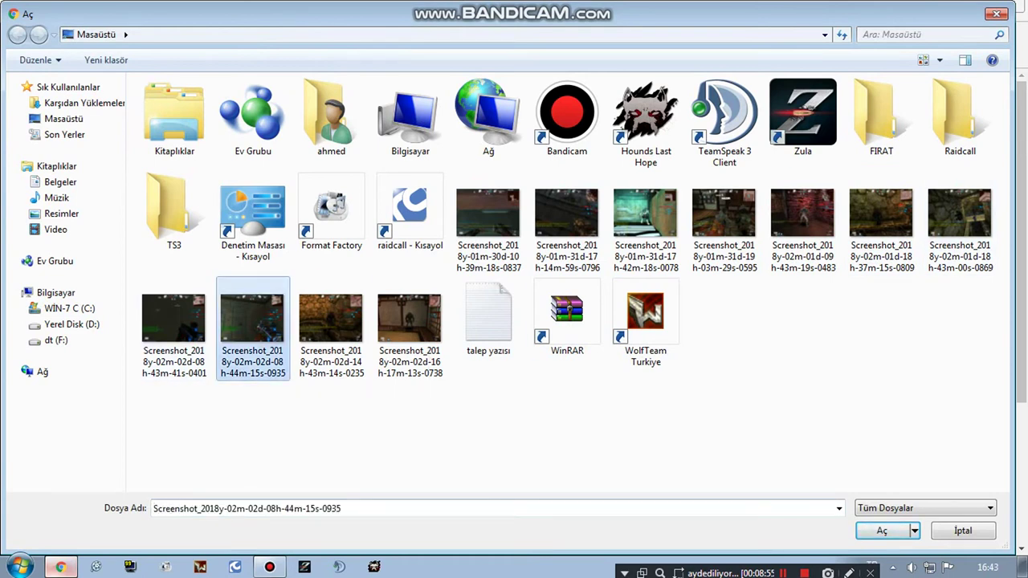
click(882, 530)
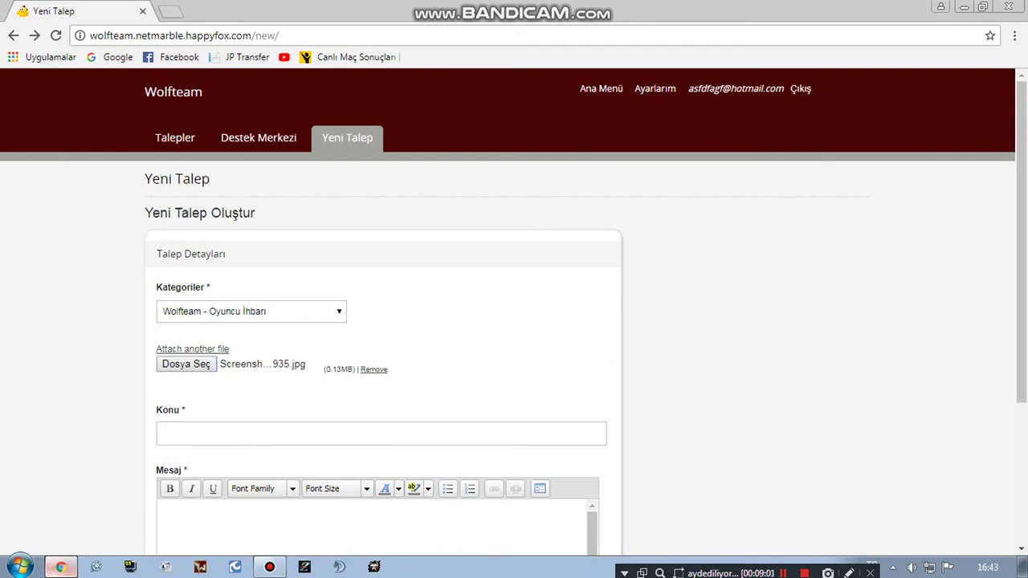
Step: Enter the subject "argo", paste the message "Gerekeni Yapın", and submit this ninth request
click(220, 433)
text(a)
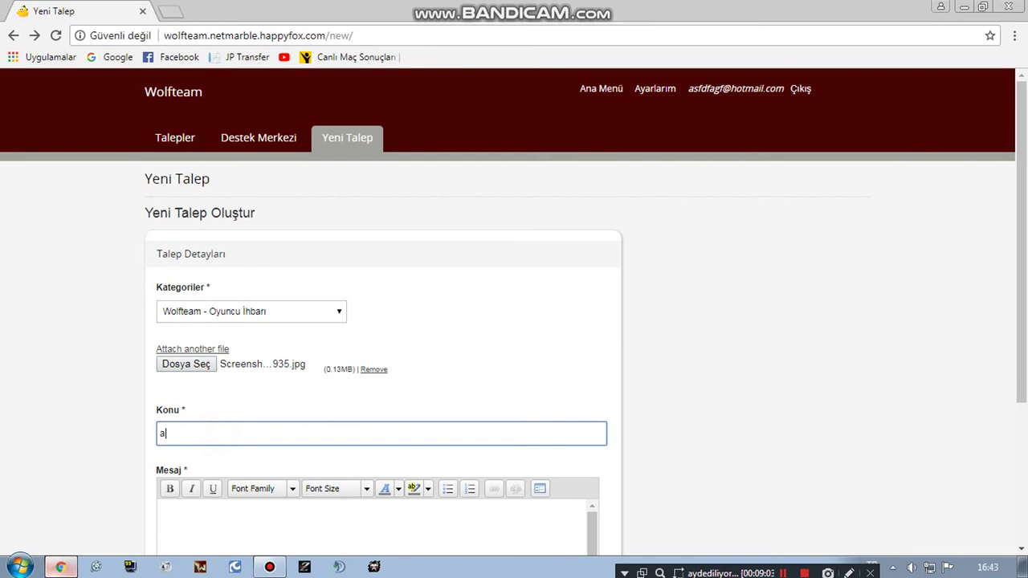
text(rgo)
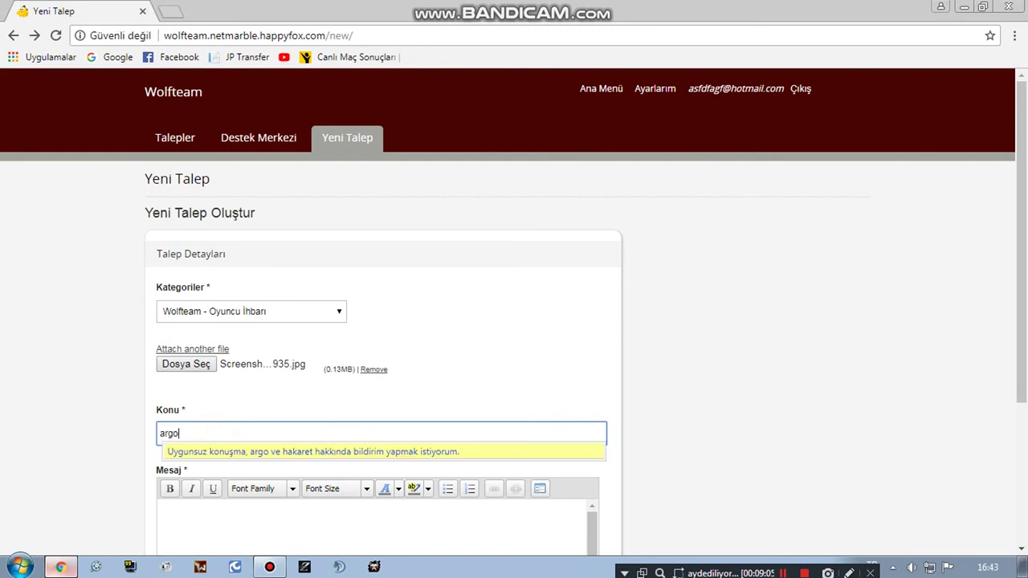
click(184, 520)
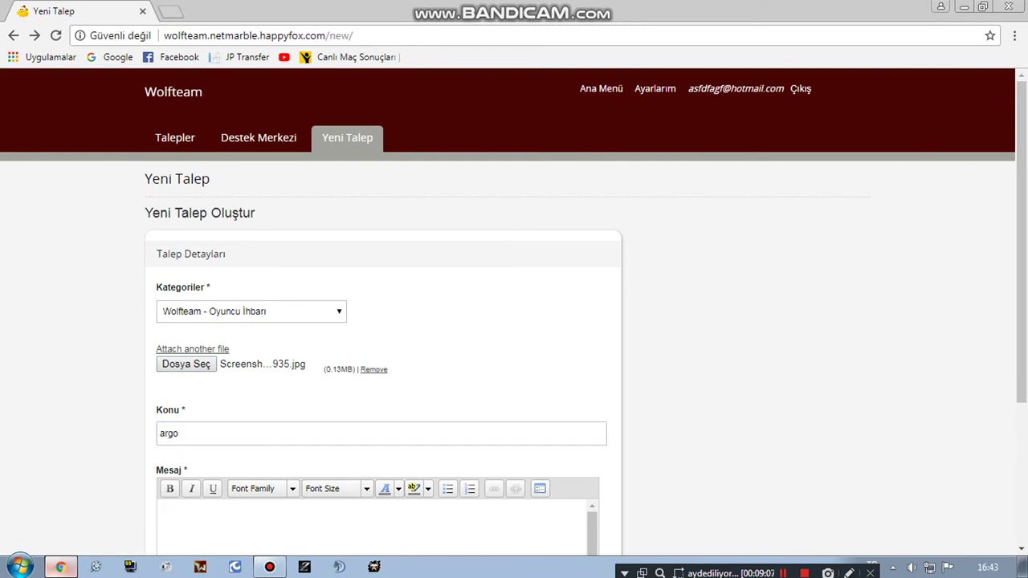
scroll(238, 443, down, 1)
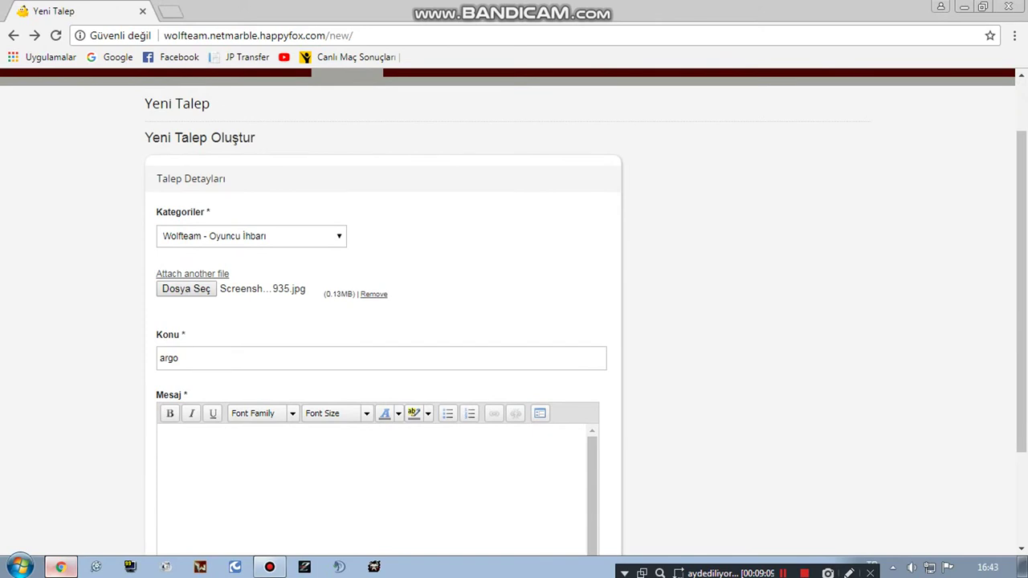
right_click(238, 443)
click(312, 327)
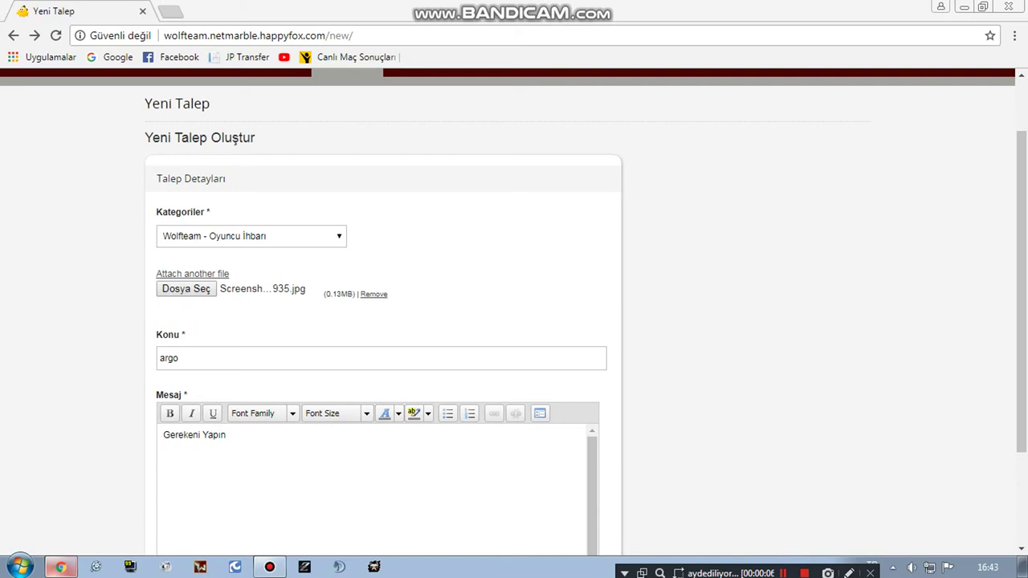
scroll(96, 305, down, 3)
click(179, 480)
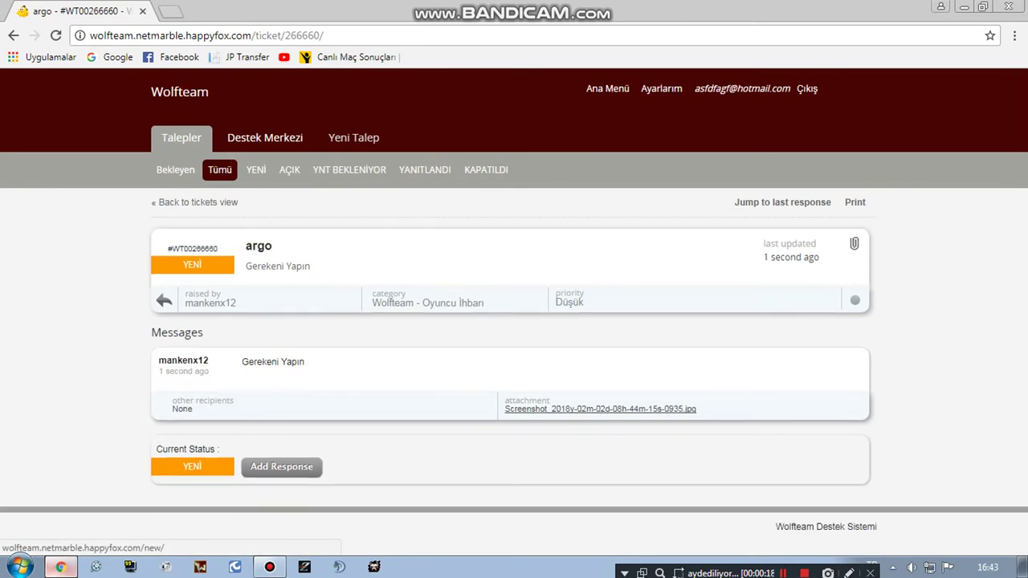
Step: Start a tenth request in the category Wolfteam - Oyuncu İhbarı and attach Screenshot_2018y-02m-02d-14h-43m-14s-0235 from the desktop
click(358, 138)
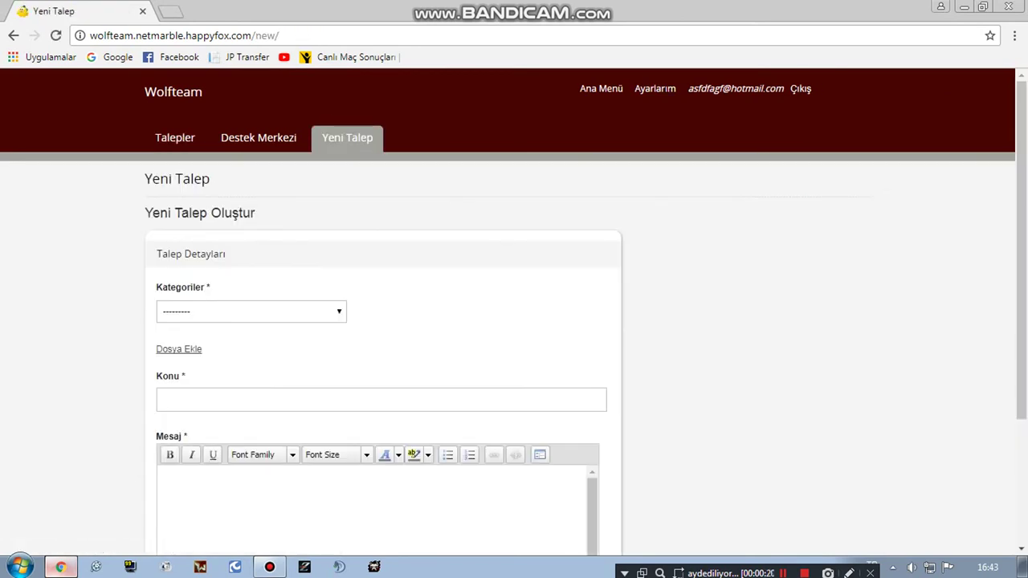
click(205, 310)
click(266, 409)
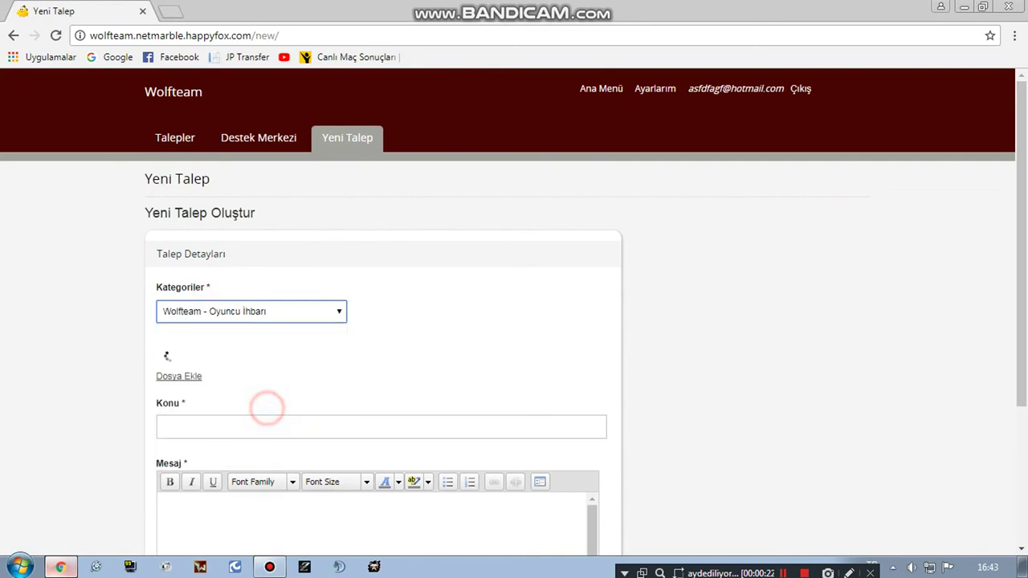
click(179, 349)
click(184, 362)
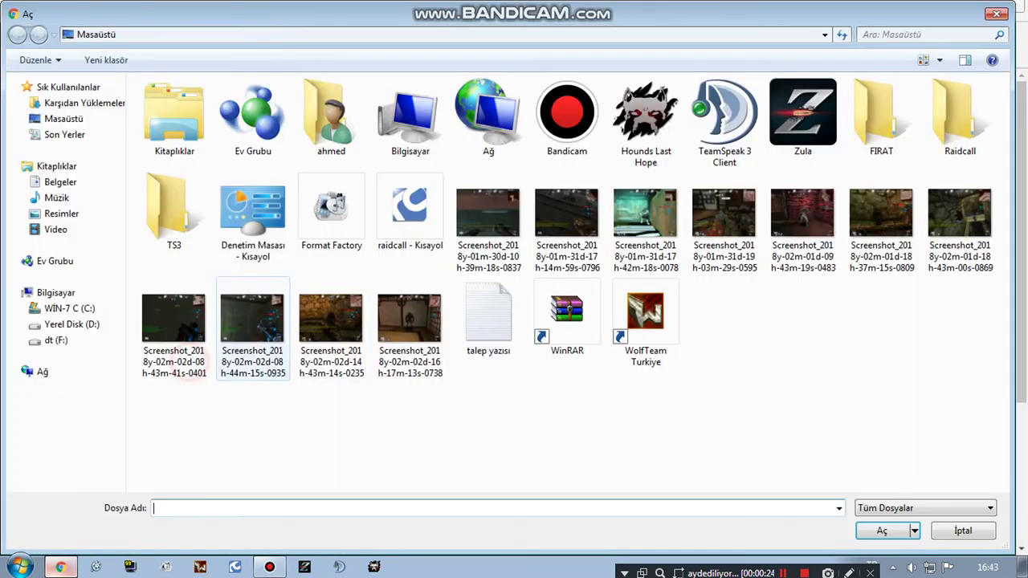
click(330, 321)
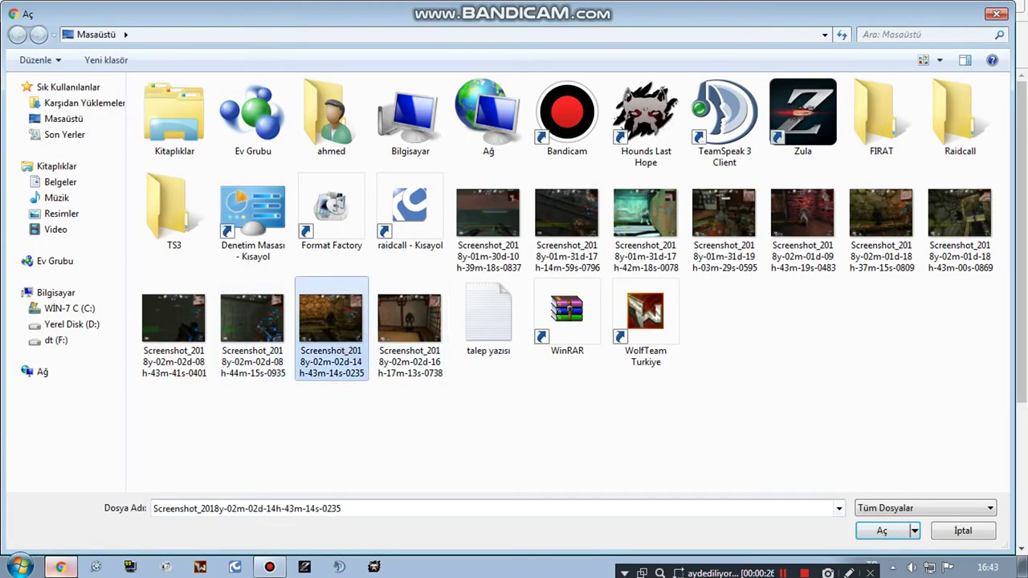
click(892, 536)
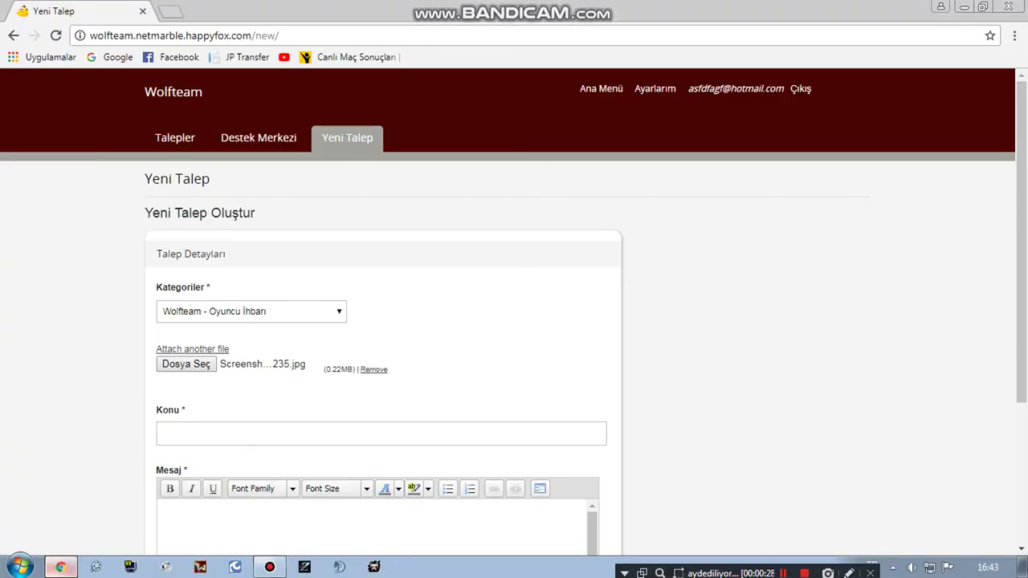
Step: Enter the subject "argo", paste the message "Gerekeni Yapın", and submit this tenth request
click(232, 432)
text(arg)
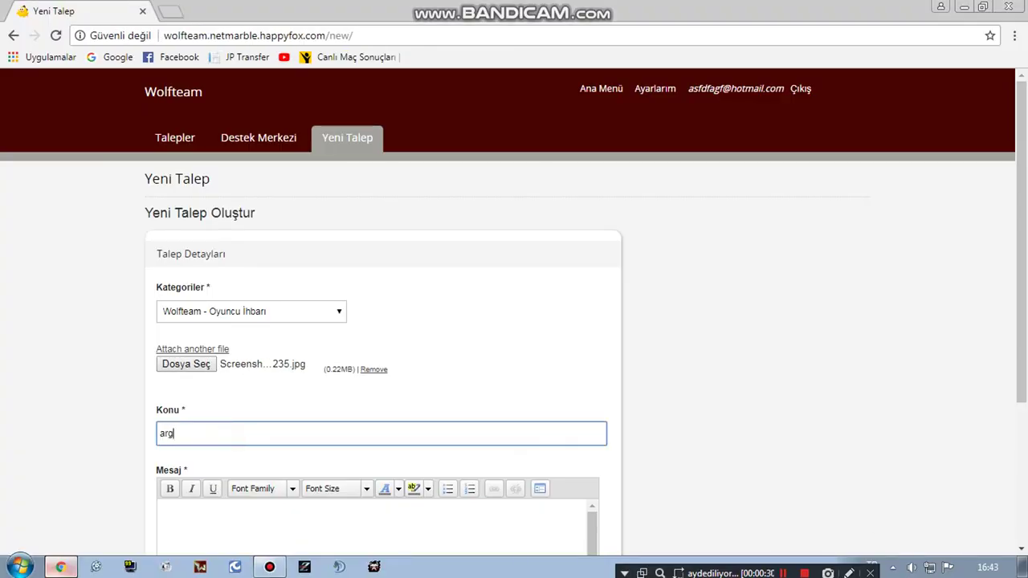
text(o)
right_click(195, 522)
click(202, 402)
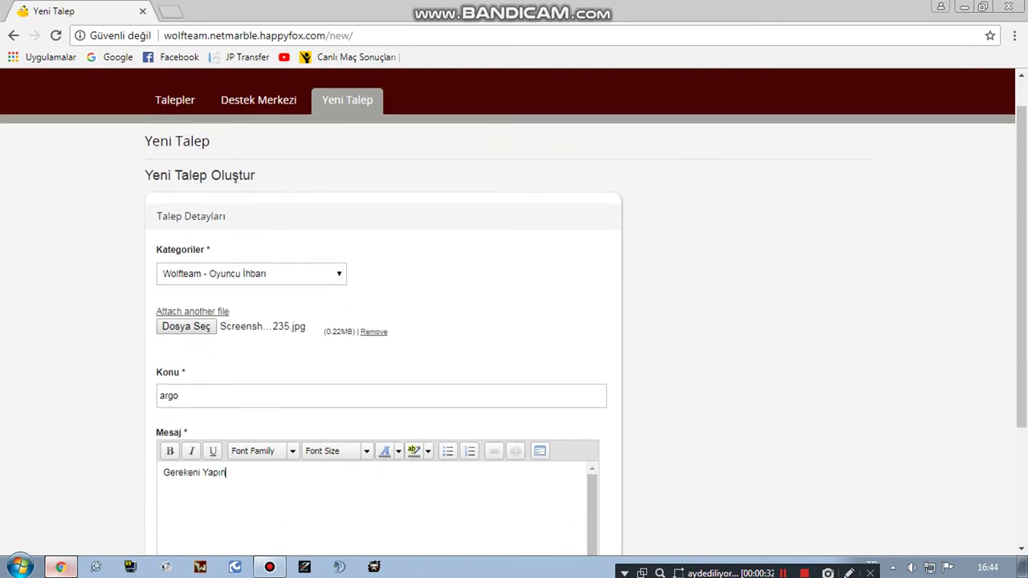
scroll(378, 321, down, 3)
click(184, 479)
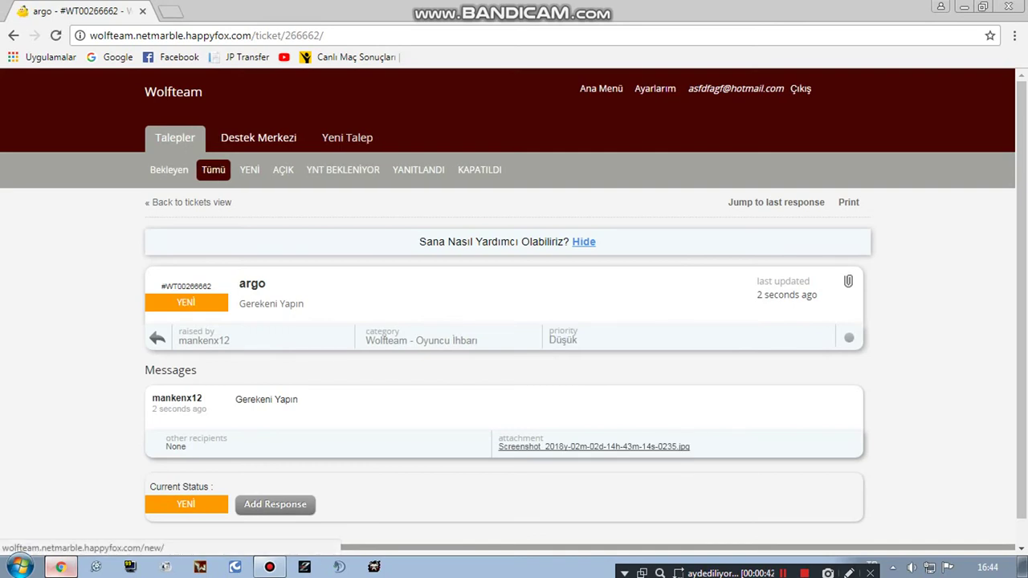
Step: Start an eleventh request in the category Wolfteam - Oyuncu İhbarı and attach Screenshot_2018y-02m-02d-16h-17m-13s-0738 from the desktop
click(345, 137)
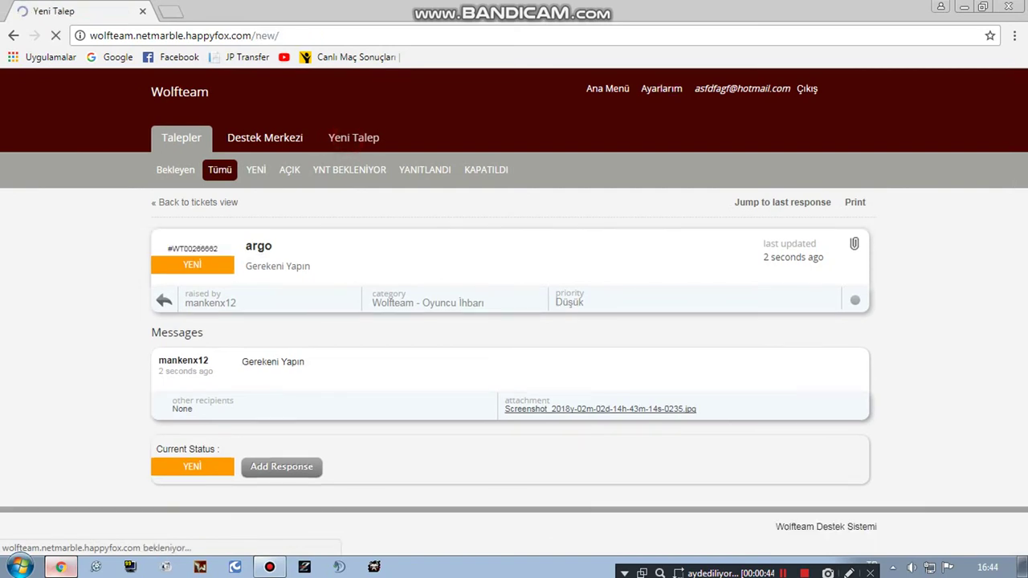
click(241, 310)
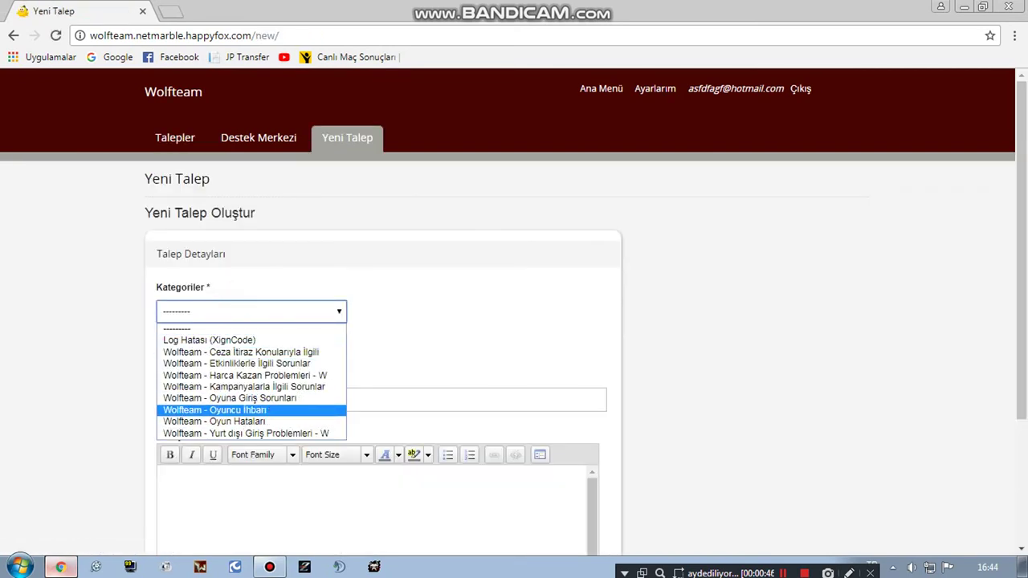
click(271, 409)
click(193, 349)
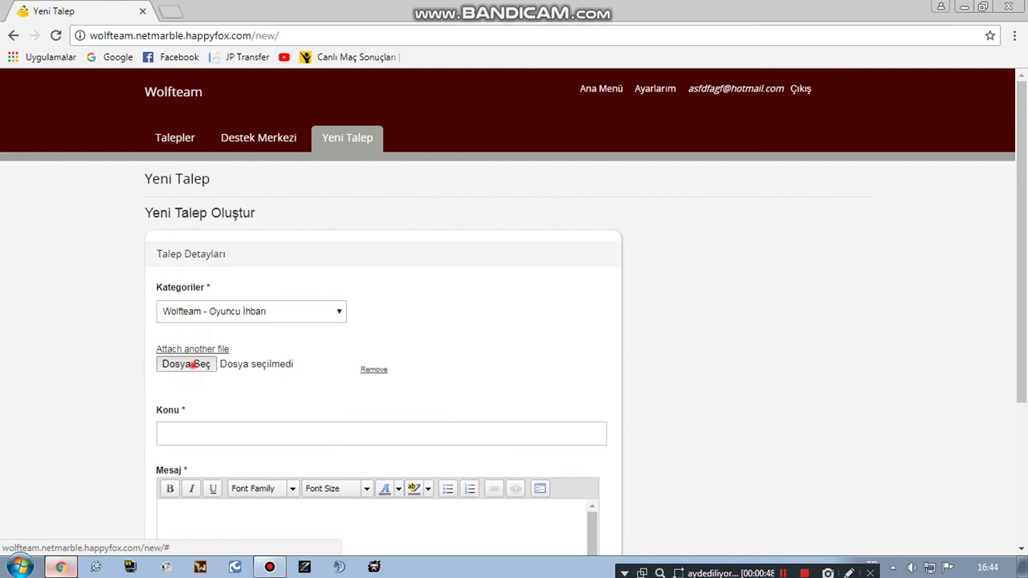
click(193, 363)
click(410, 321)
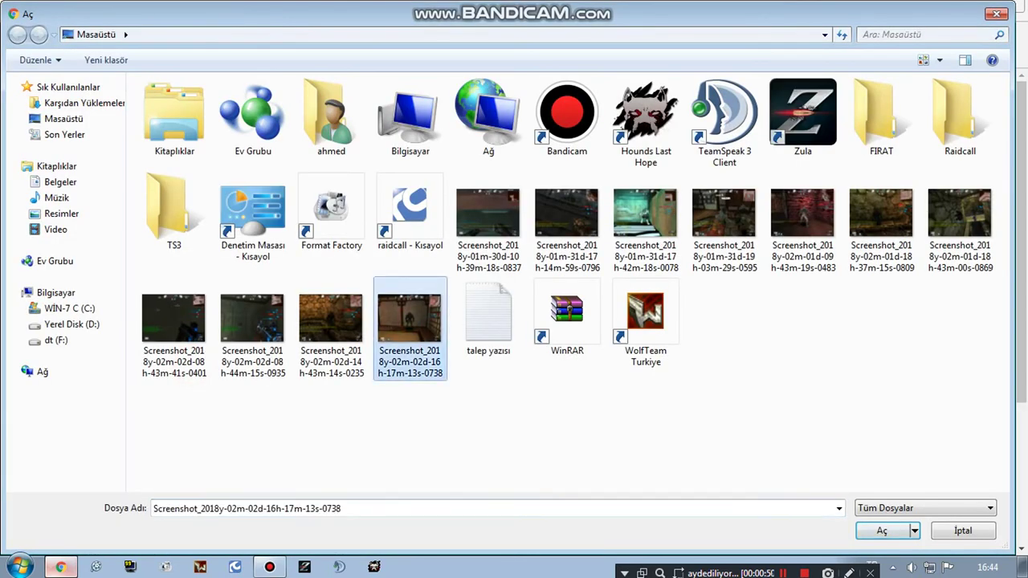
click(876, 530)
Step: Enter the subject "argo", paste the message "Gerekeni Yapın", and submit this eleventh request
click(229, 427)
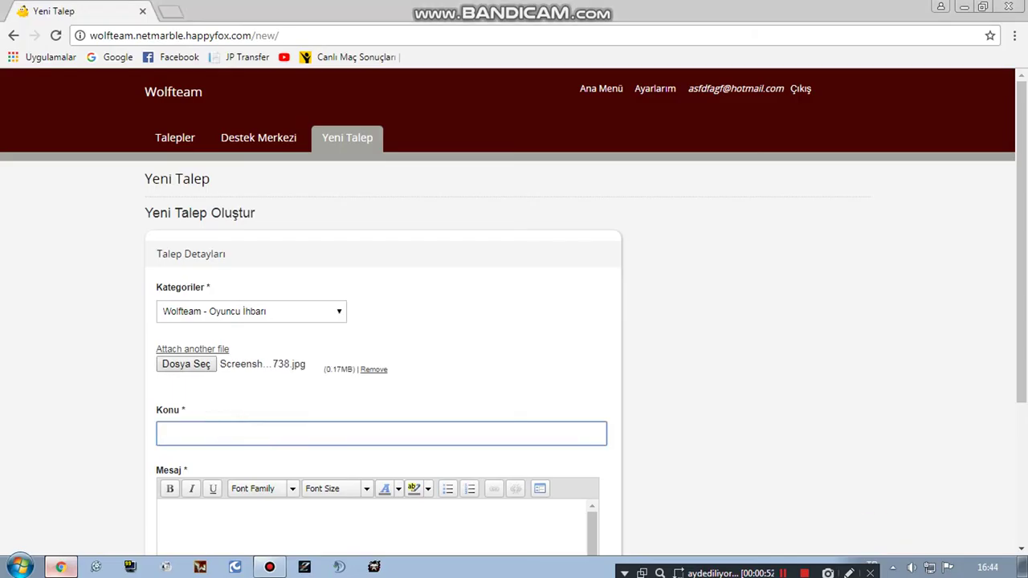
text(argo)
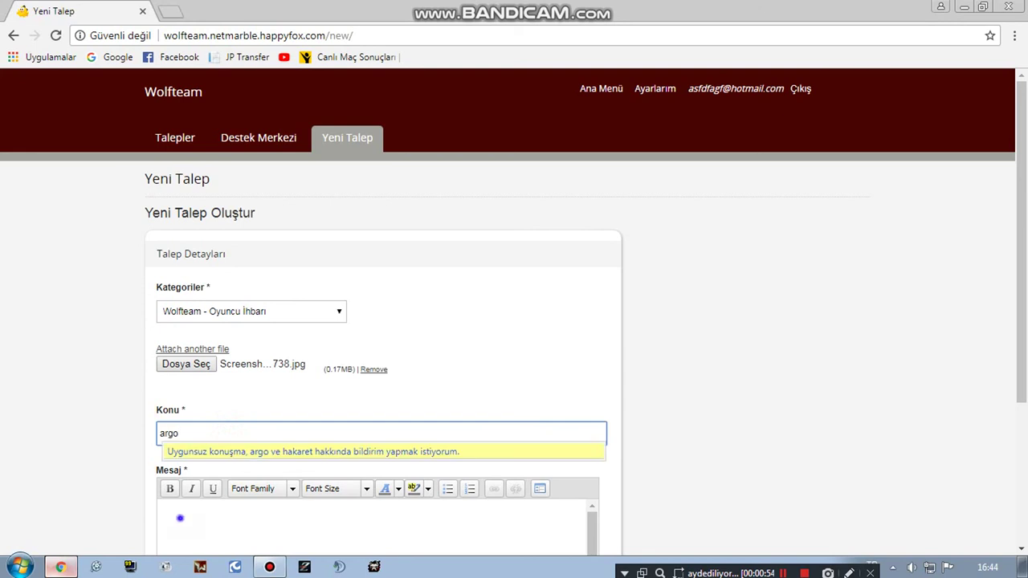
right_click(180, 518)
click(257, 399)
scroll(257, 399, down, 3)
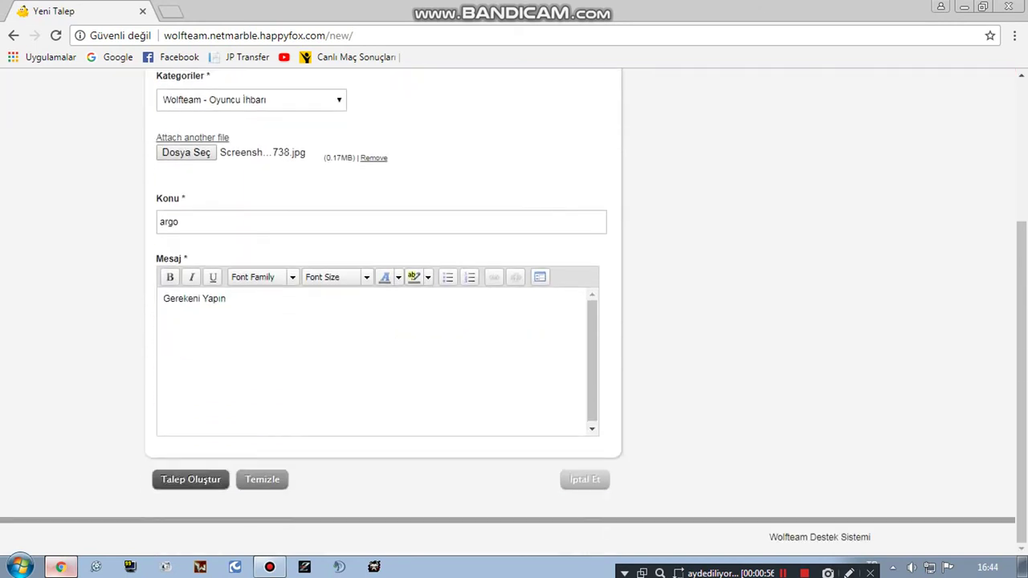
click(184, 478)
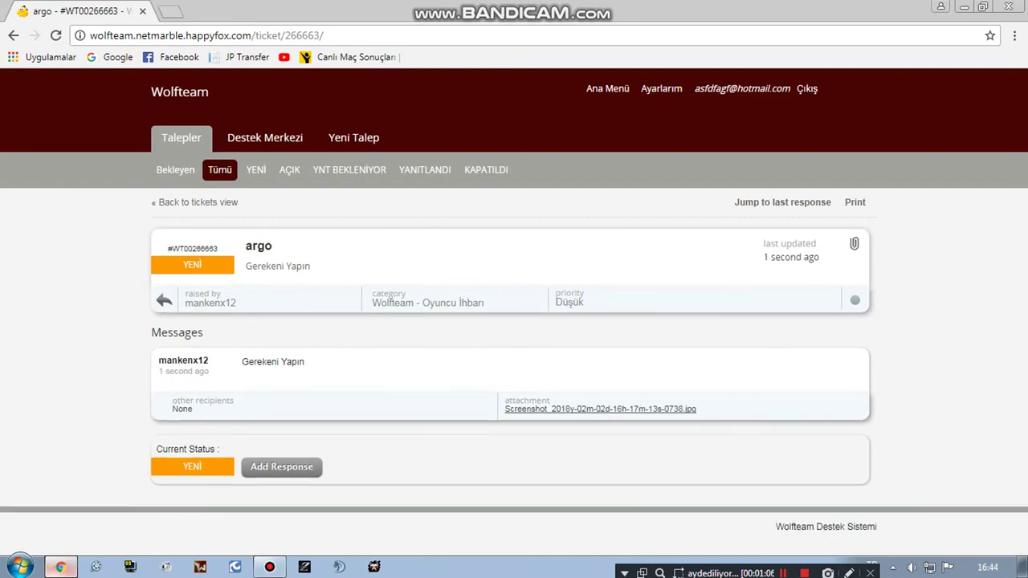
Step: Check the list of requests with the status YENİ for the submitted player reports
click(256, 170)
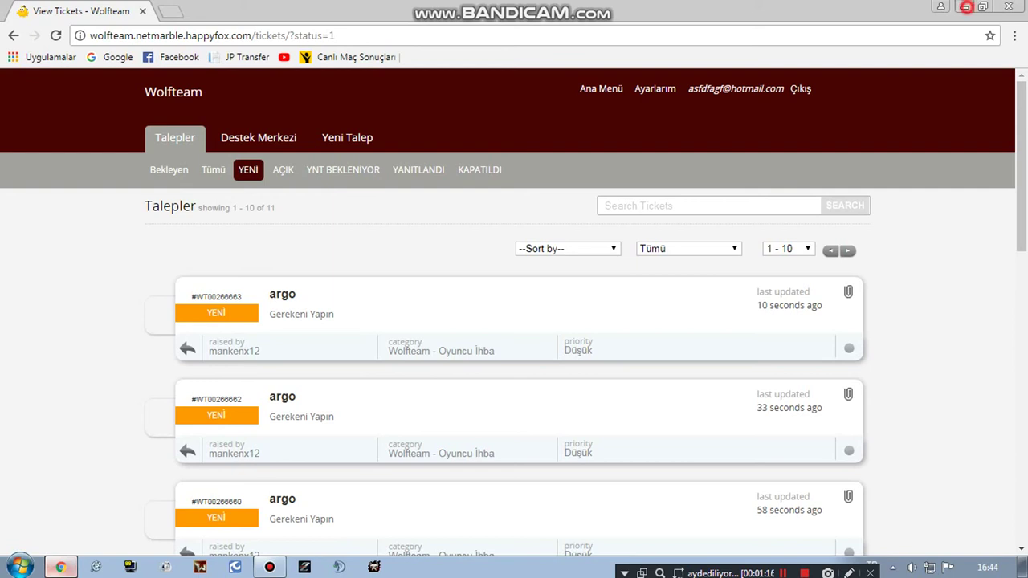
Step: Review the full list of submitted requests with the status YENİ and check the requests with the status KAPATILDI
click(963, 6)
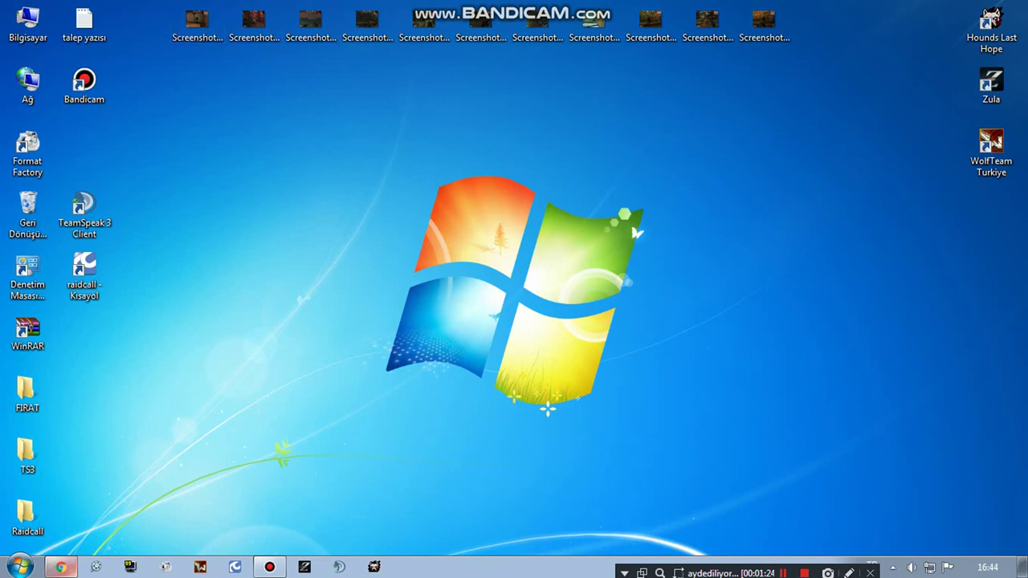
click(61, 567)
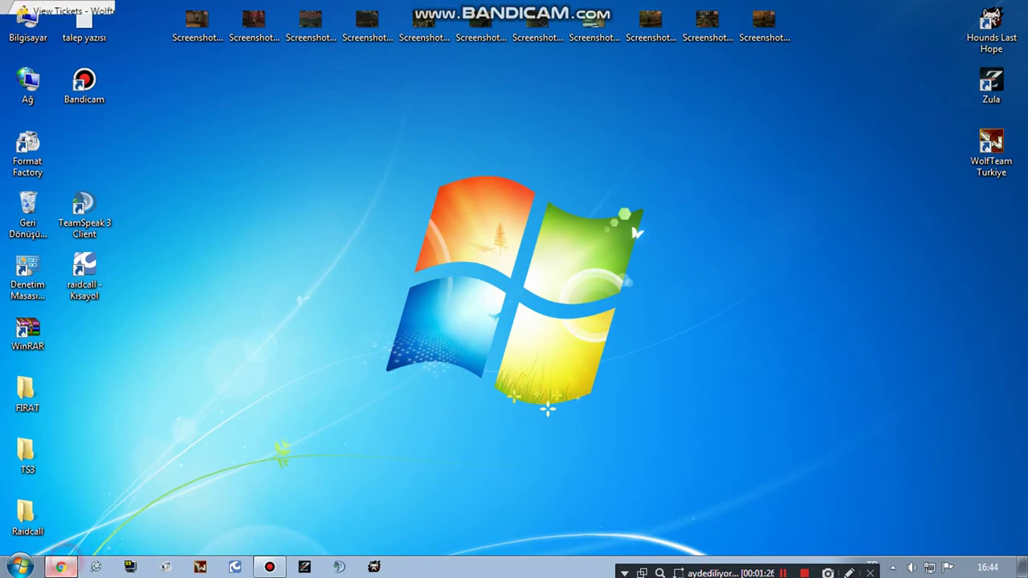
scroll(514, 313, down, 10)
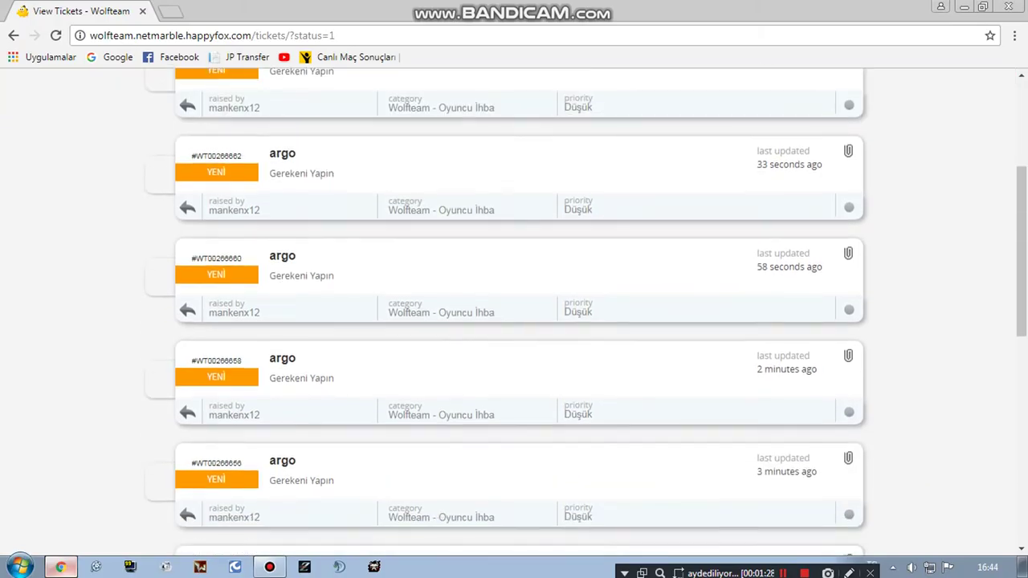
scroll(514, 313, down, 6)
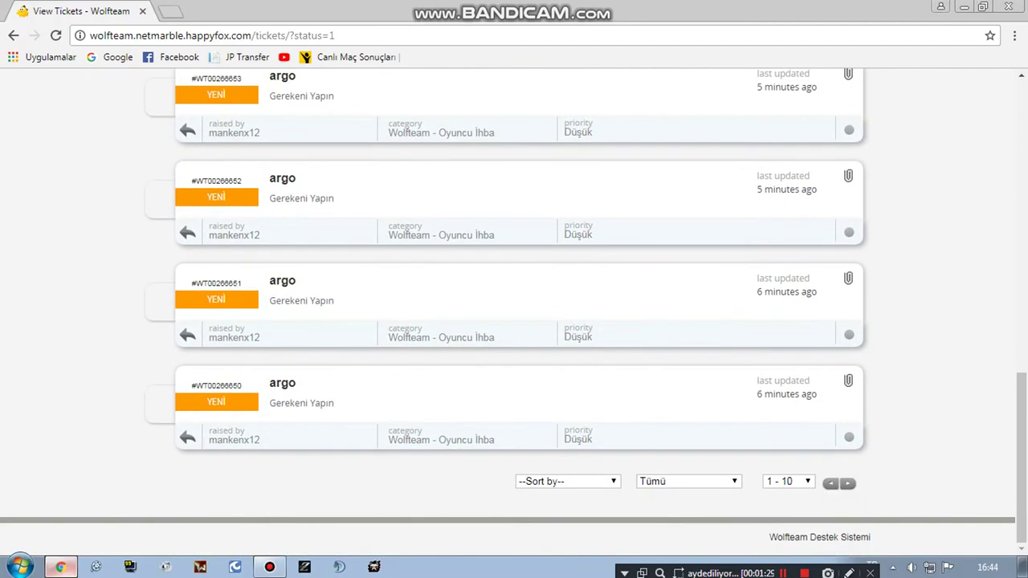
scroll(514, 313, up, 12)
scroll(514, 313, up, 3)
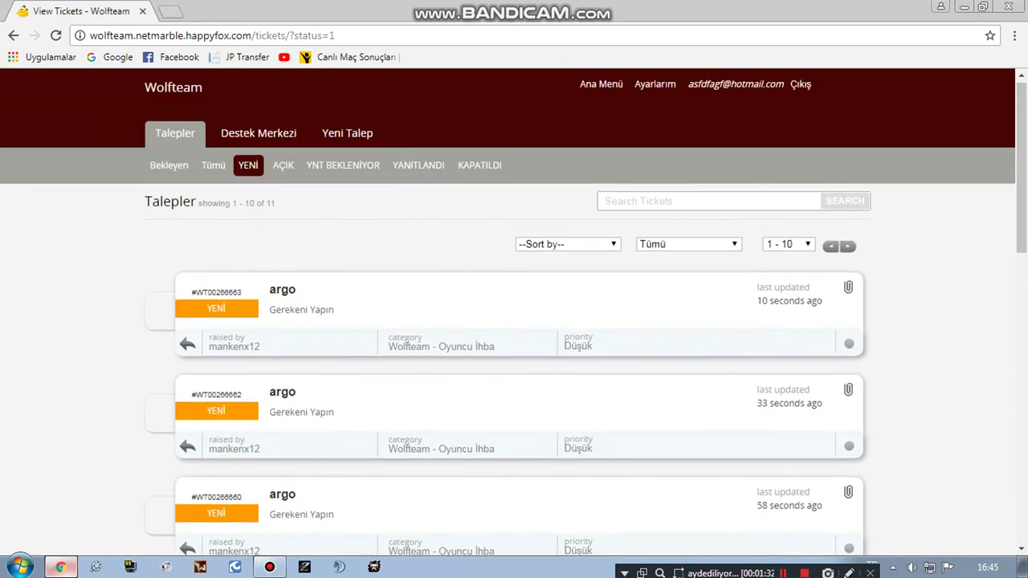
click(796, 243)
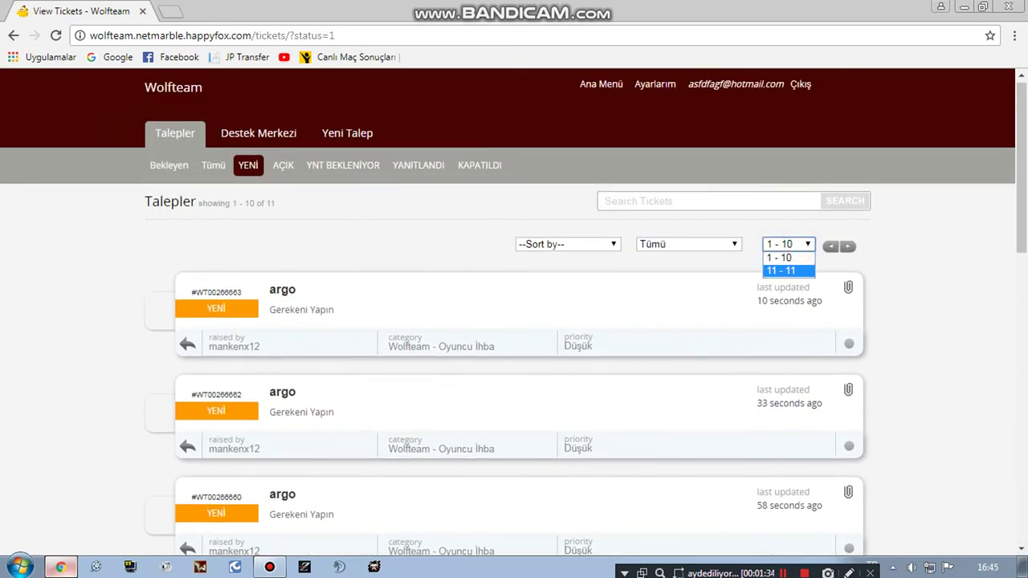
click(925, 254)
scroll(926, 255, down, 10)
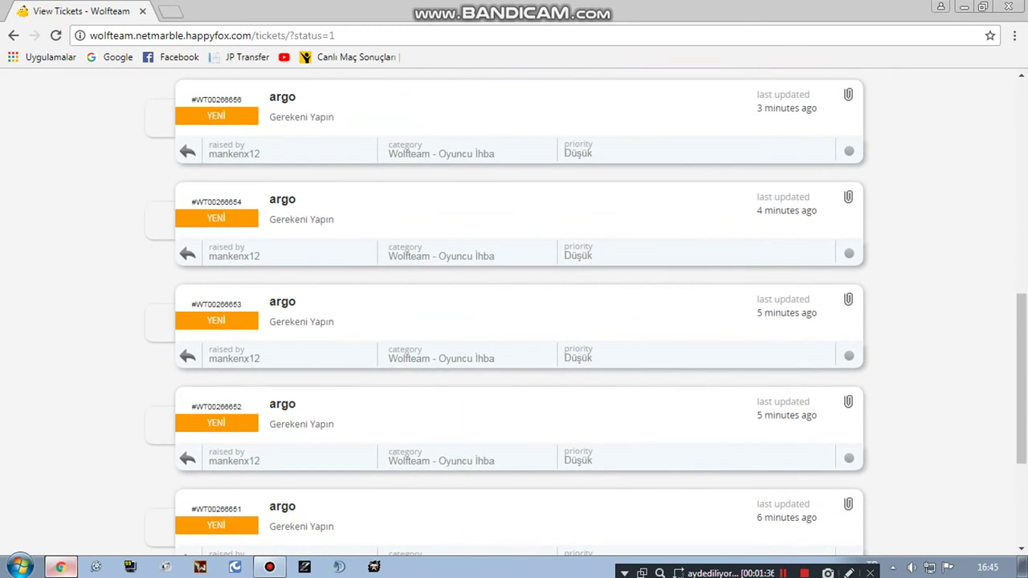
scroll(515, 313, up, 10)
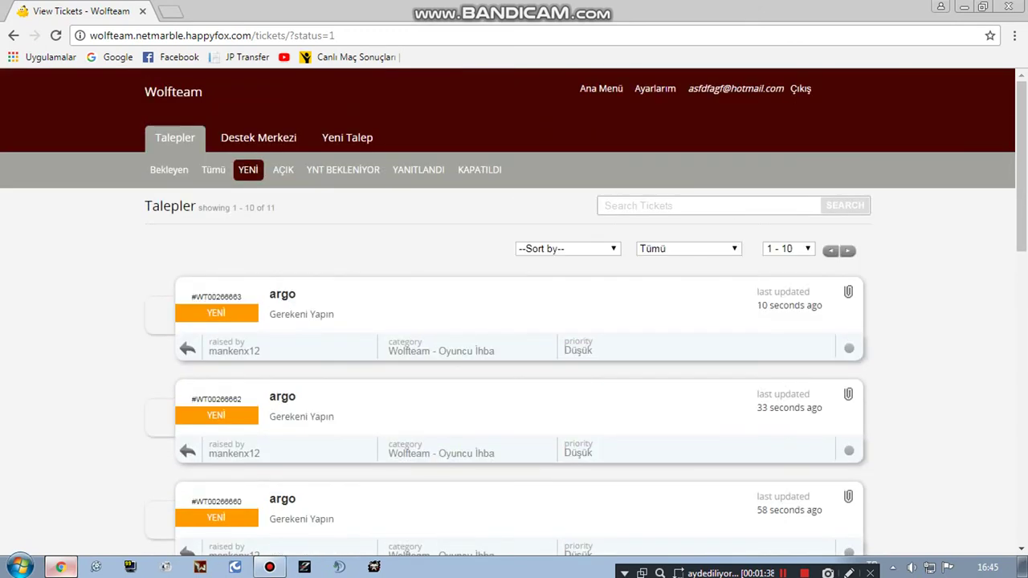
click(799, 246)
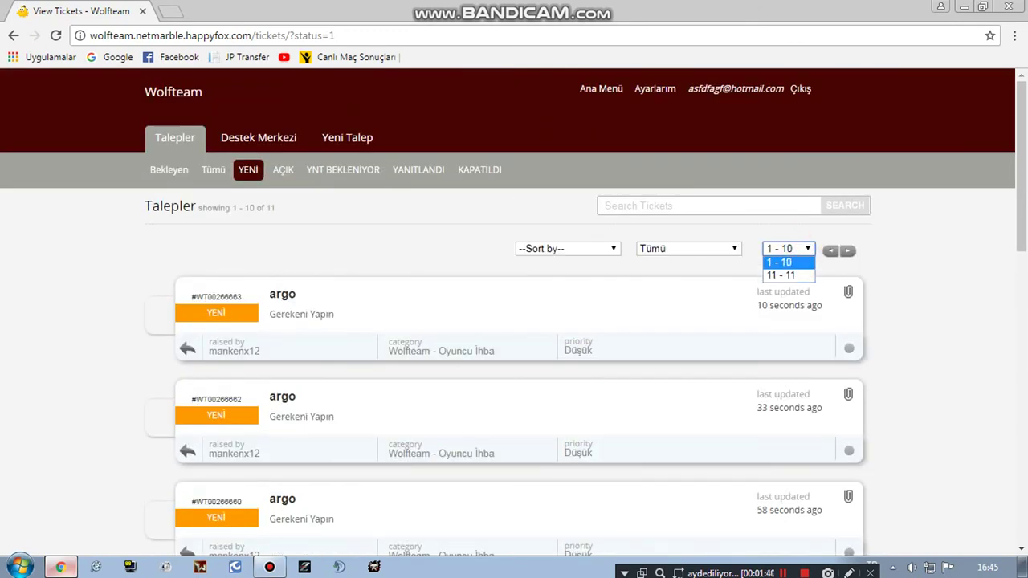
click(356, 244)
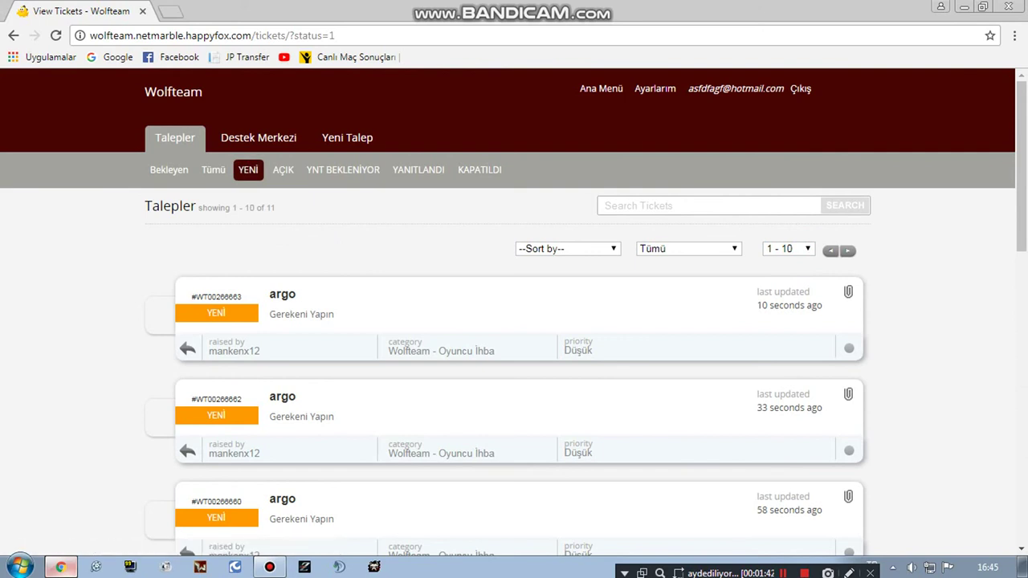
click(480, 170)
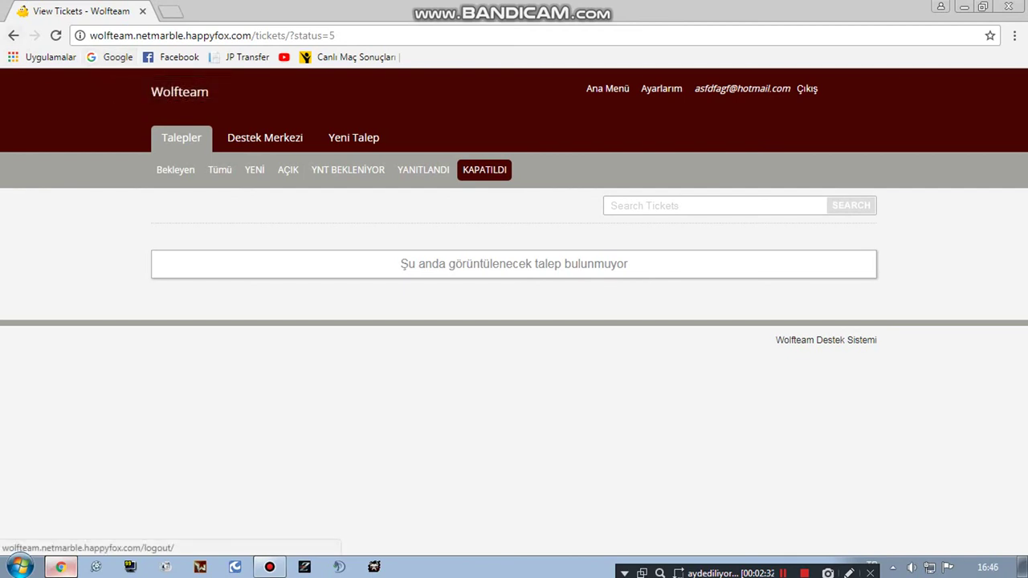
Step: Log out of the Wolfteam support centre and leave the browser for the desktop
click(806, 88)
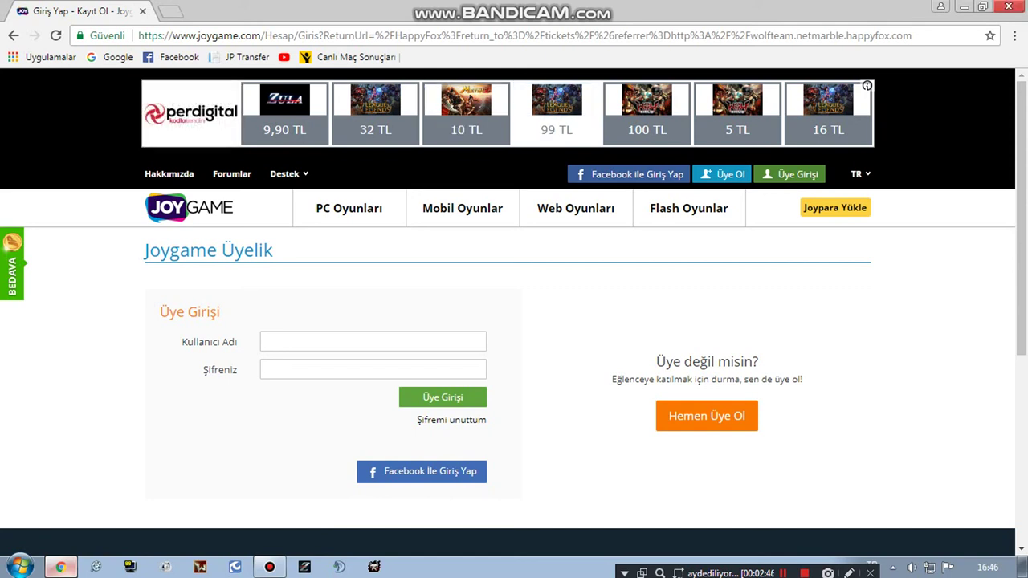
key(super+d)
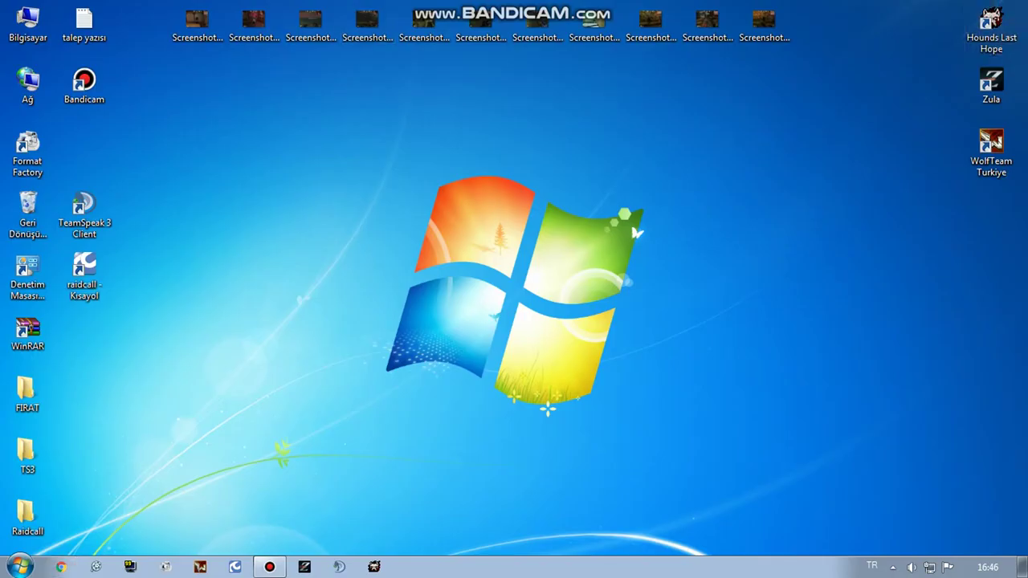
right_click(419, 94)
right_click(394, 101)
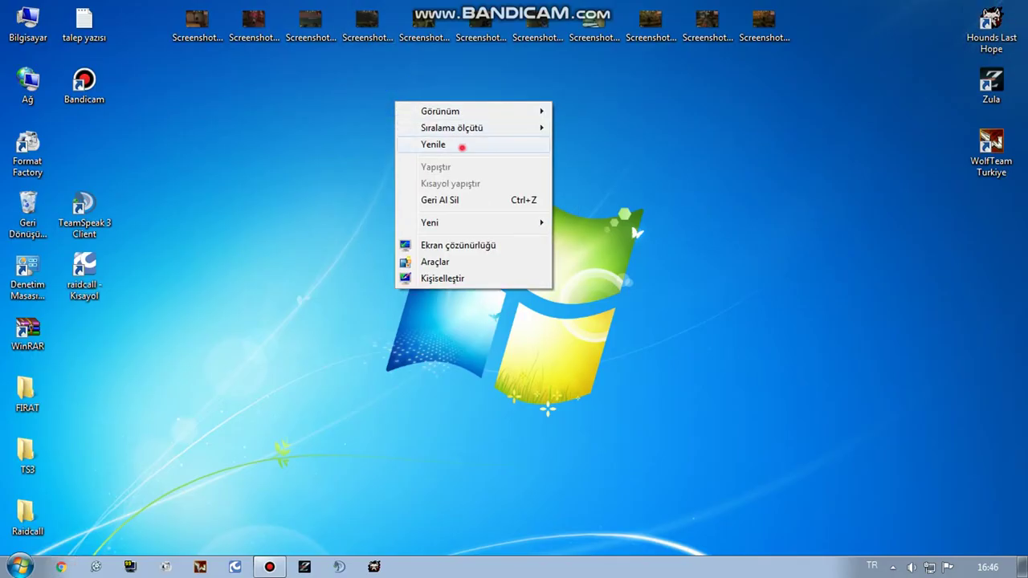
click(461, 147)
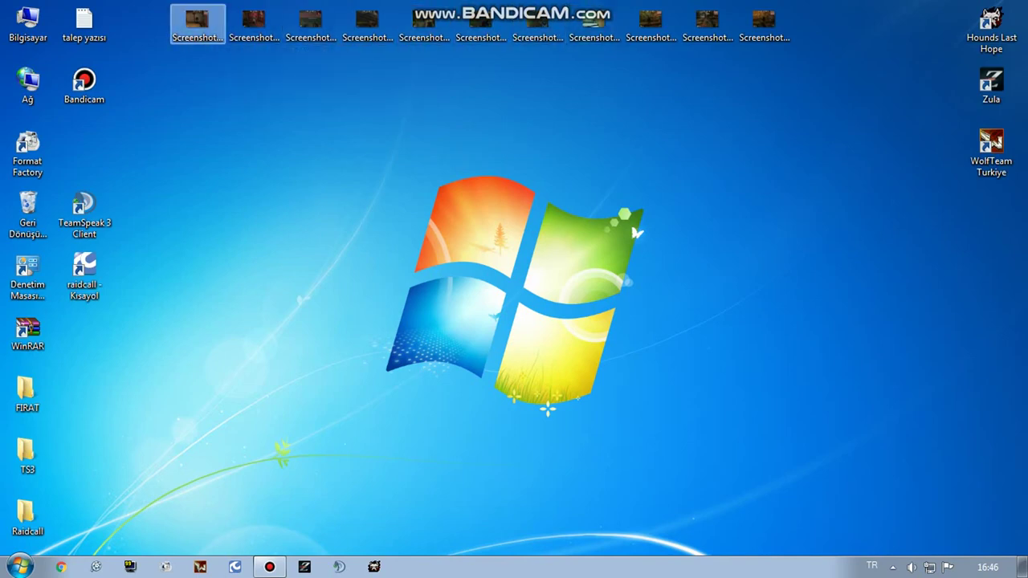
Step: Examine the chat messages in the reported Wolfteam screenshots from the desktop, starting with Screenshot_2018y-02m-02d-16h-17m-13s-0738, and close the image viewer
double_click(196, 23)
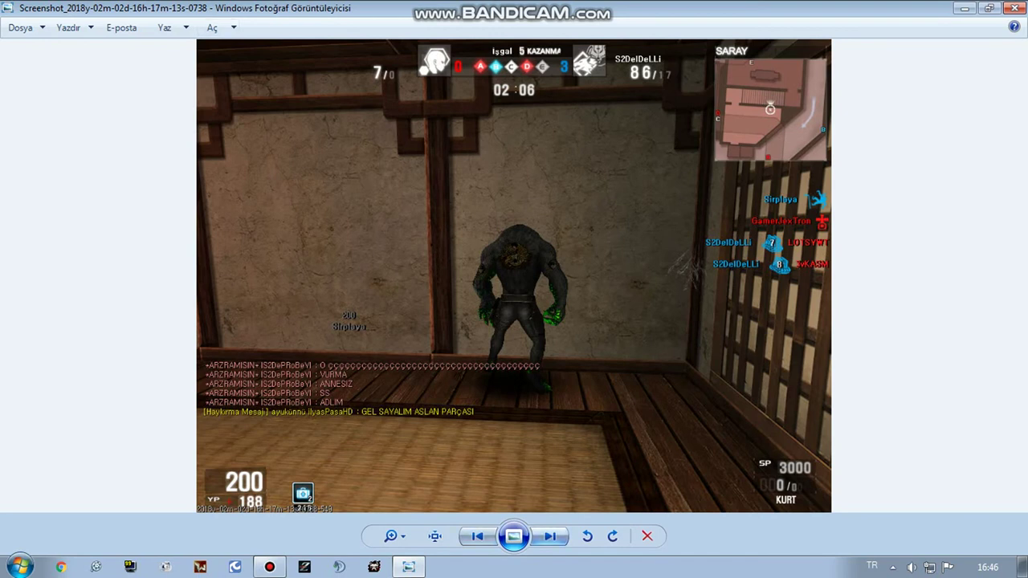
key(Right)
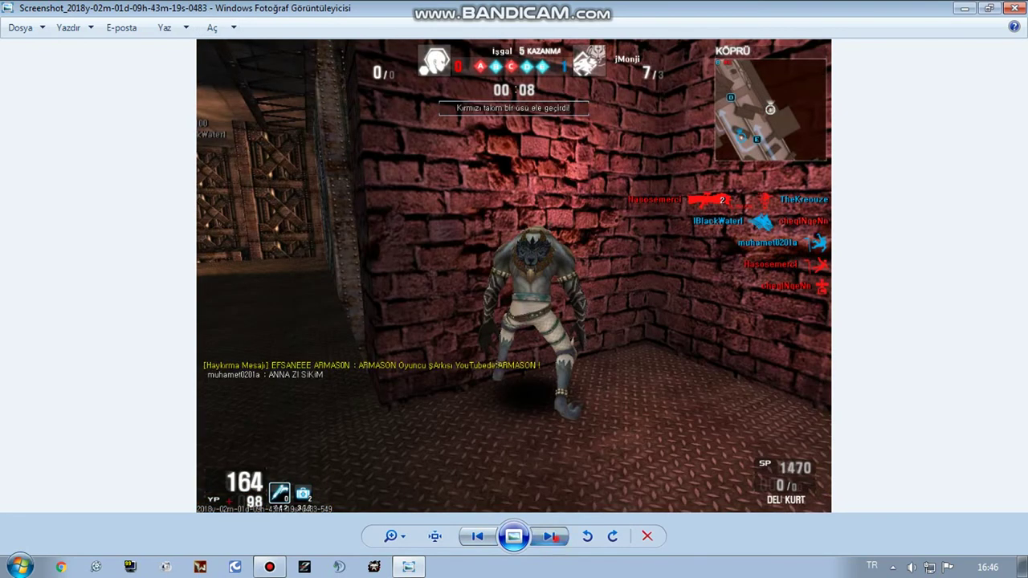
key(Right)
click(551, 536)
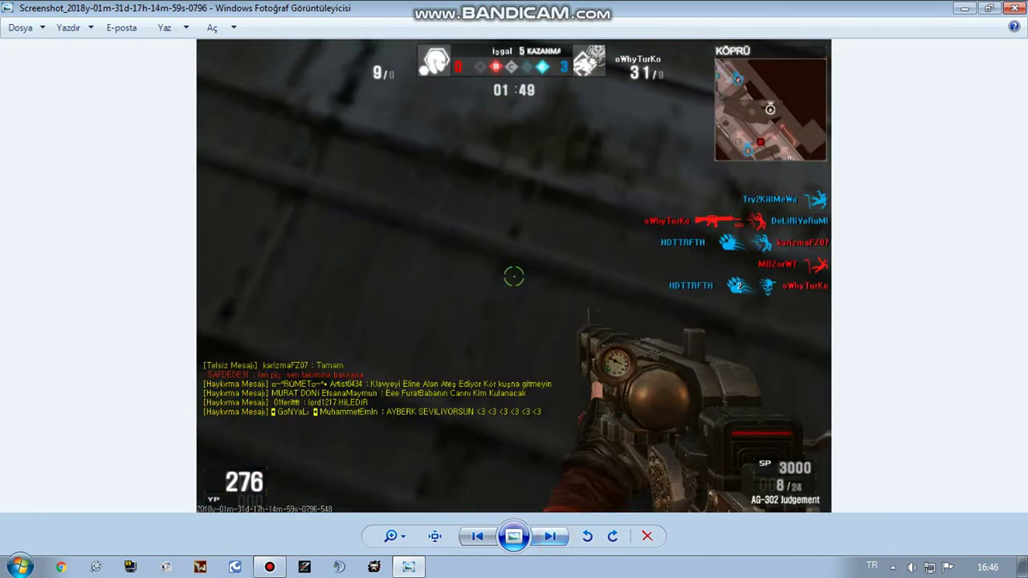
click(551, 536)
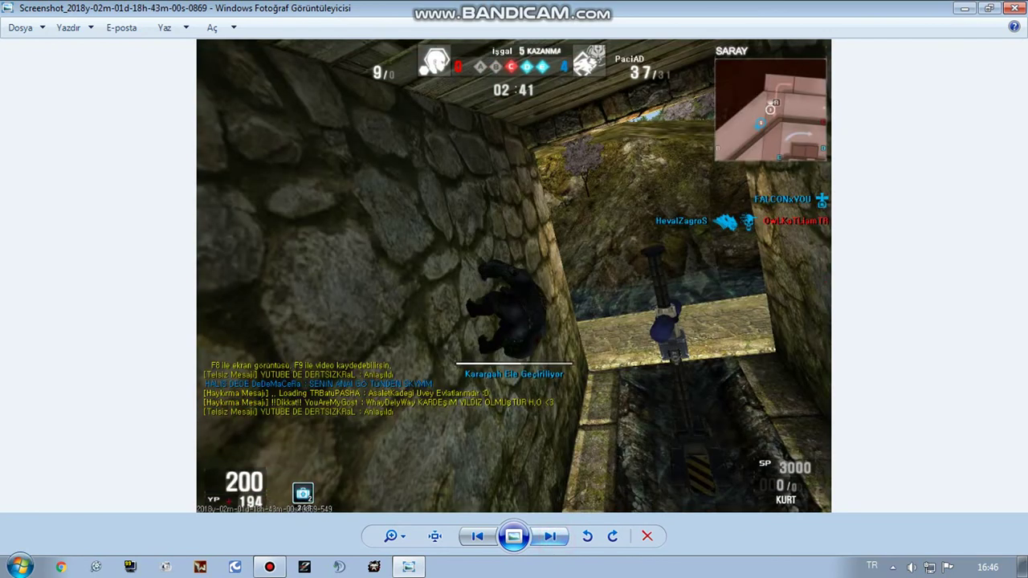
click(550, 535)
click(550, 535)
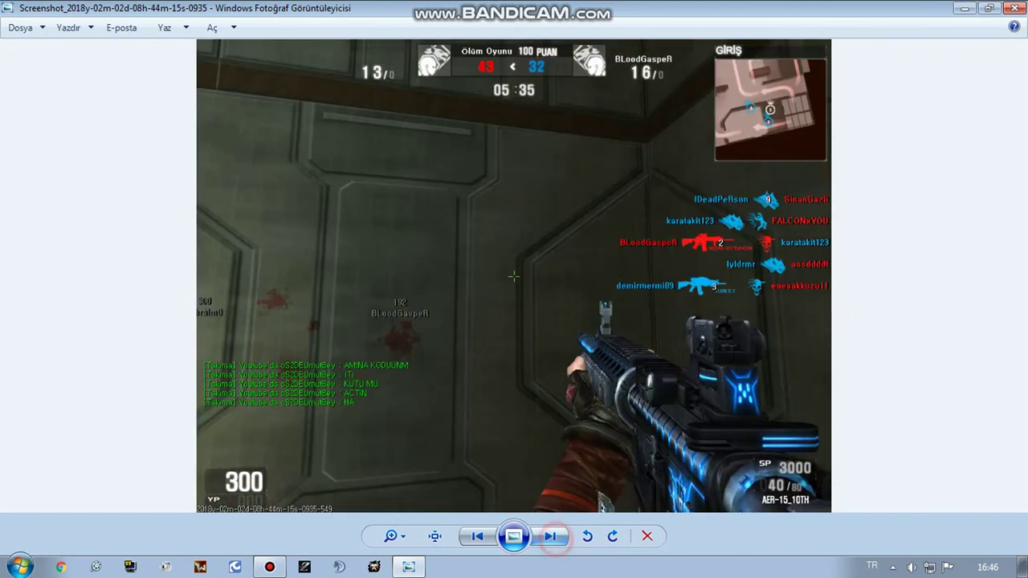
click(550, 535)
click(550, 536)
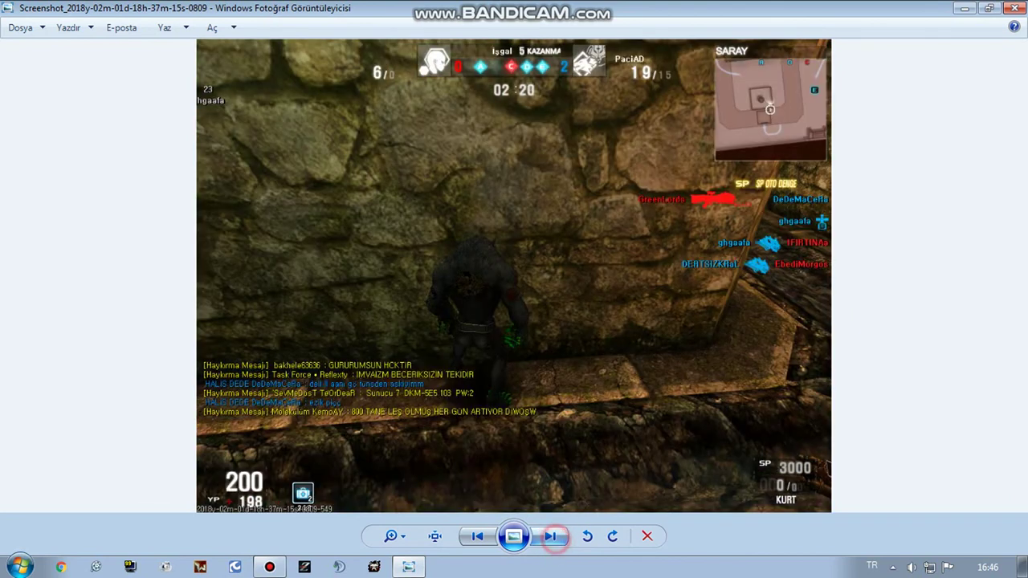
click(550, 536)
click(550, 536)
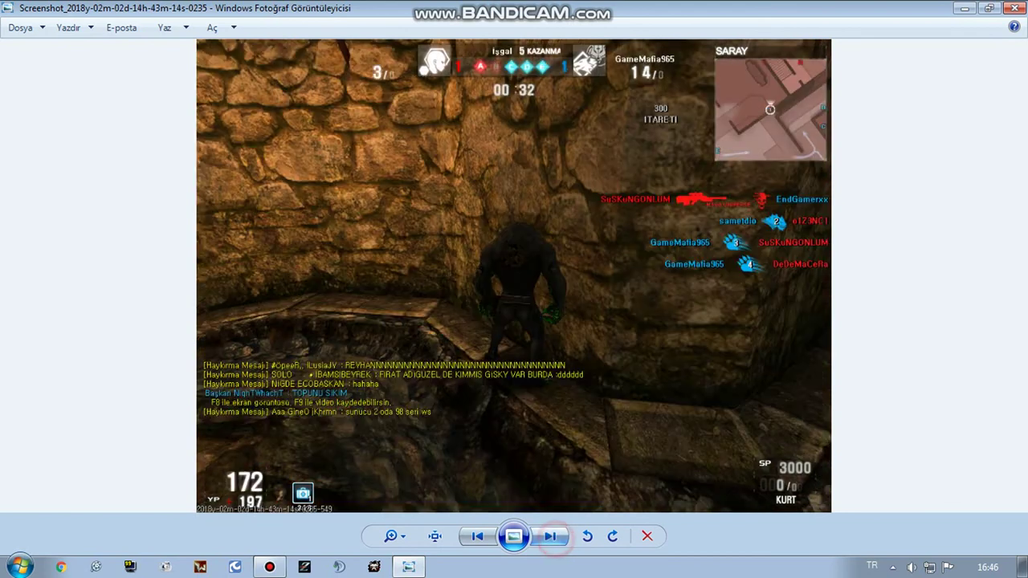
click(550, 535)
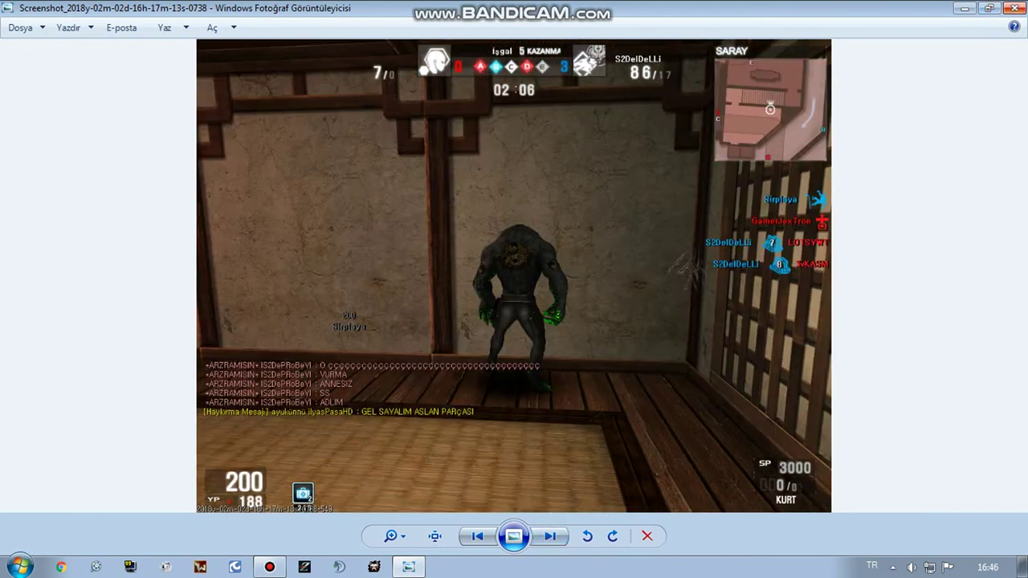
key(alt+F4)
right_click(442, 131)
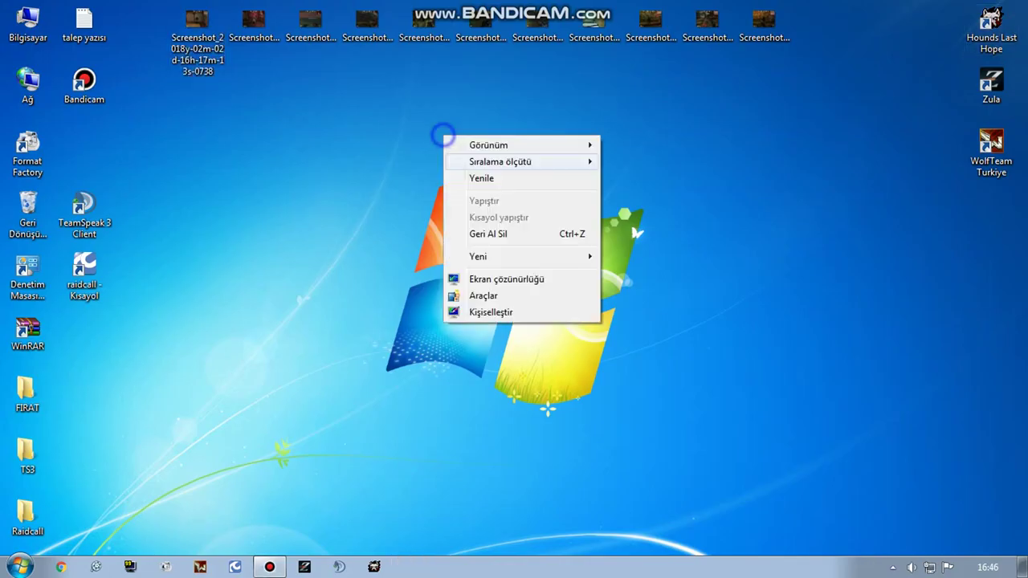
click(486, 176)
right_click(362, 143)
click(434, 187)
right_click(412, 143)
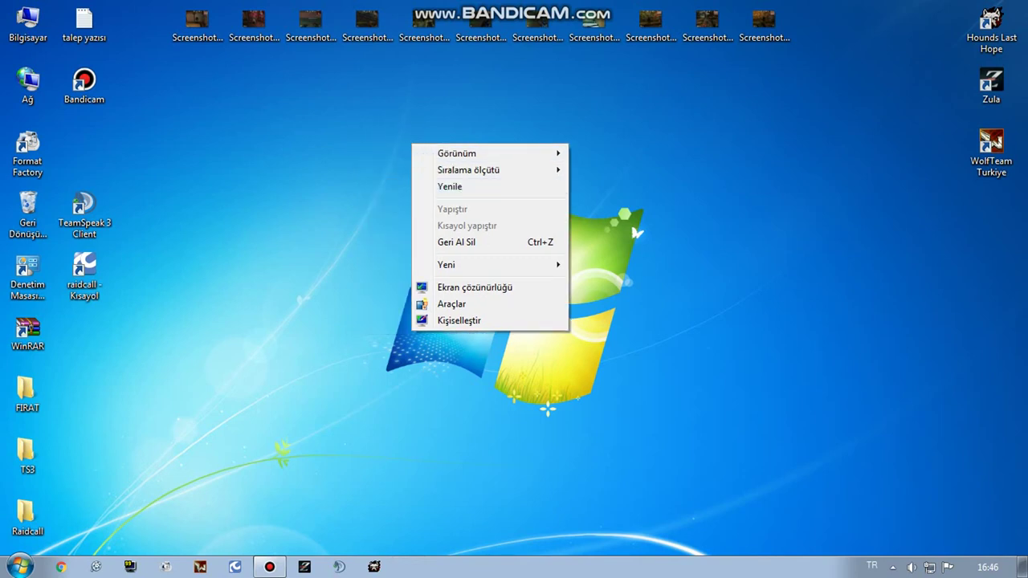
click(459, 187)
right_click(293, 120)
right_click(312, 115)
click(404, 168)
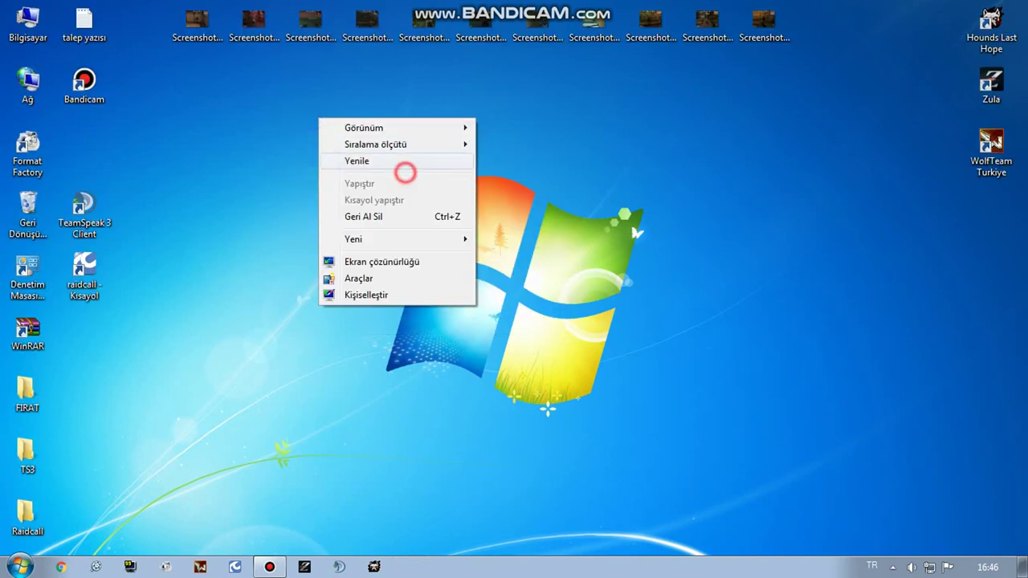
Step: Switch to the Bandicam recorder window
mouse_move(269, 567)
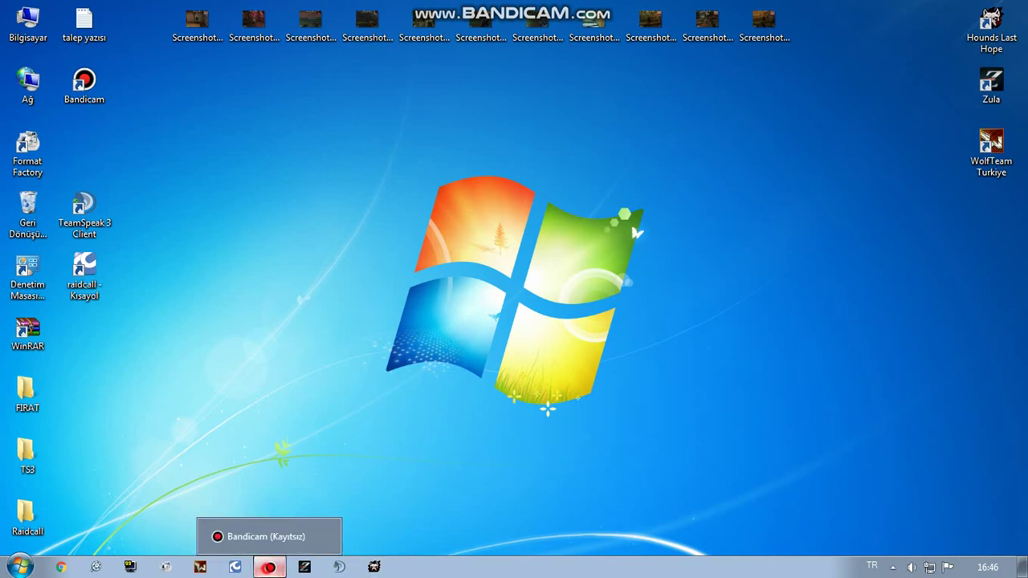
click(269, 567)
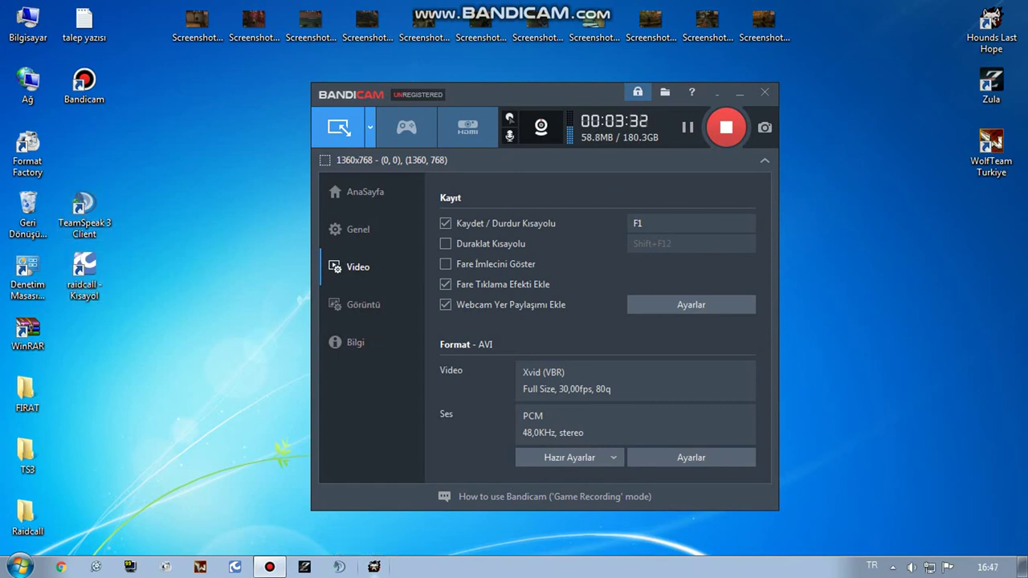
right_click(853, 115)
click(890, 157)
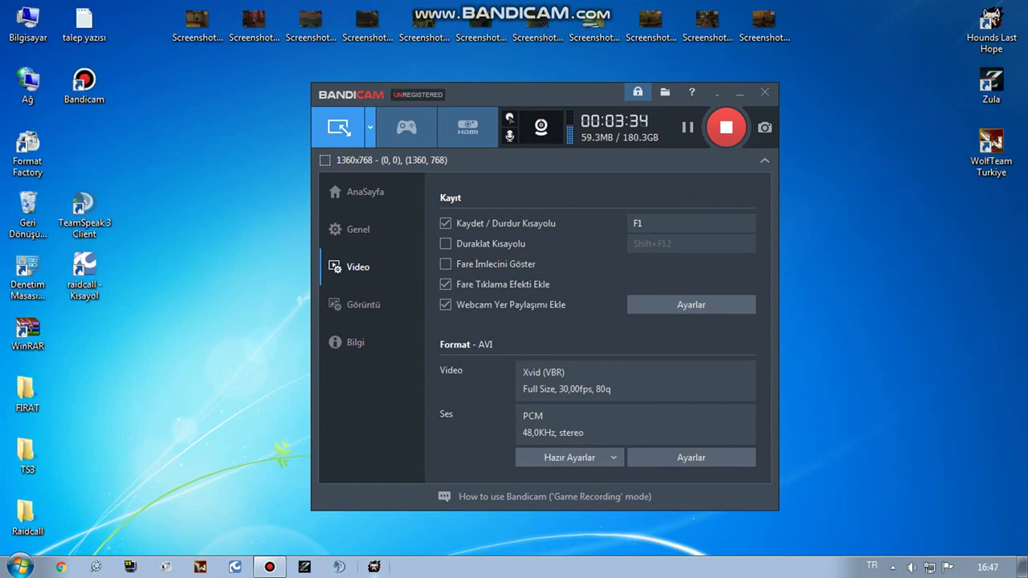
right_click(858, 93)
click(884, 137)
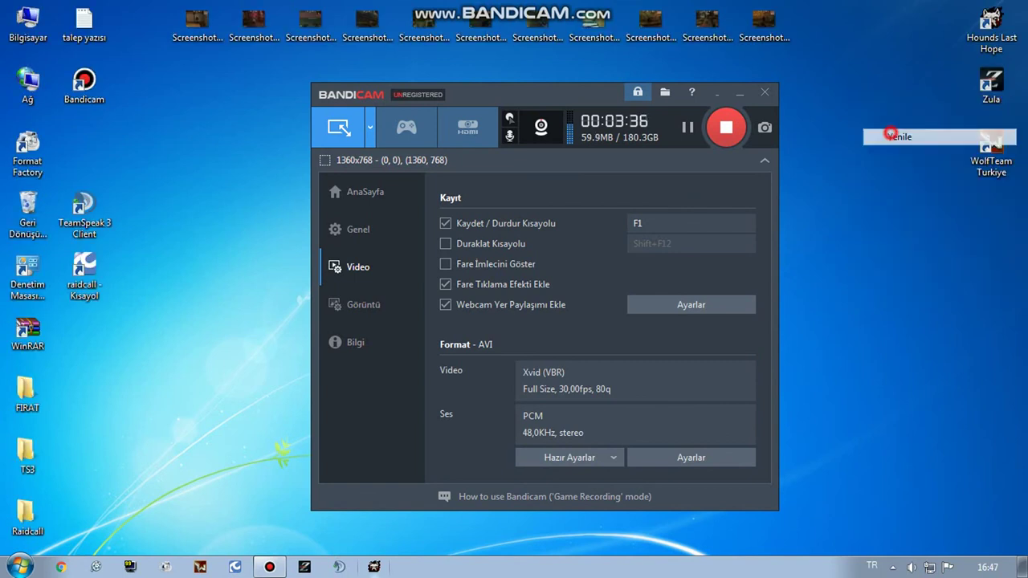
right_click(844, 91)
click(877, 133)
right_click(853, 68)
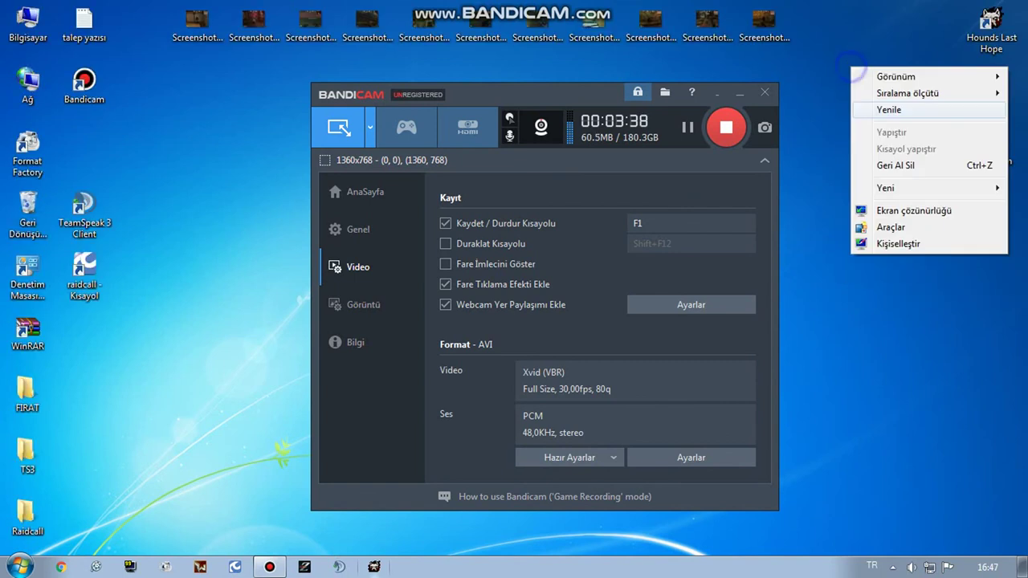
click(890, 112)
right_click(850, 67)
click(883, 109)
right_click(849, 104)
click(908, 148)
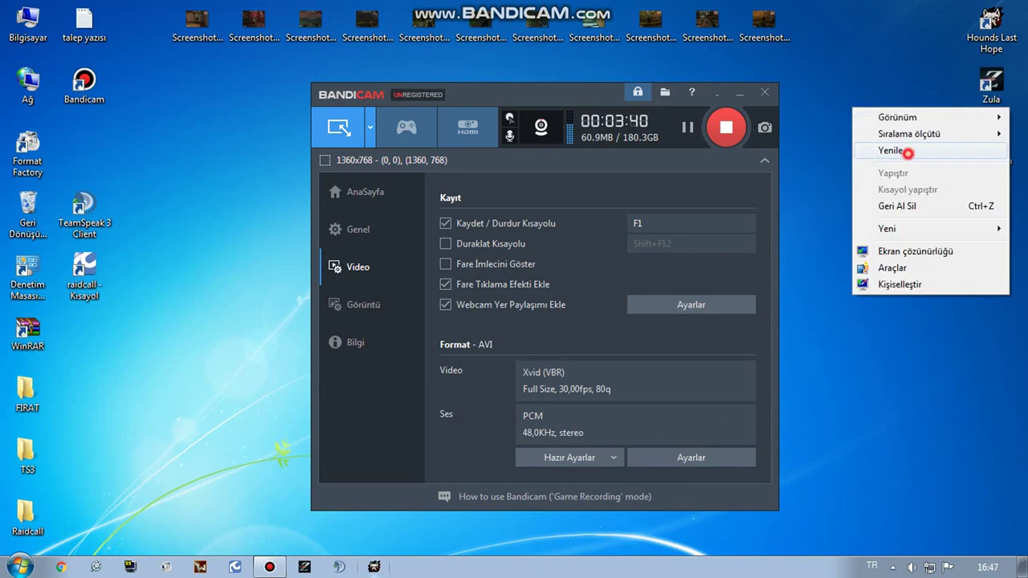
right_click(875, 126)
click(909, 168)
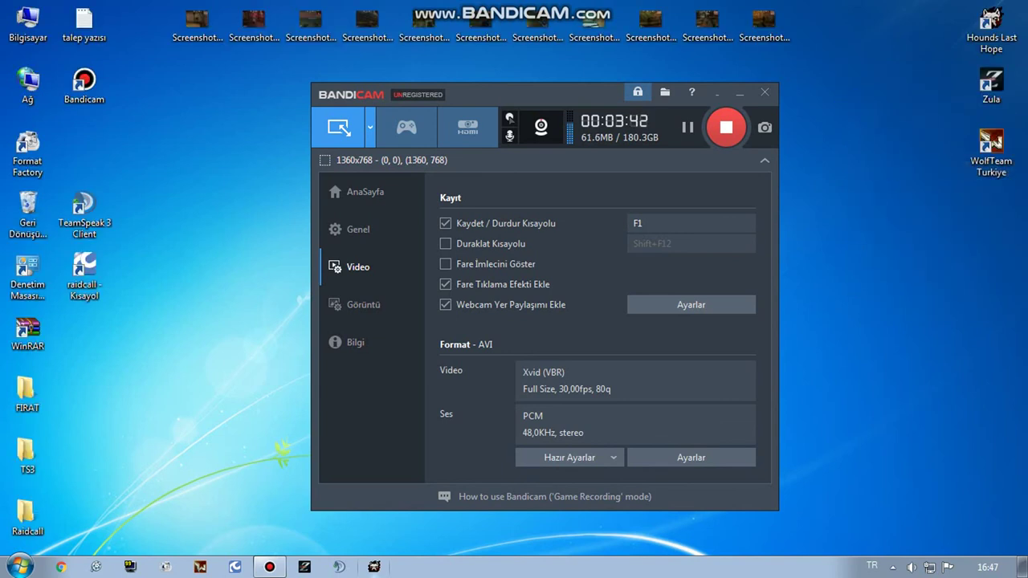